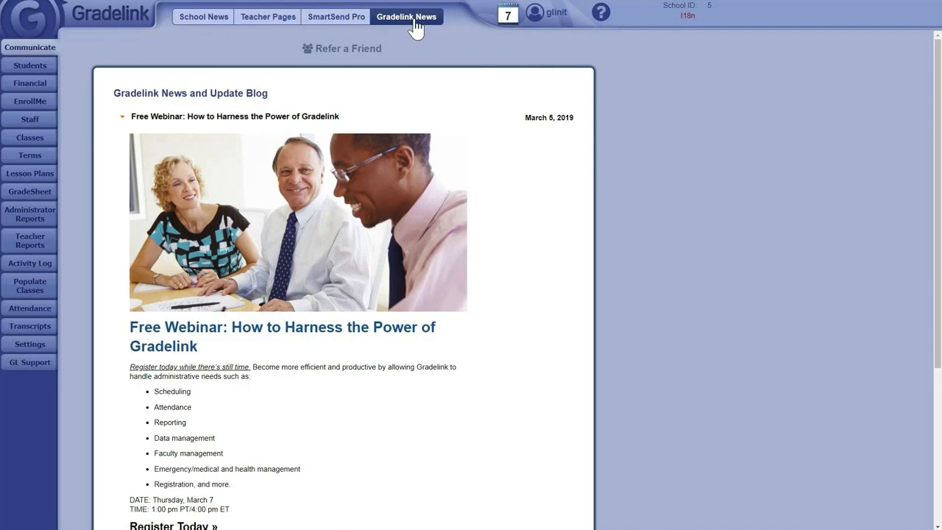
Step: Open the School News post in its editor, look through its content down to the soccer sign-up section, and leave the editor
left_click(208, 17)
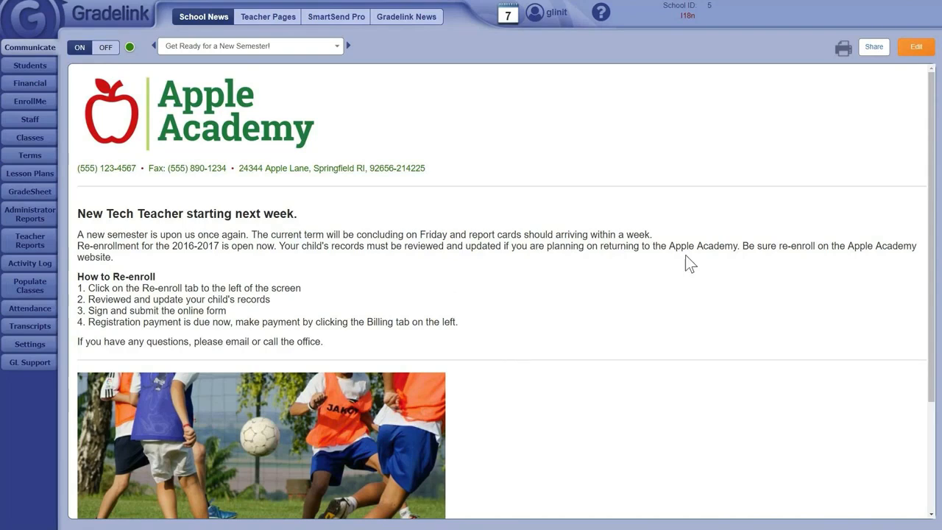
left_click(917, 51)
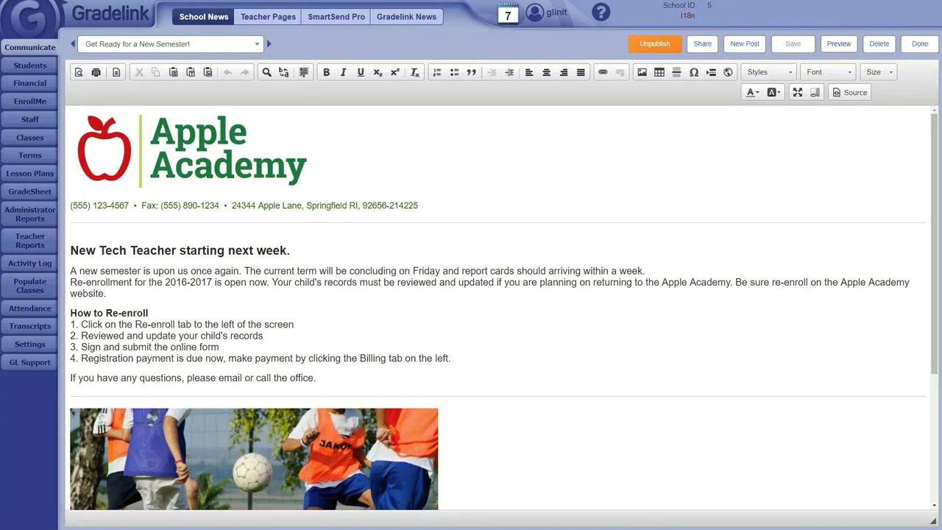
scroll(502, 307, "down", 1)
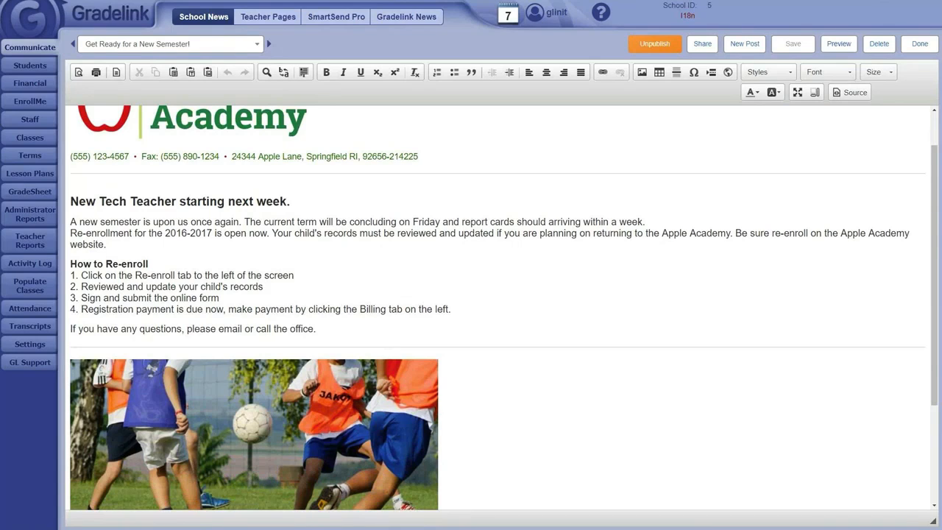
scroll(502, 307, "down", 3)
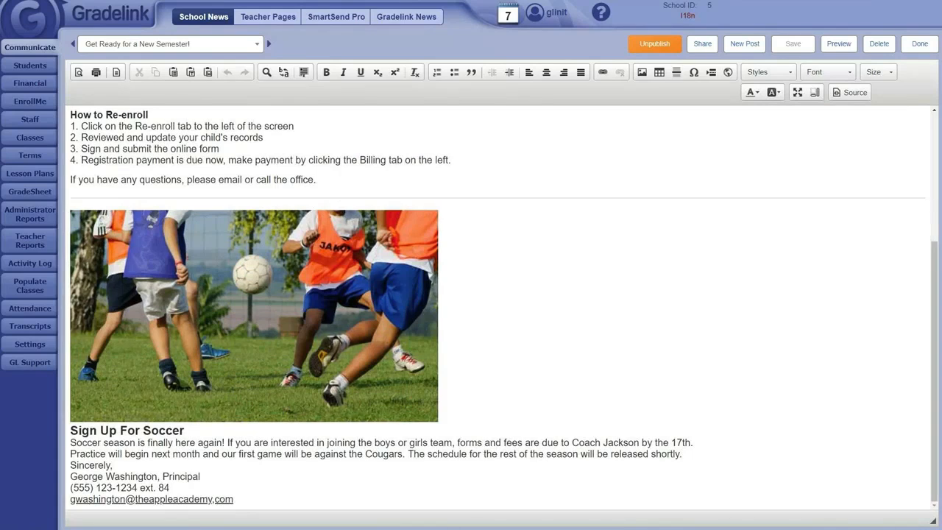
scroll(497, 308, "up", 4)
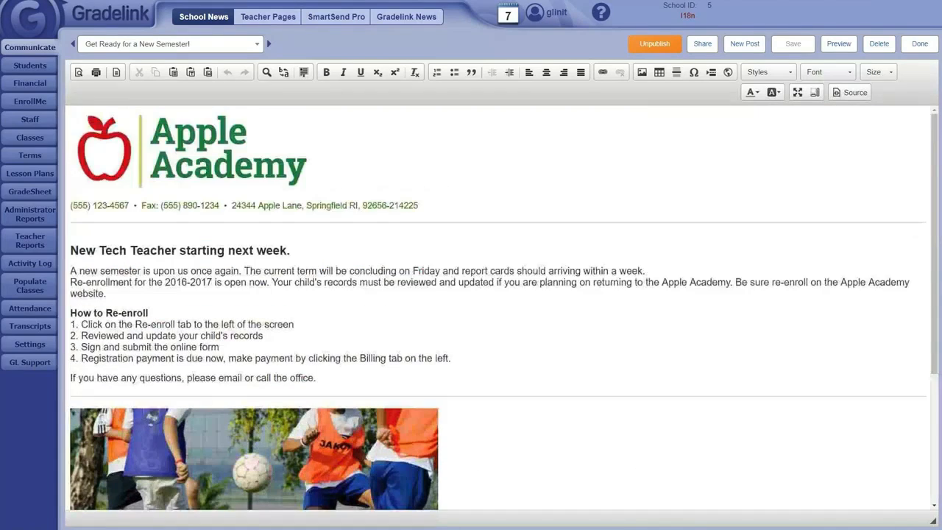
left_click(920, 45)
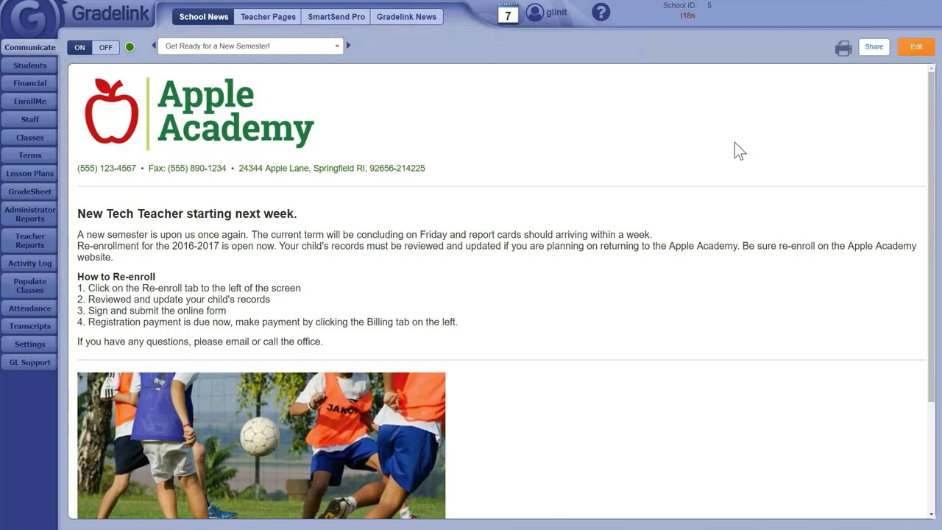
Step: View the share and embed links of the school news post and open the teacher pages
left_click(870, 49)
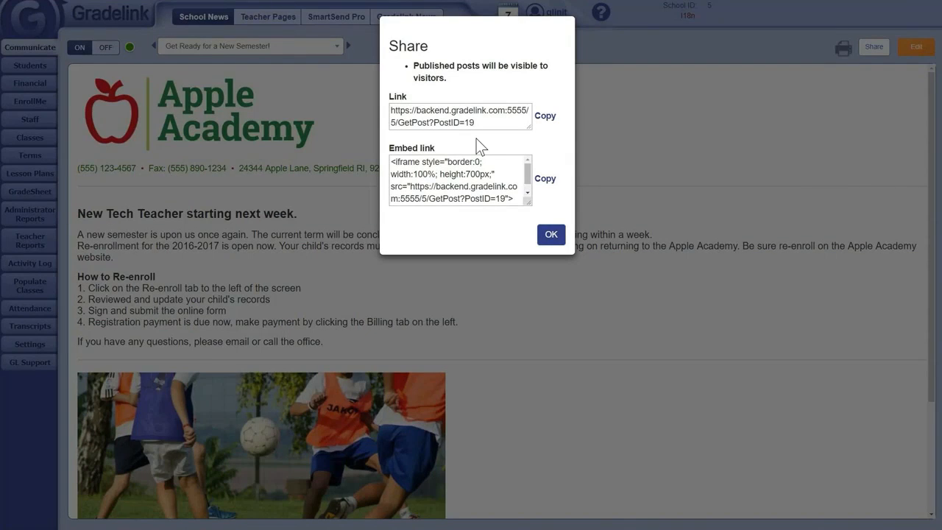
left_click(551, 235)
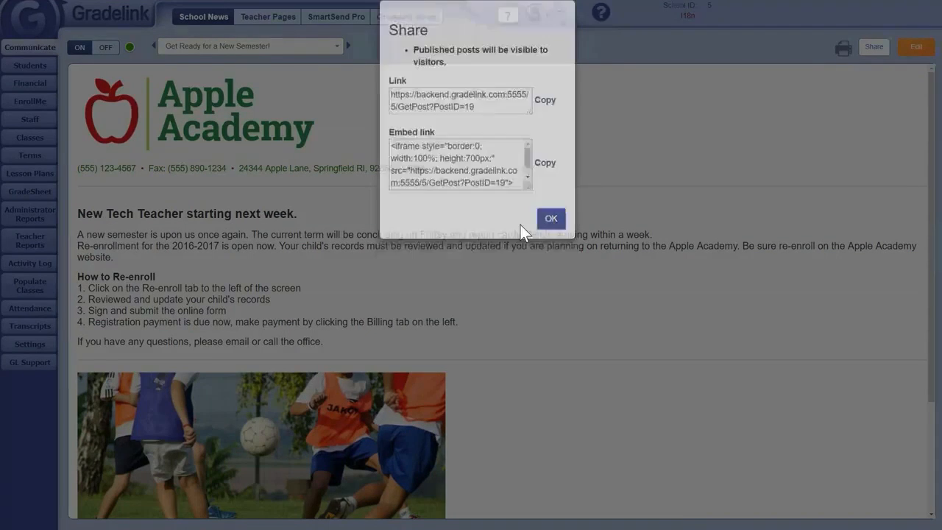
left_click(286, 22)
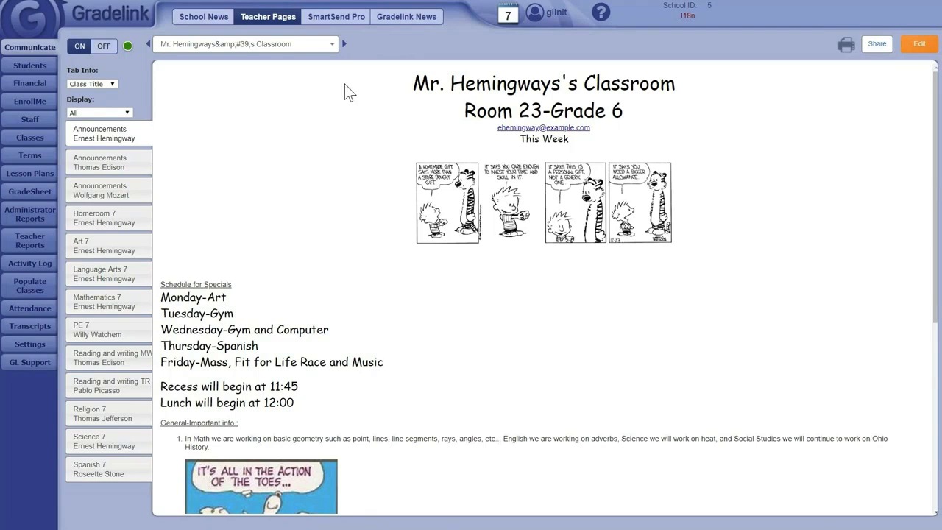
Step: Open SmartSend Pro, view the email signature settings, and return to the new email form
left_click(335, 22)
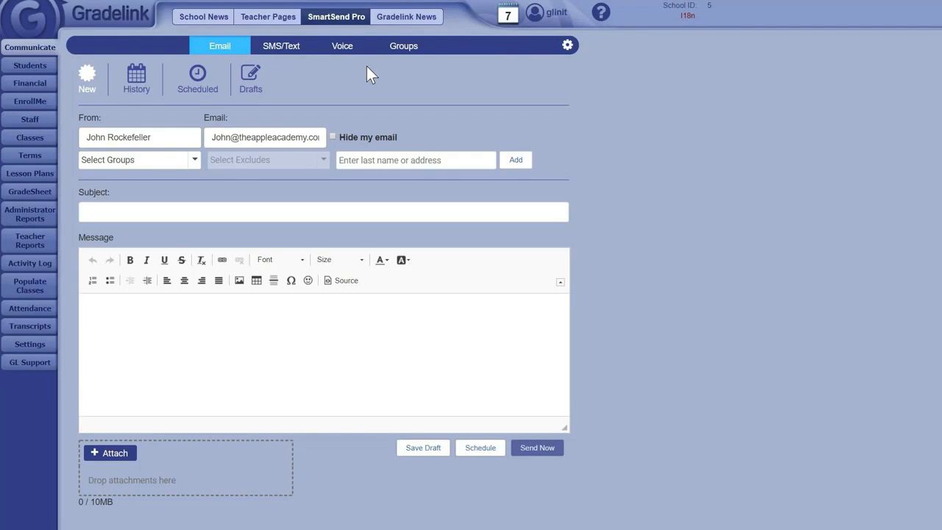
left_click(566, 45)
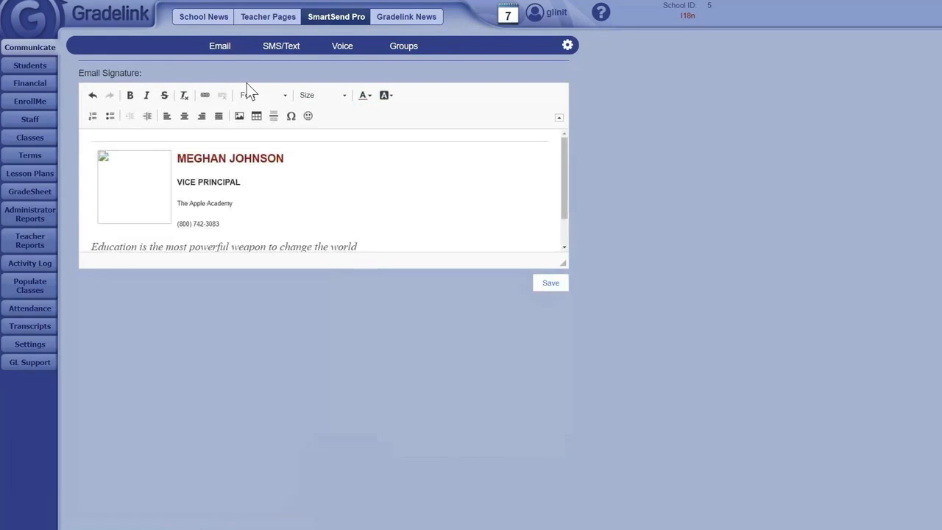
left_click(226, 50)
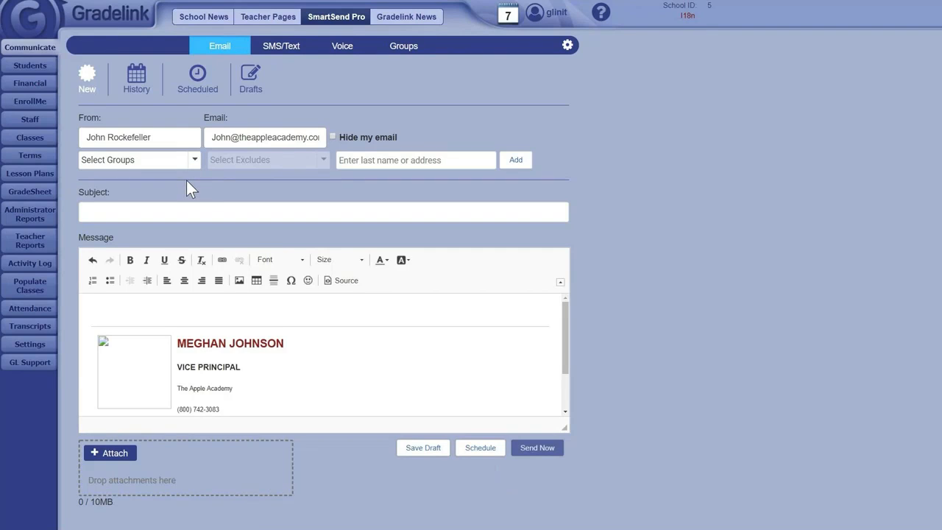
Step: View the new email's scheduling options and date calendar, and cancel the scheduling
left_click(471, 454)
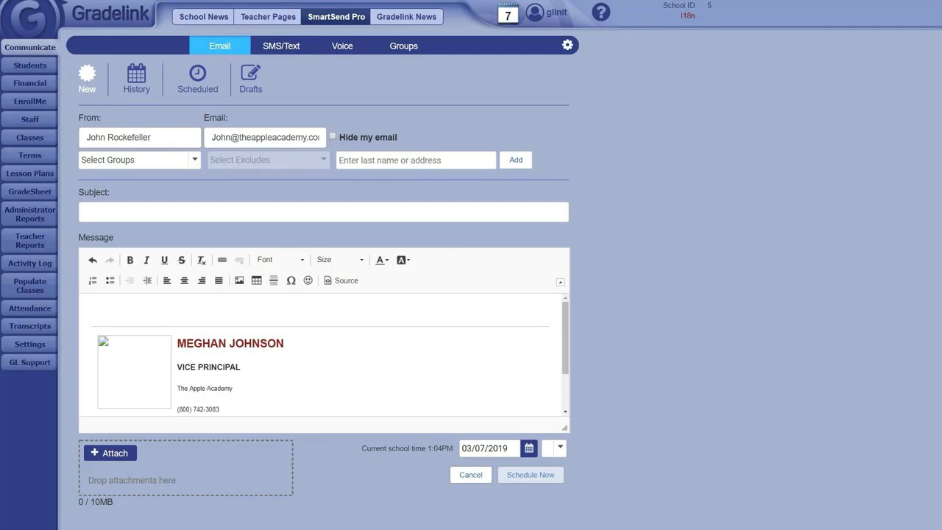
left_click(493, 448)
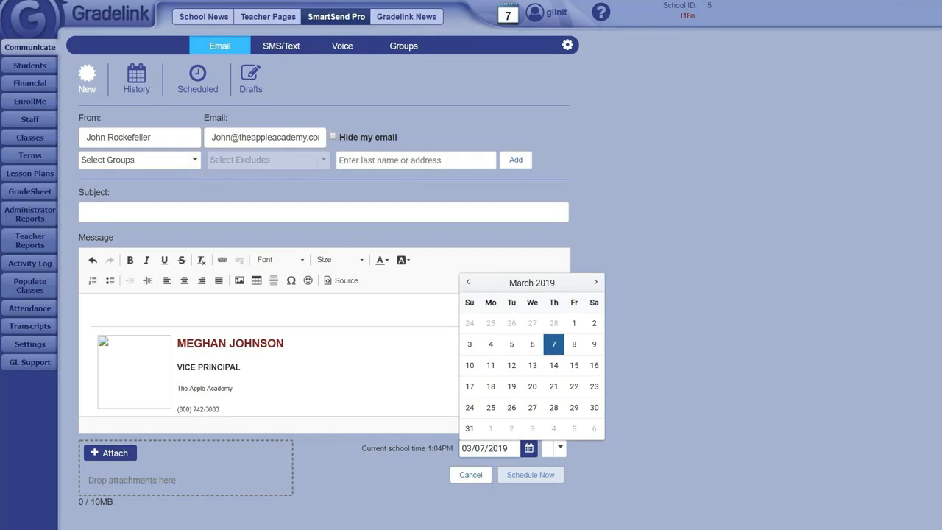
left_click(482, 468)
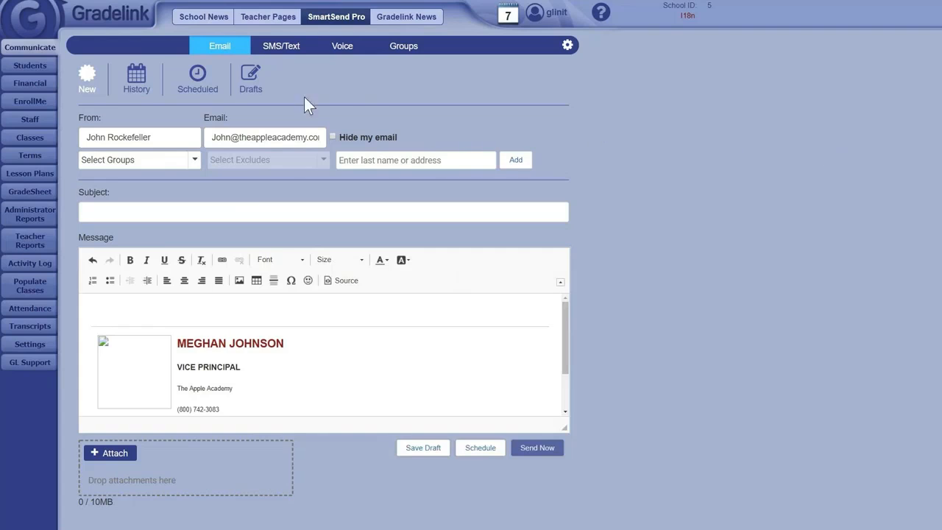
Step: Browse the recipient groups available for the email and open the new SMS/Text message form
left_click(194, 160)
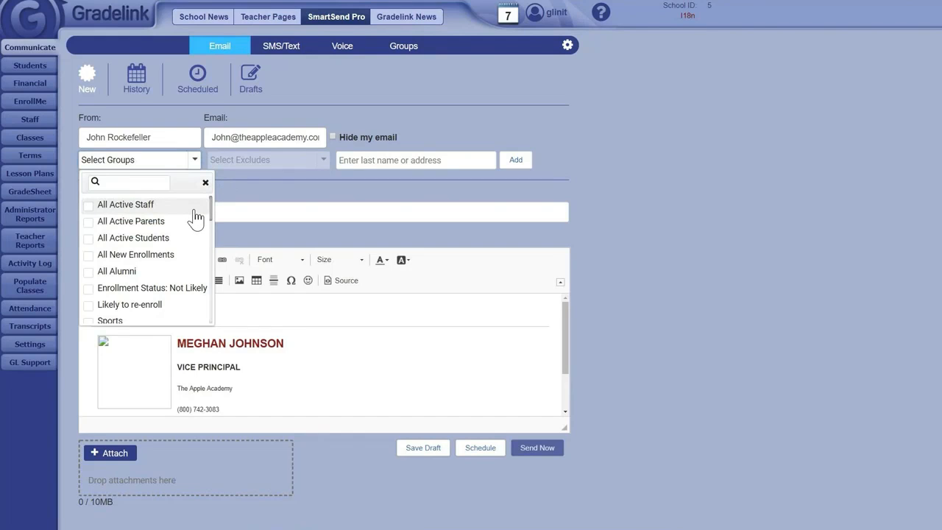
scroll(180, 224, "down", 1)
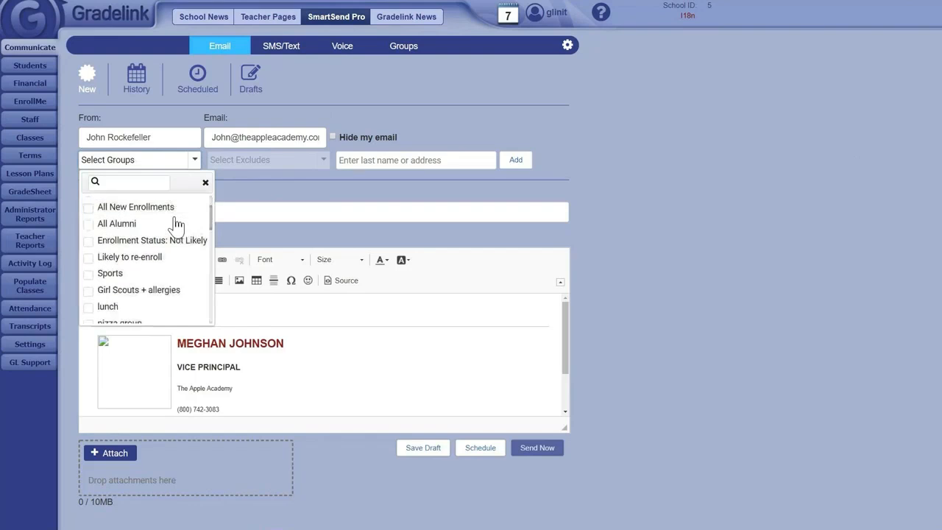
scroll(171, 258, "down", 1)
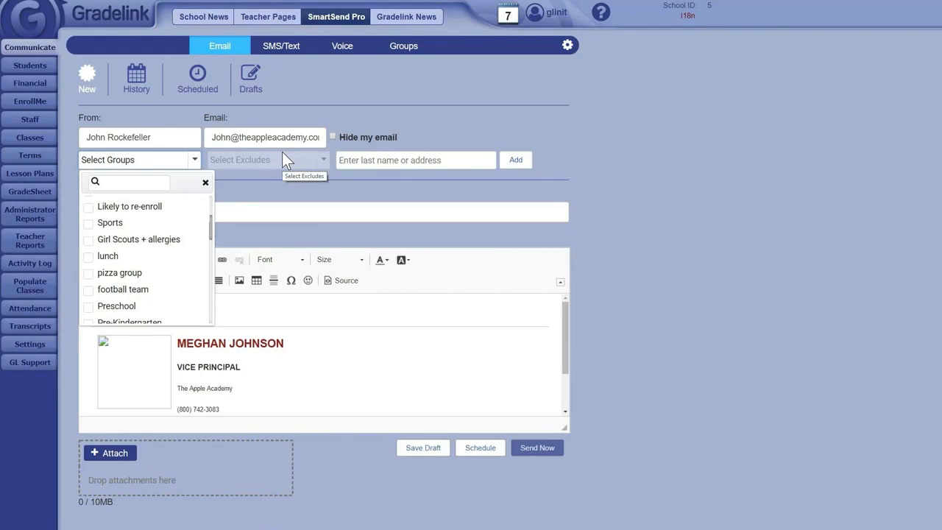
left_click(289, 50)
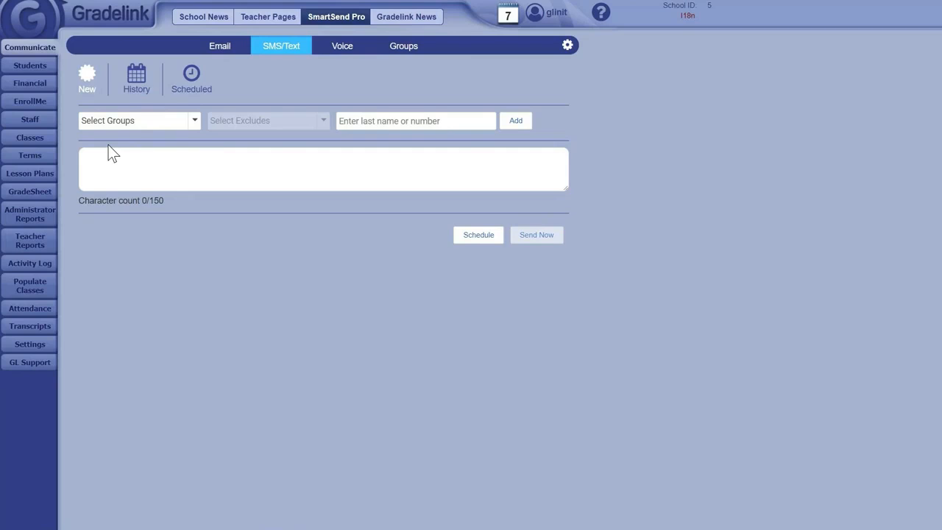
Step: Open the record of the fourth student in the active student list and review the siblings and contacts
left_click(30, 66)
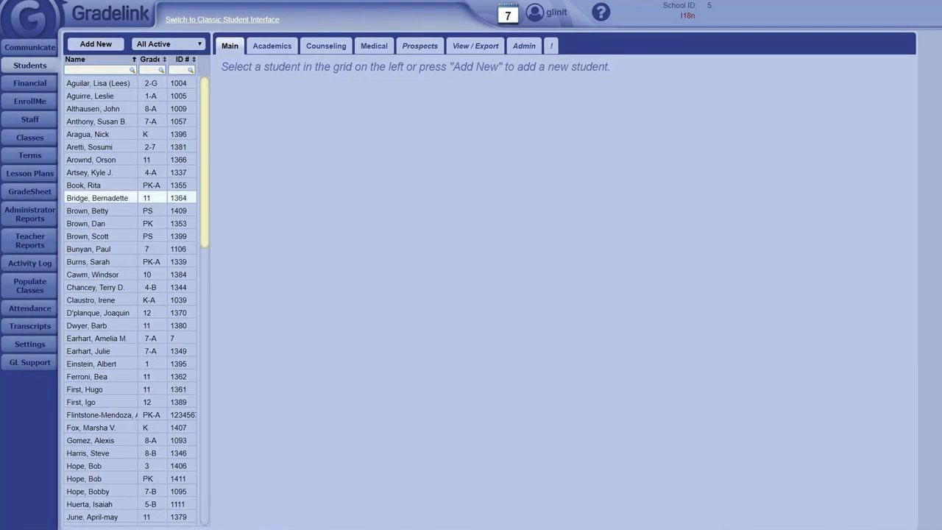
left_click(136, 126)
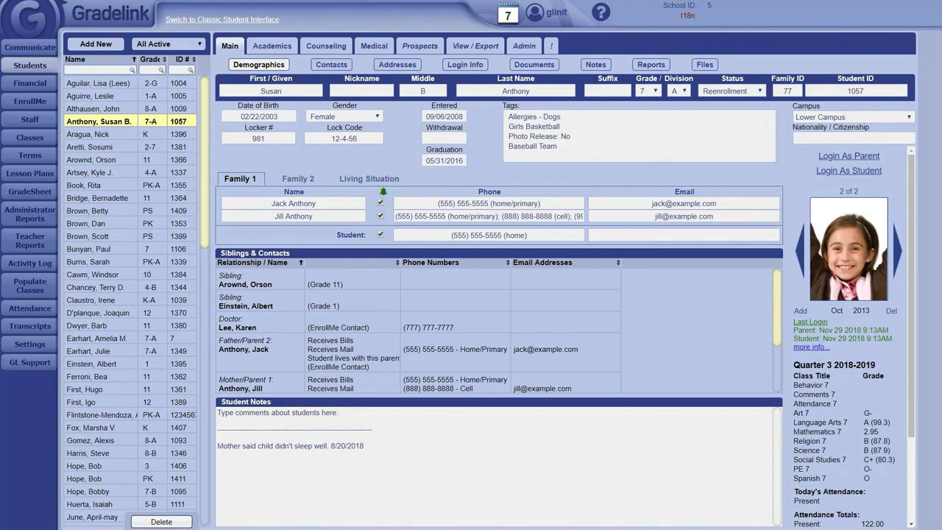
scroll(852, 339, "down", 1)
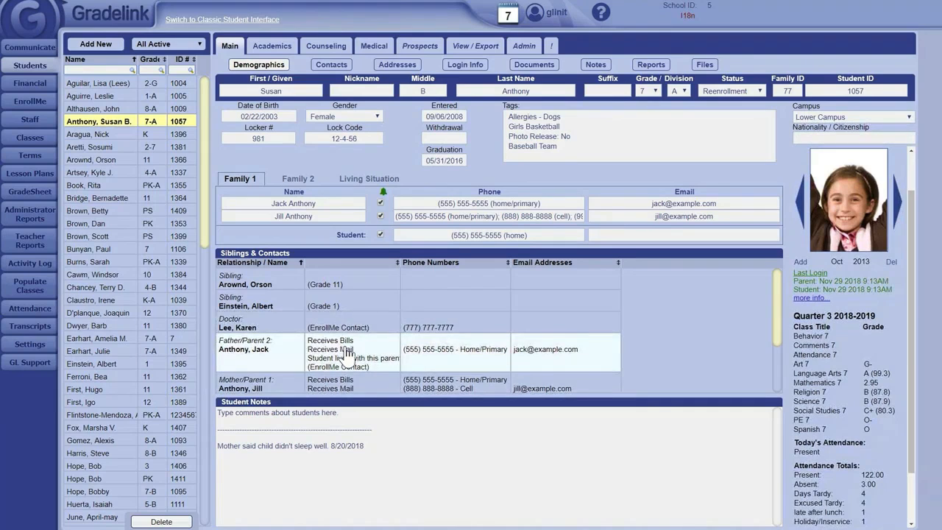
scroll(324, 350, "down", 1)
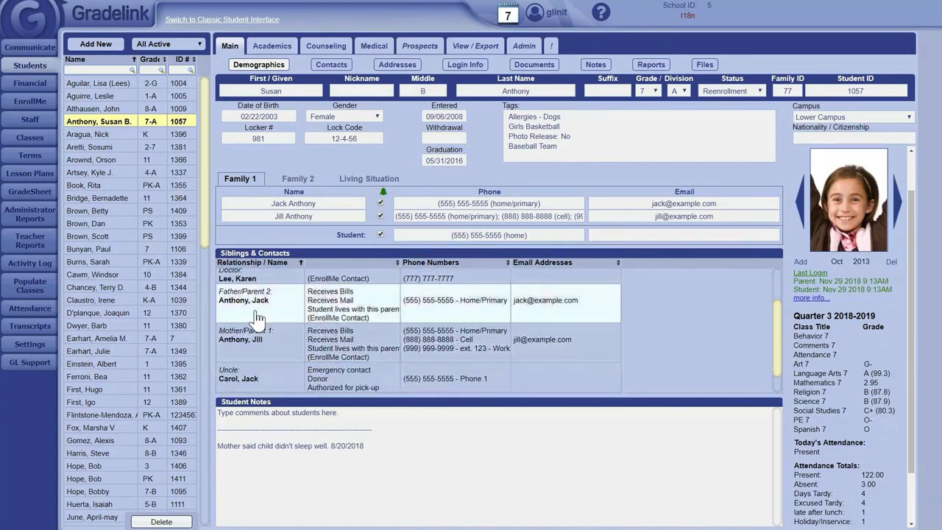
scroll(265, 346, "down", 1)
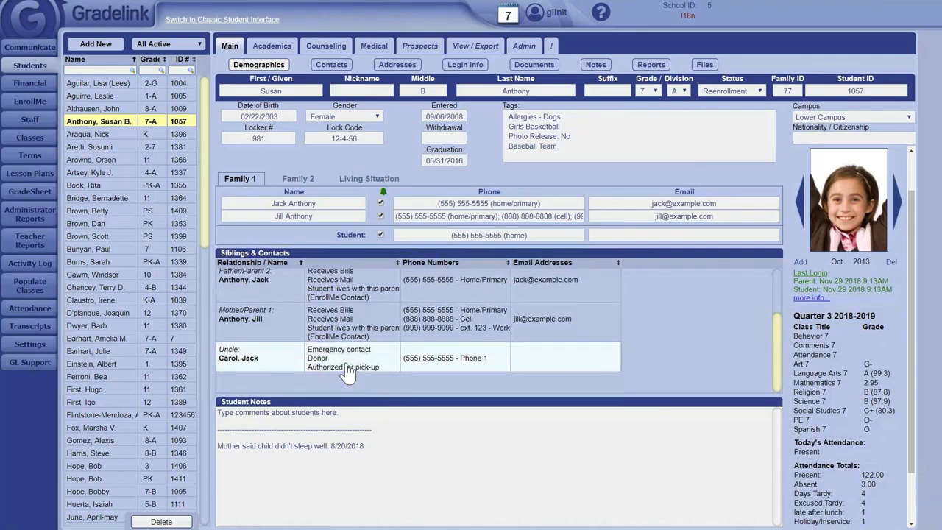
scroll(346, 353, "up", 3)
Step: Open the student's tags for editing, and view the student's documents and files pages
left_click(515, 158)
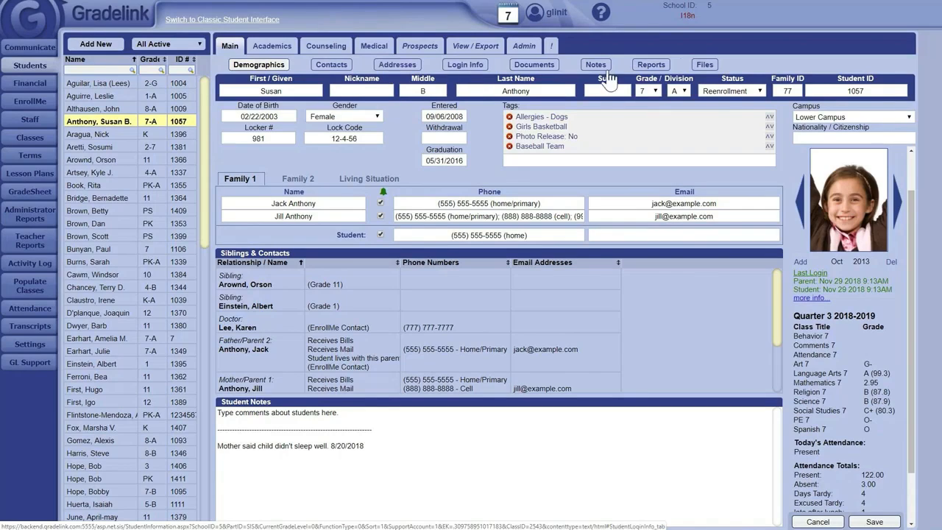
left_click(535, 64)
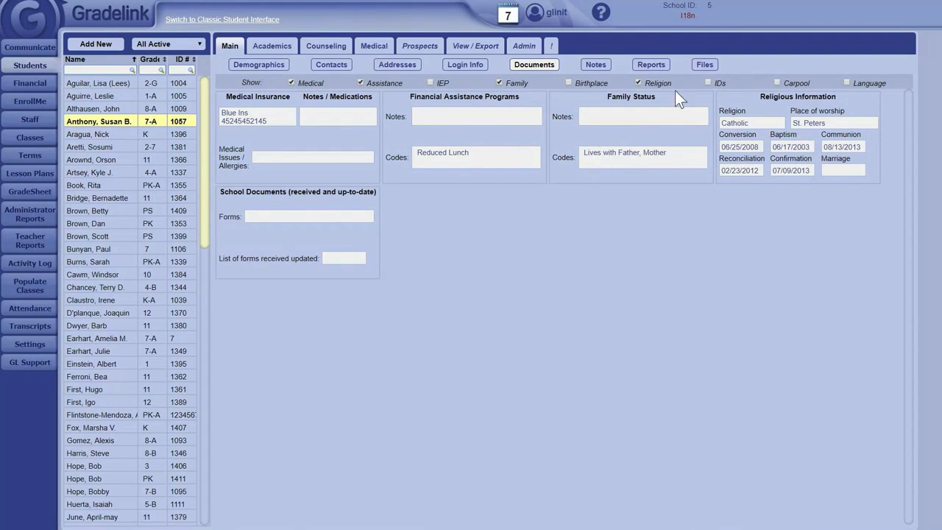
left_click(704, 64)
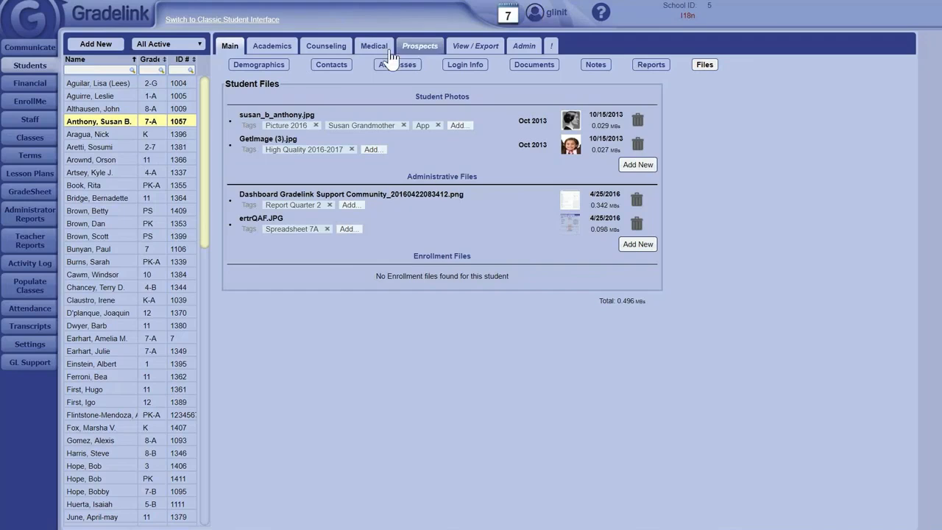
Step: View the student's 05/16/2016 counseling incident with its internal history and notes, and cancel editing
left_click(327, 54)
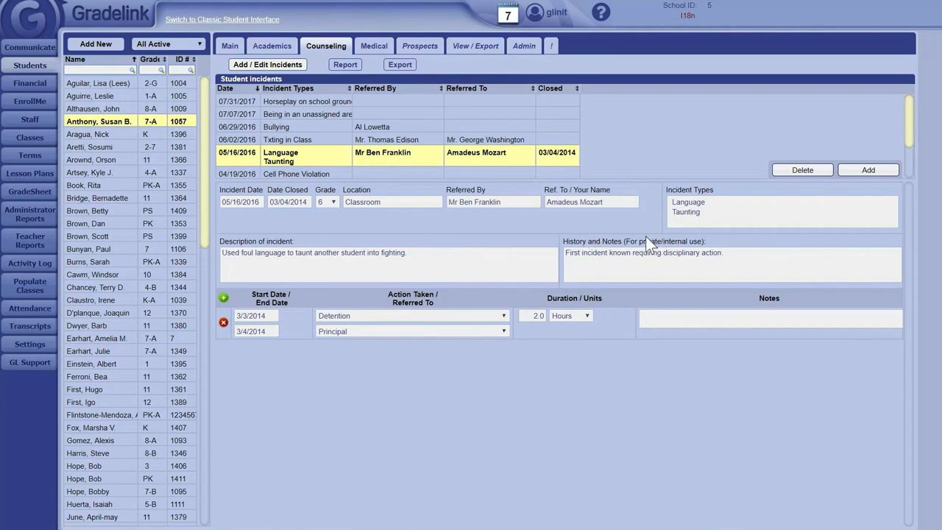
left_click_drag(622, 241, 711, 241)
left_click(711, 241)
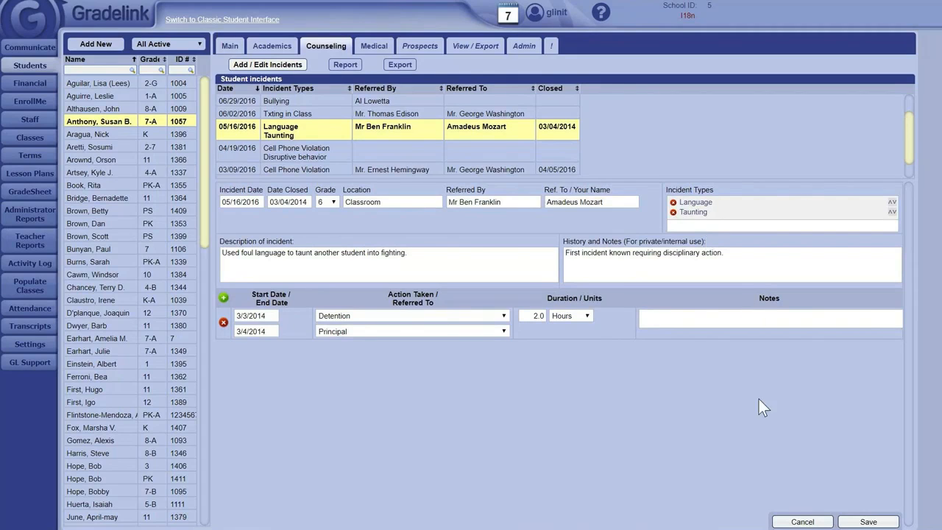
left_click(794, 522)
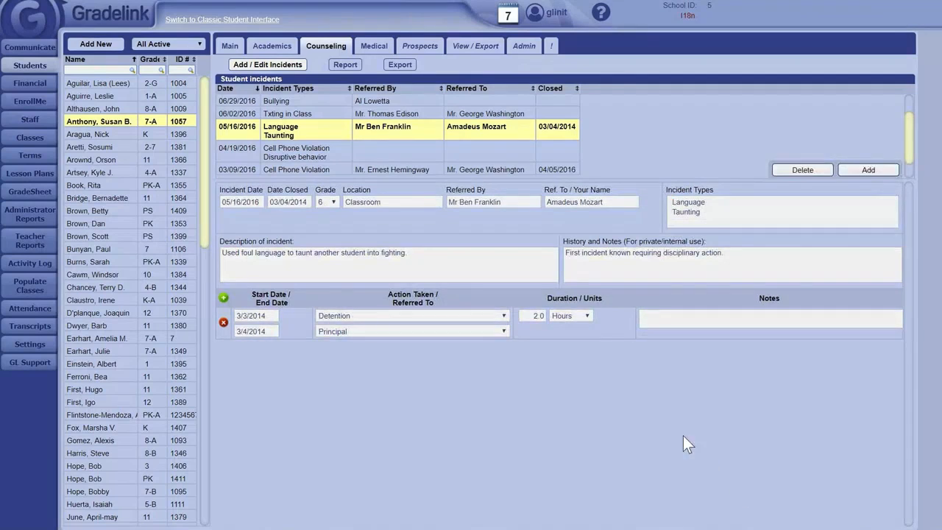
Step: Start a new medical exam record of type Scoliosis Screening for the student and look through its form
left_click(374, 59)
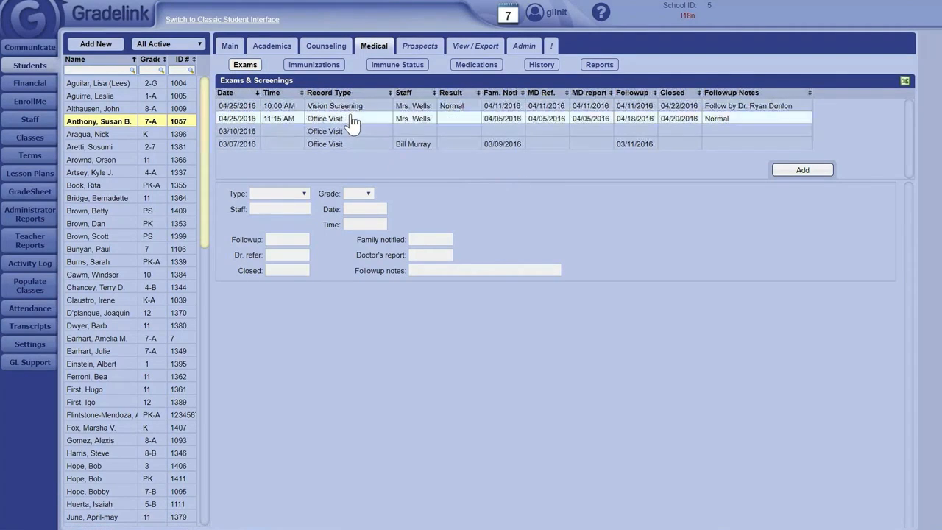
left_click(289, 193)
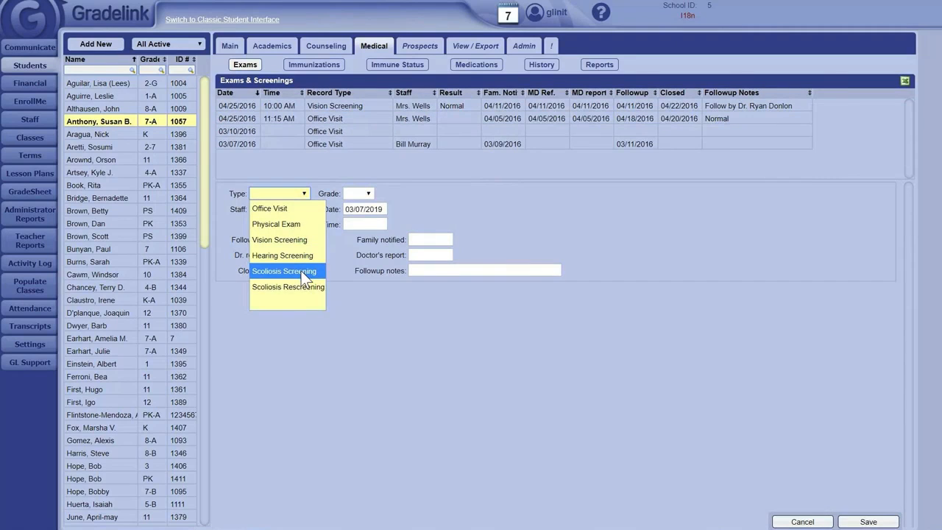
left_click(301, 271)
scroll(478, 341, "down", 3)
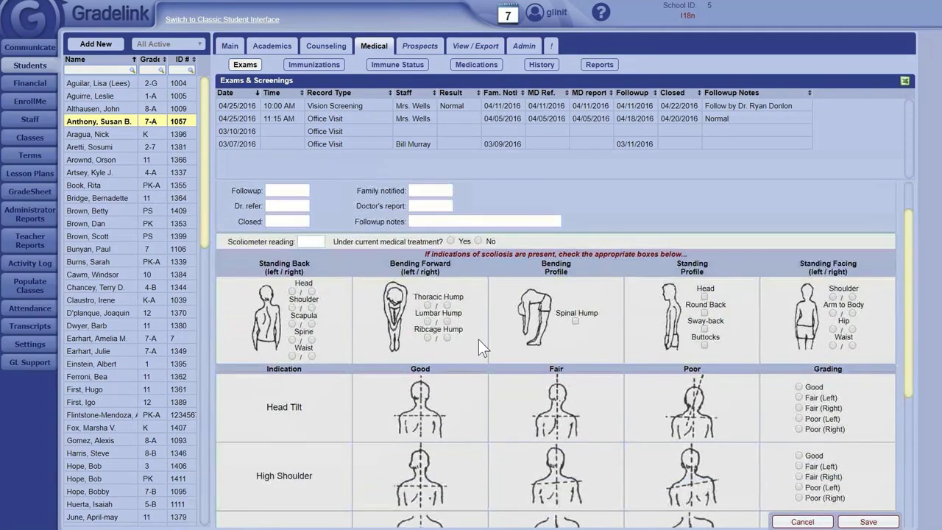
scroll(476, 335, "up", 3)
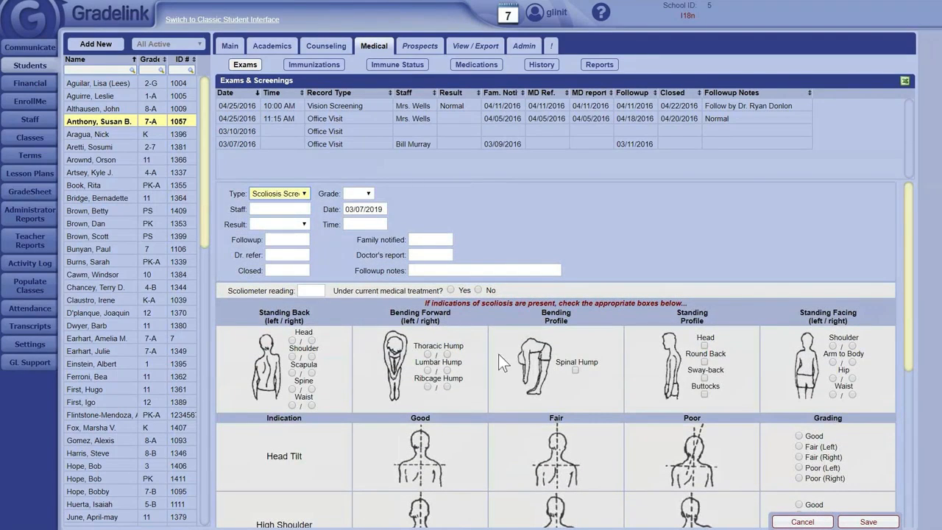
Step: Switch the new exam record's type to Vision Screening, view its form, and cancel the record
left_click(259, 195)
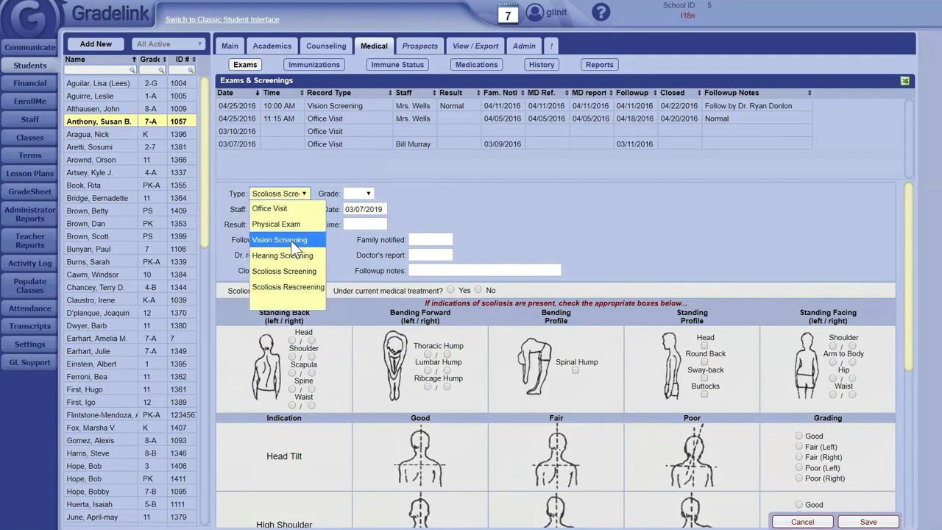
key("Return")
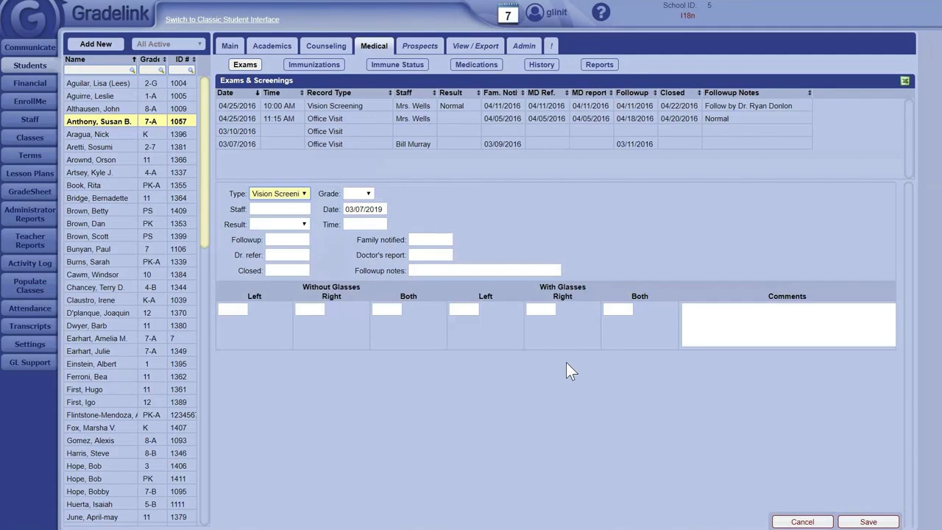
left_click(801, 521)
left_click(538, 319)
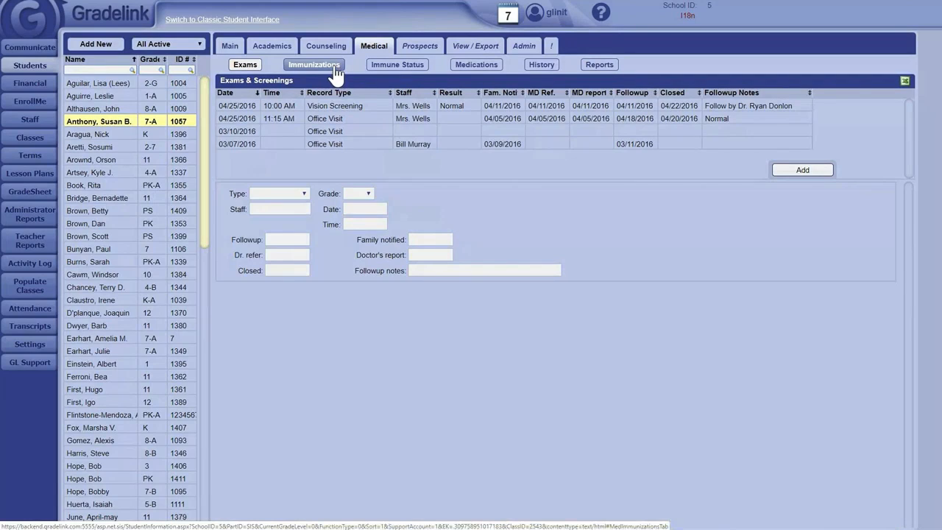
Step: Review the student's immunizations including the Varivax entry, the medications, and the past and present health conditions
left_click(336, 70)
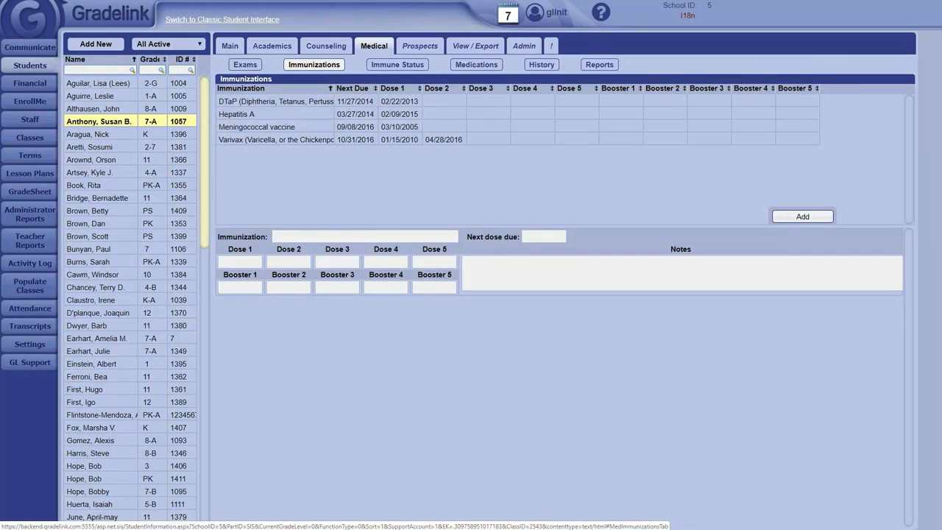
left_click(366, 140)
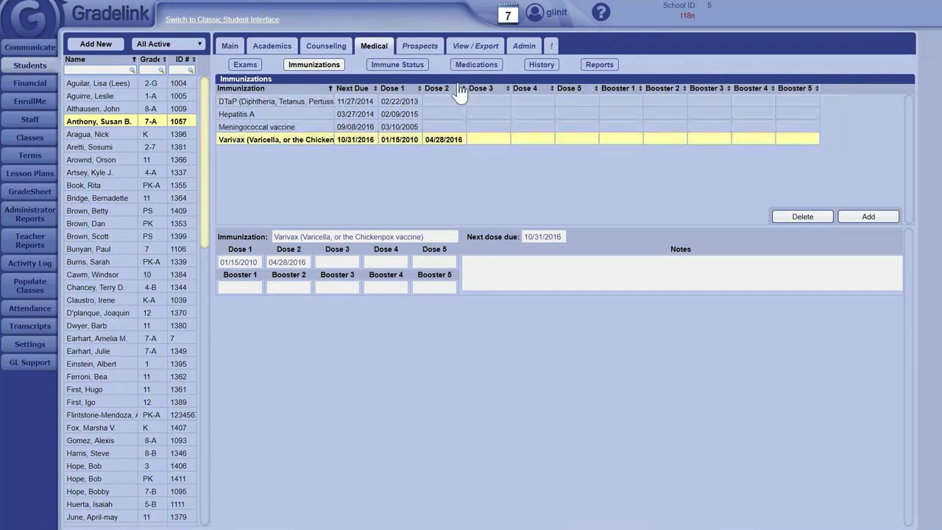
left_click(475, 65)
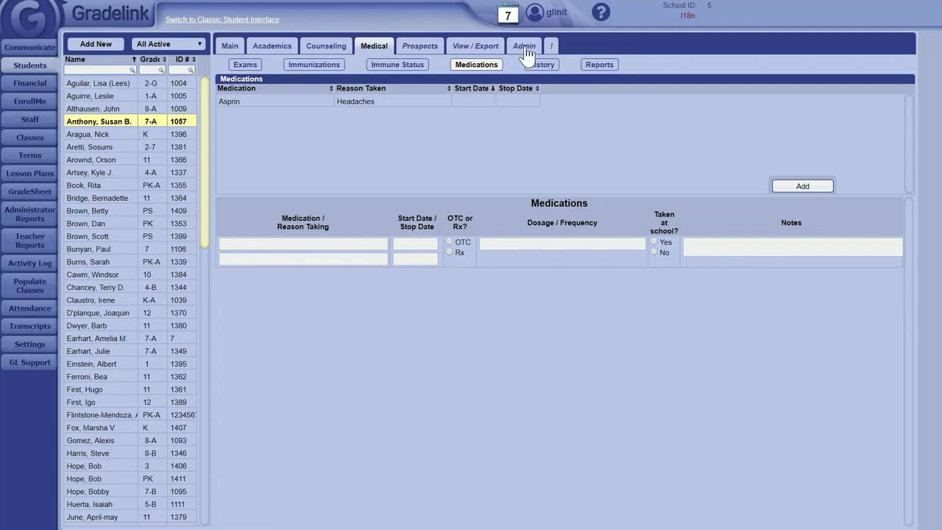
left_click(541, 64)
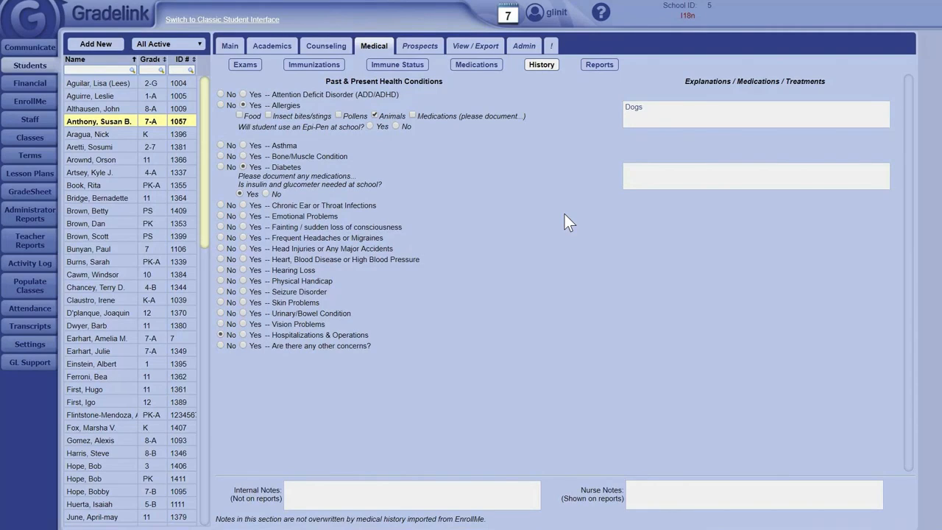
Step: Open the third prospective student's record, look through the next follow-up action and closing disposition options, and cancel editing
left_click(421, 49)
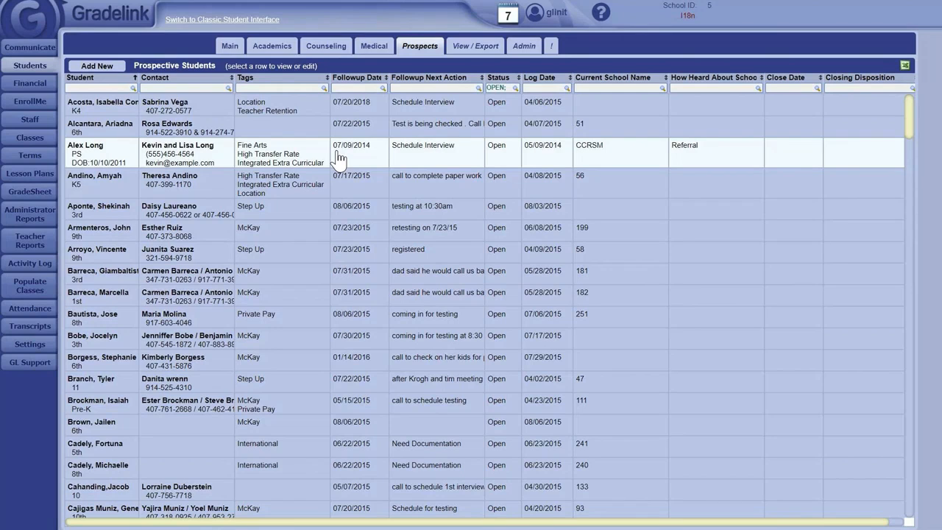
left_click(338, 159)
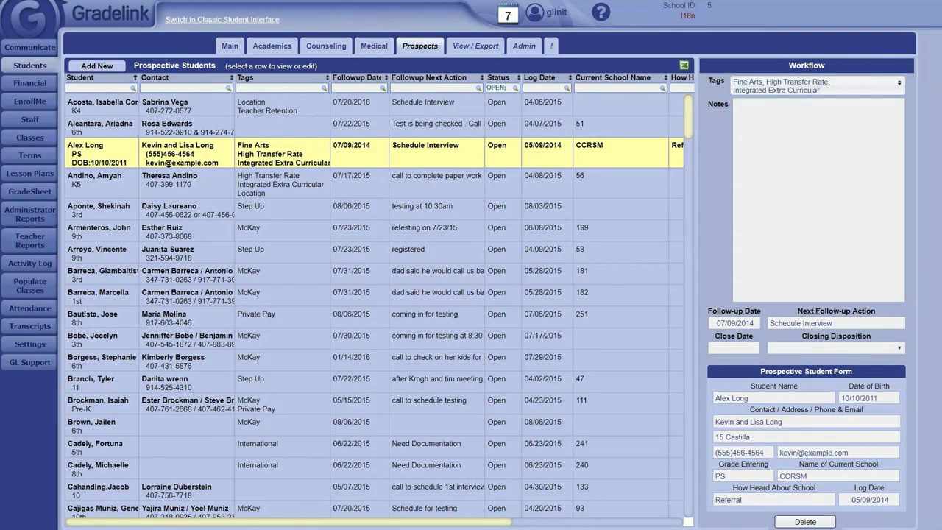
left_click(818, 184)
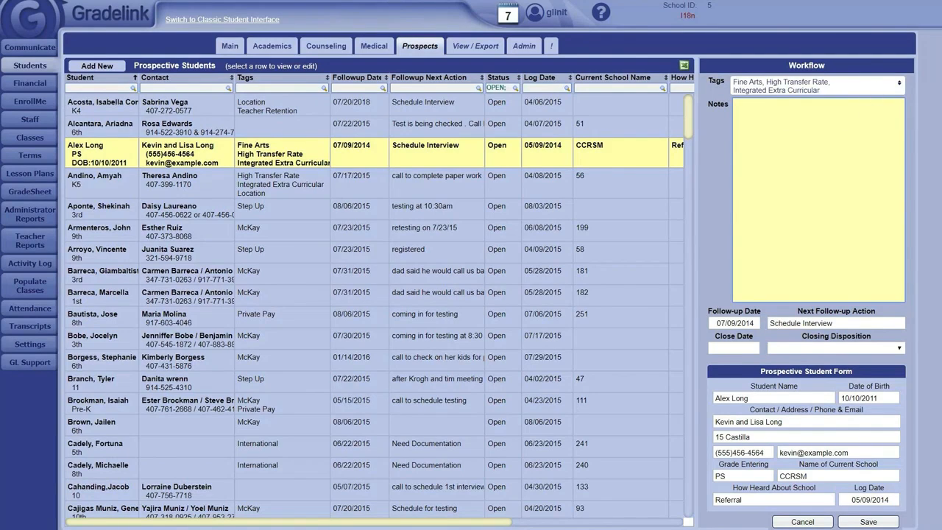
left_click(836, 323)
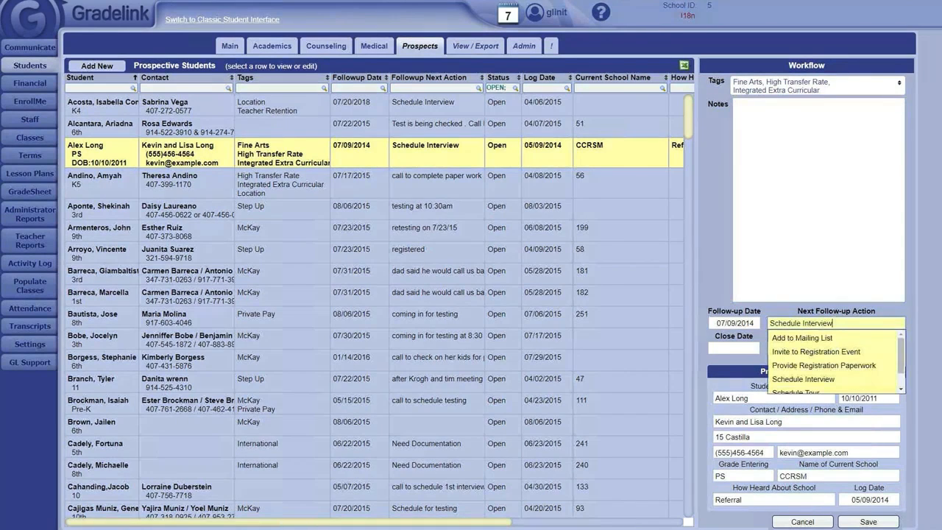
left_click(916, 313)
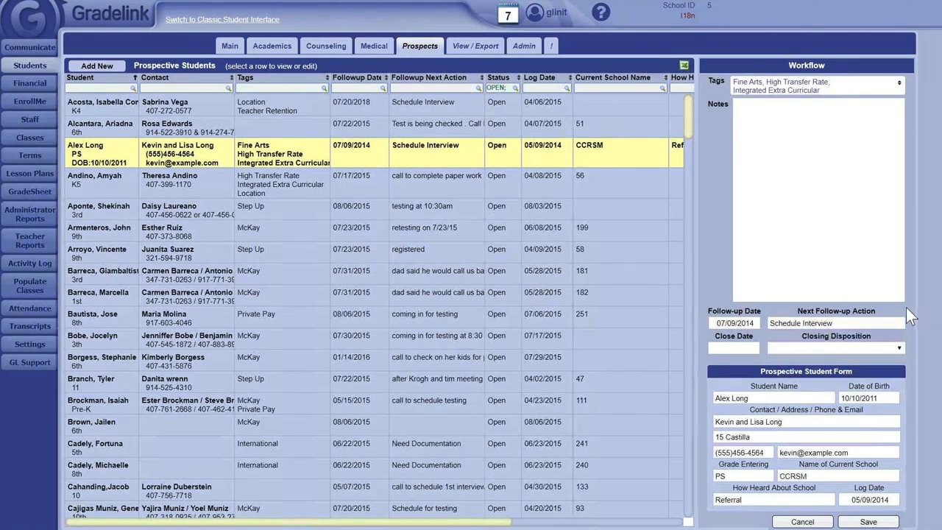
left_click(796, 348)
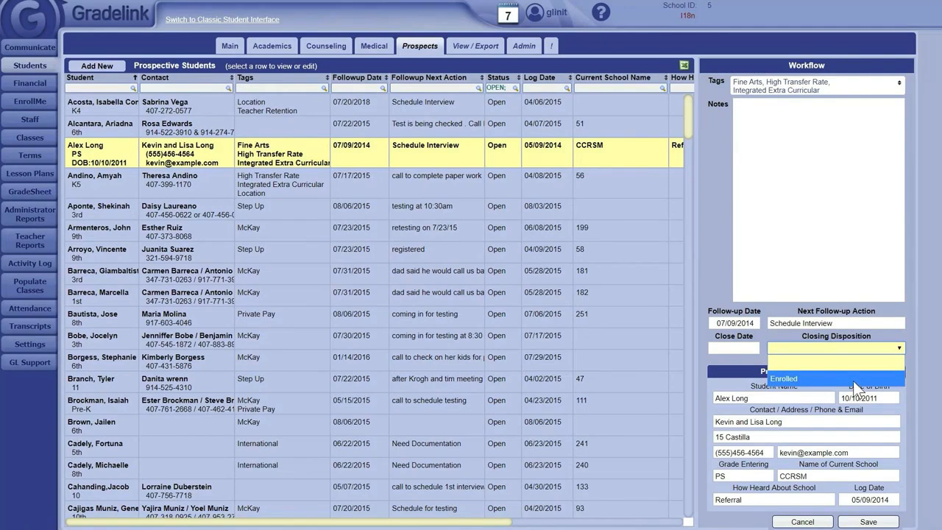
left_click(930, 315)
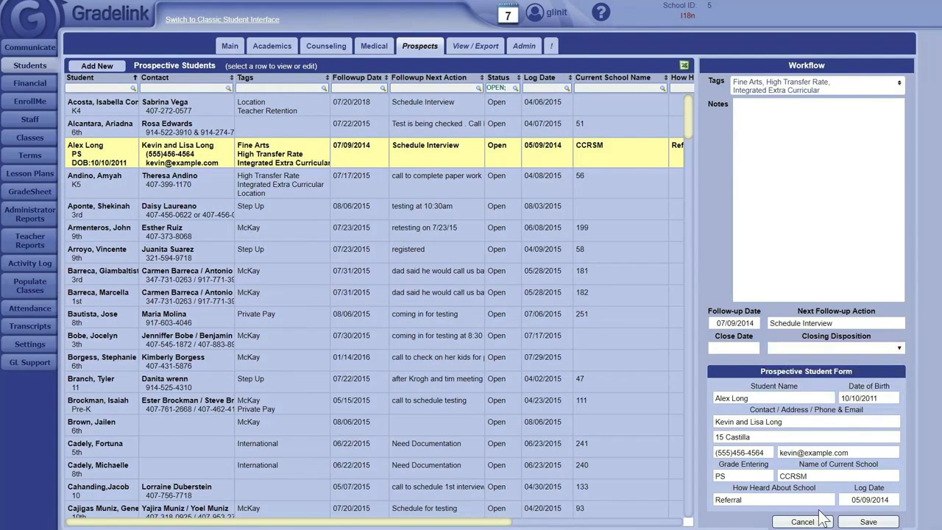
left_click(803, 522)
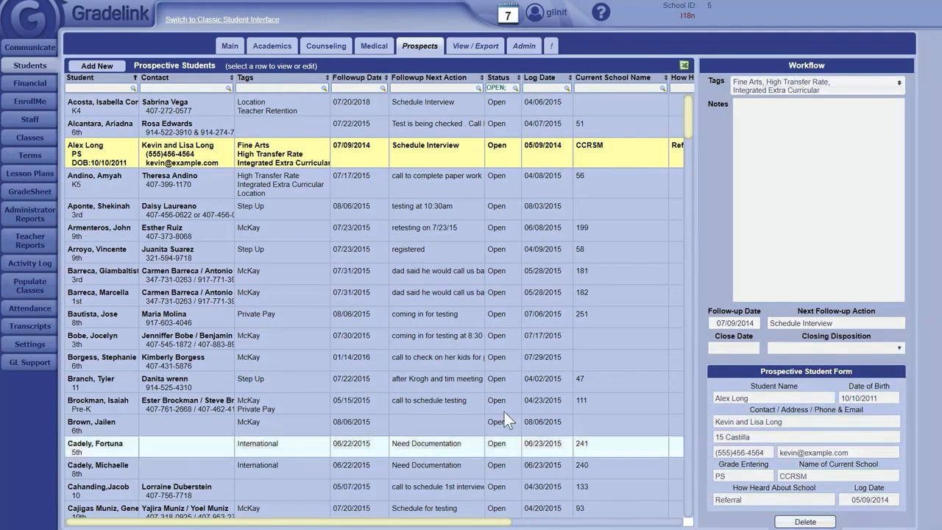
Step: Open the third student's EnrollMe enrollment and review the Student, Parent 1 and Parent 2 pages of its online forms
left_click(38, 103)
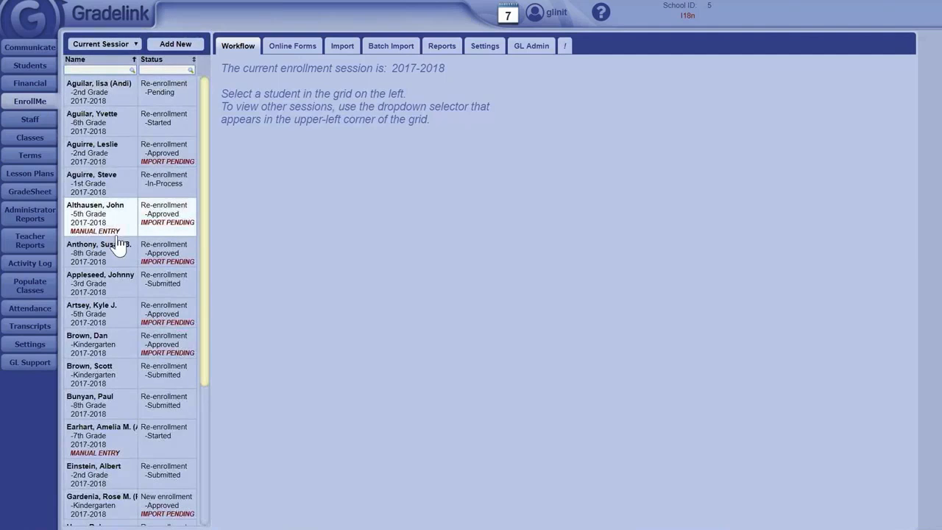
left_click(142, 164)
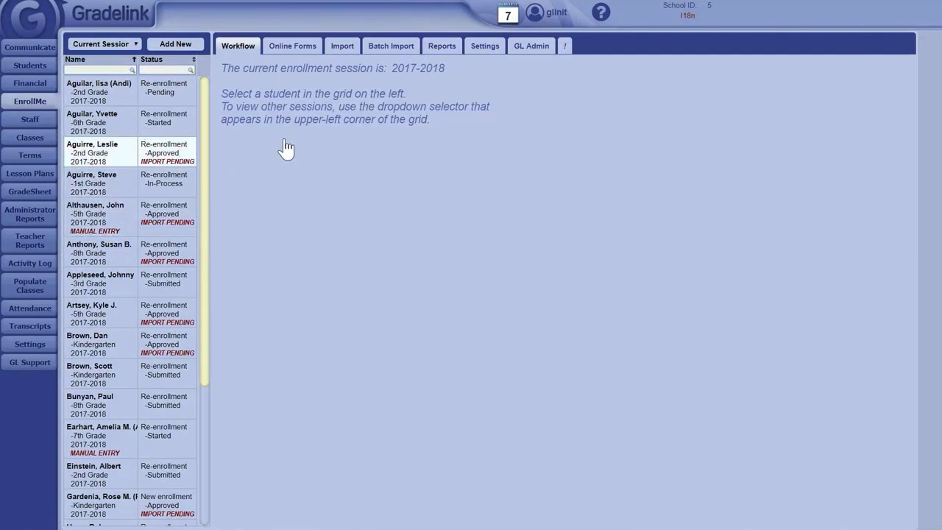
left_click(291, 53)
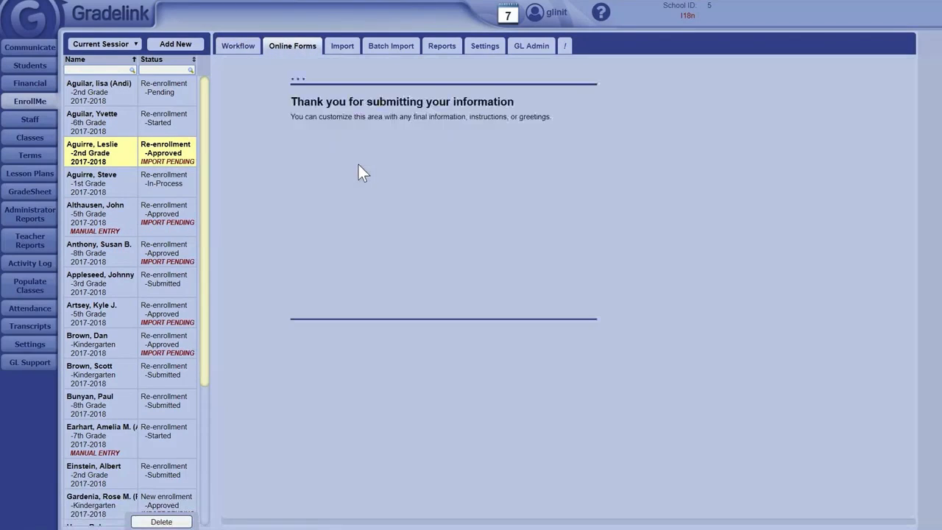
left_click(248, 93)
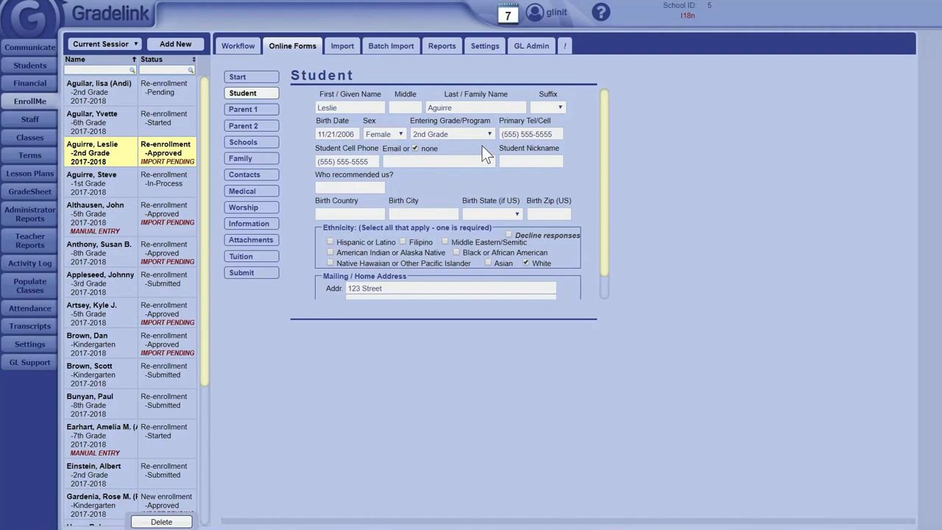
scroll(488, 147, "down", 1)
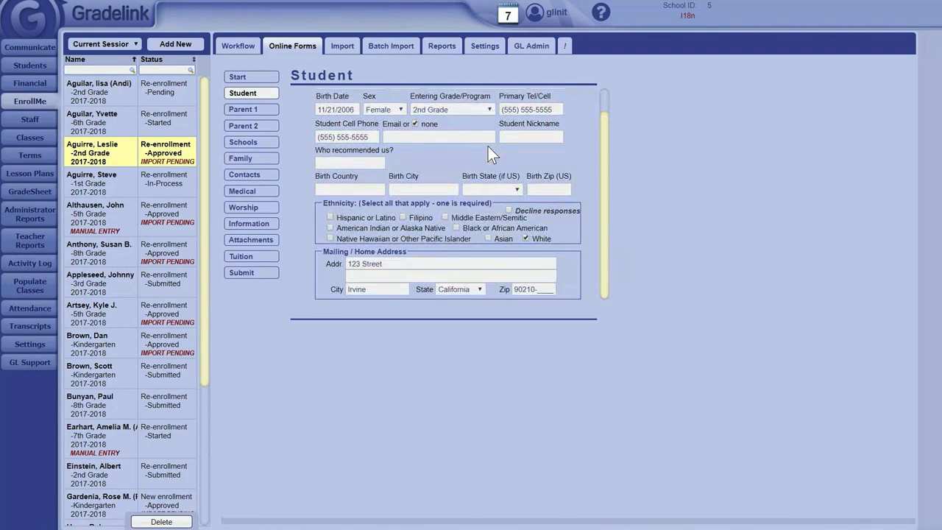
left_click(234, 110)
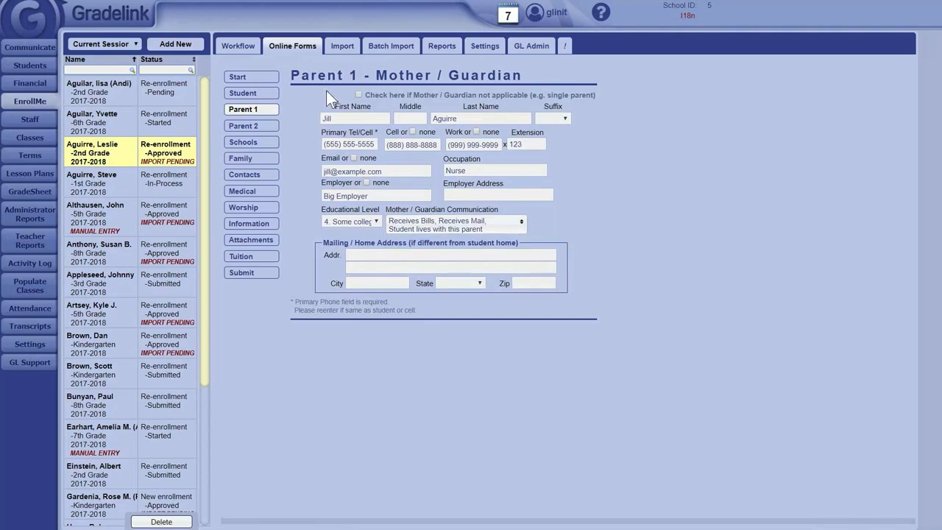
left_click(269, 127)
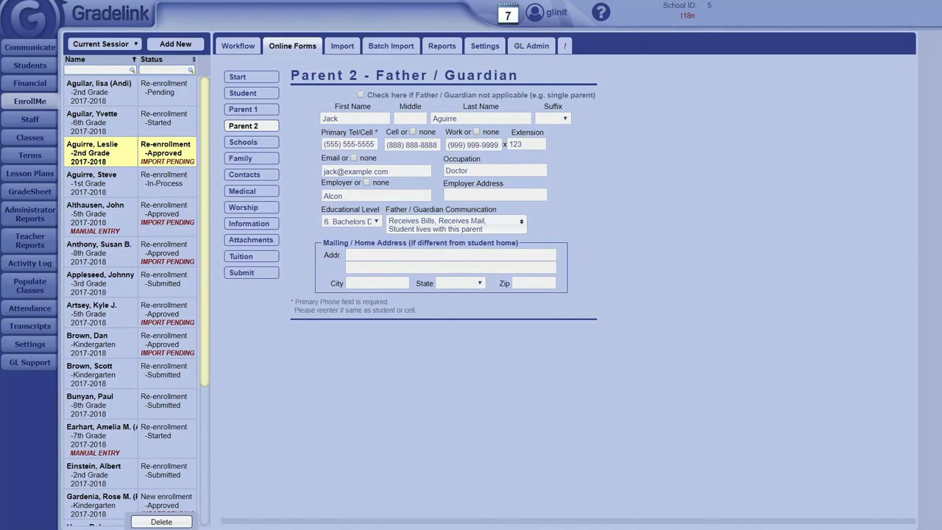
Step: Examine the enrollment's workflow and available form statuses, and return to the Student page of its online forms
left_click(237, 53)
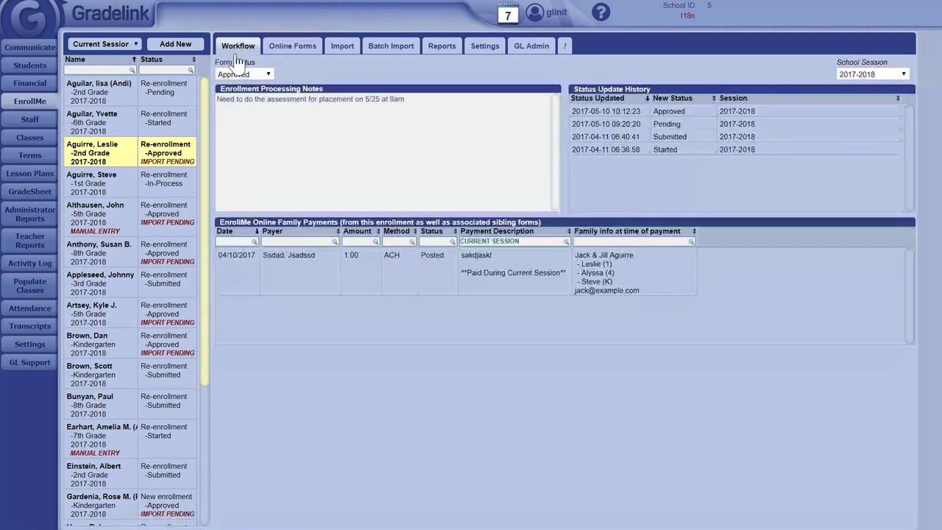
left_click(255, 75)
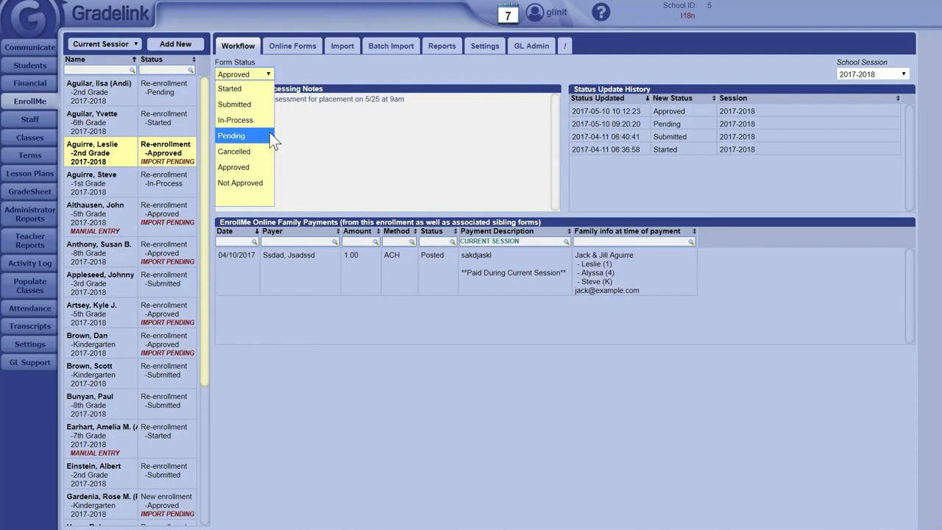
left_click(293, 70)
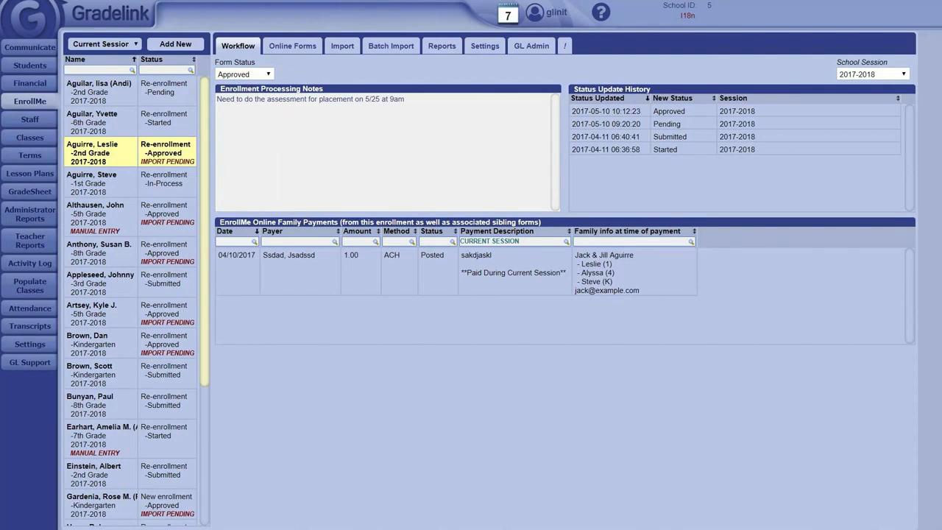
left_click(298, 48)
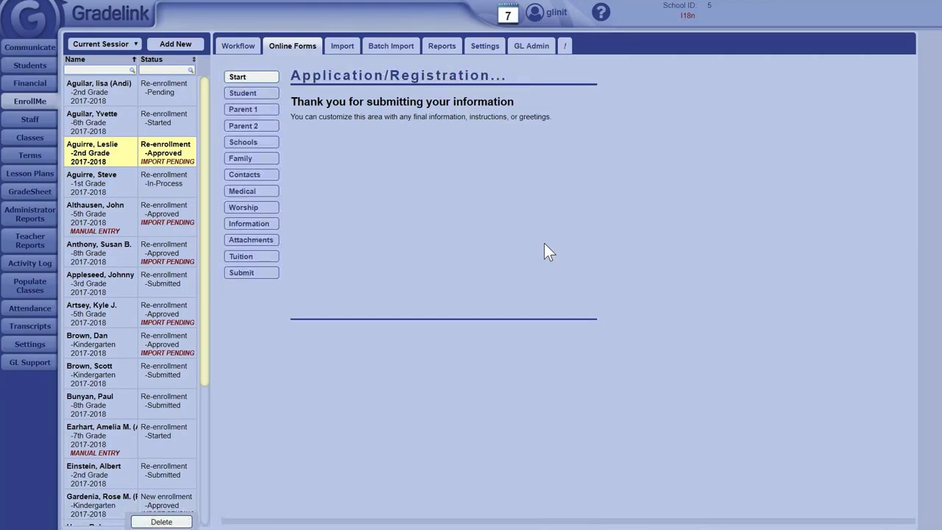
left_click(249, 93)
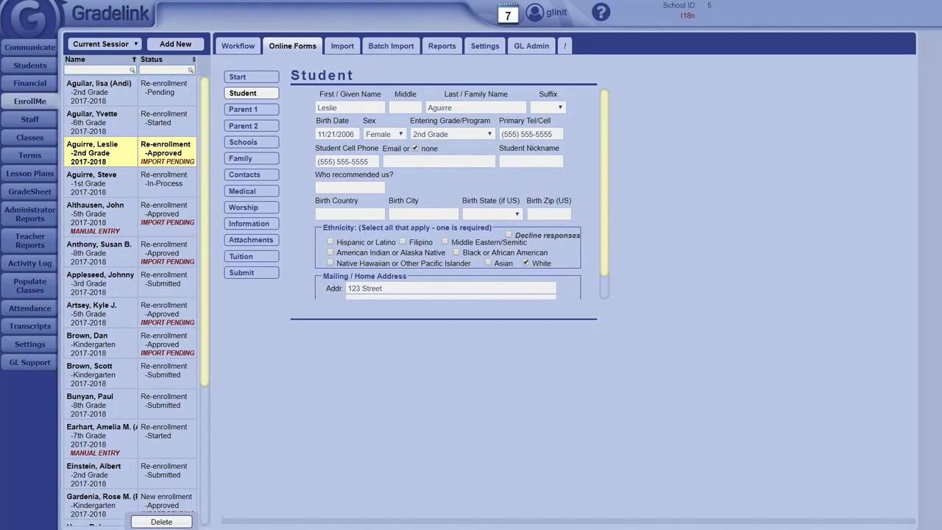
Step: Open EnrollMe's batch import and select all pending enrollments
left_click(391, 47)
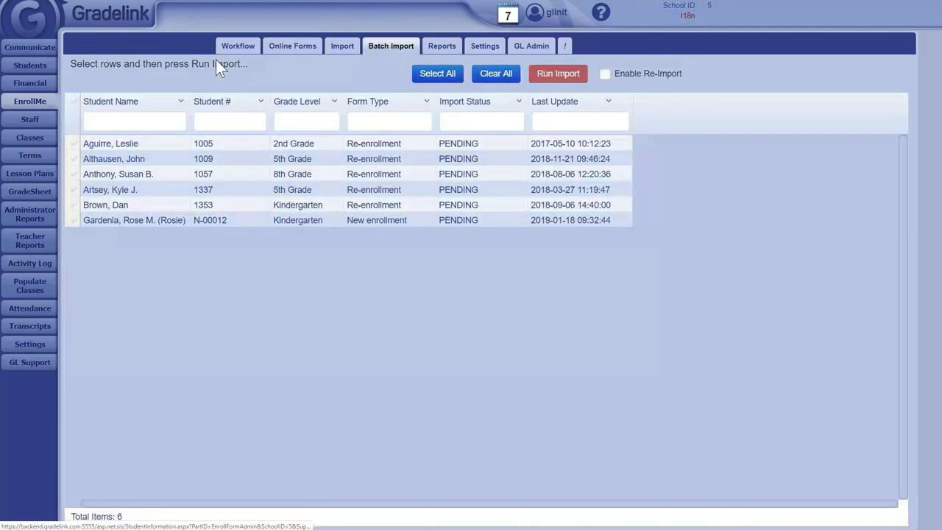
left_click(73, 102)
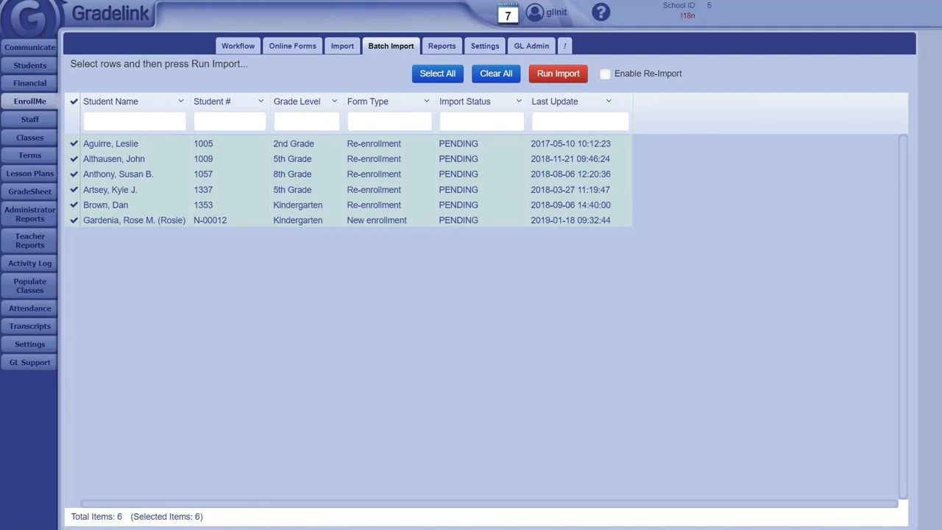
Step: Open the fourth student's financial ledger and filter its transactions to the 2017-2018 session
left_click(18, 85)
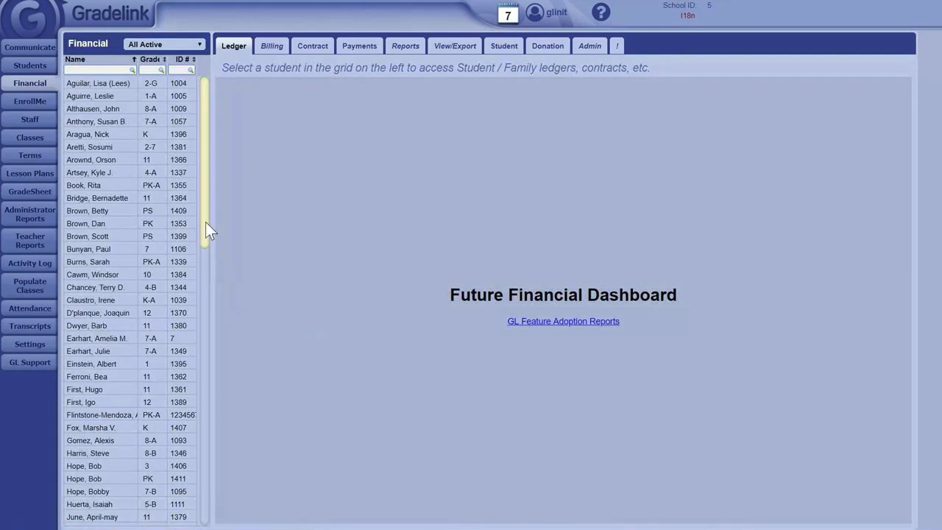
left_click(152, 122)
left_click(265, 195)
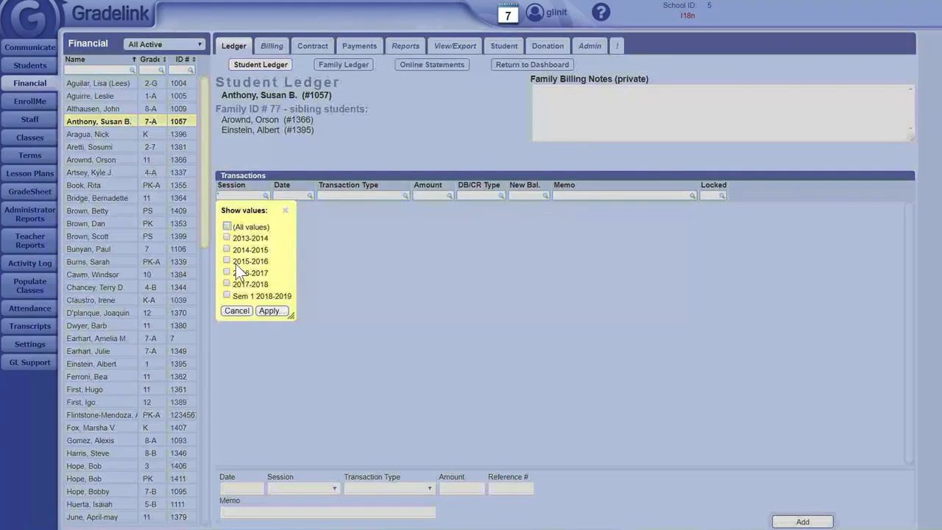
left_click(240, 284)
left_click(268, 310)
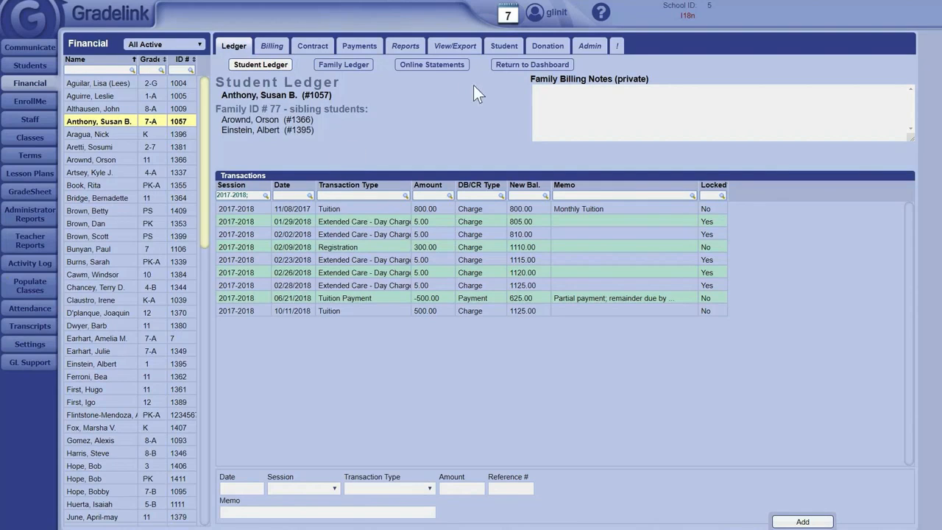
Step: Start a Quick Pay payment of $1,125.00 from the student's online statements, with Credit Card as the payment method
left_click(432, 64)
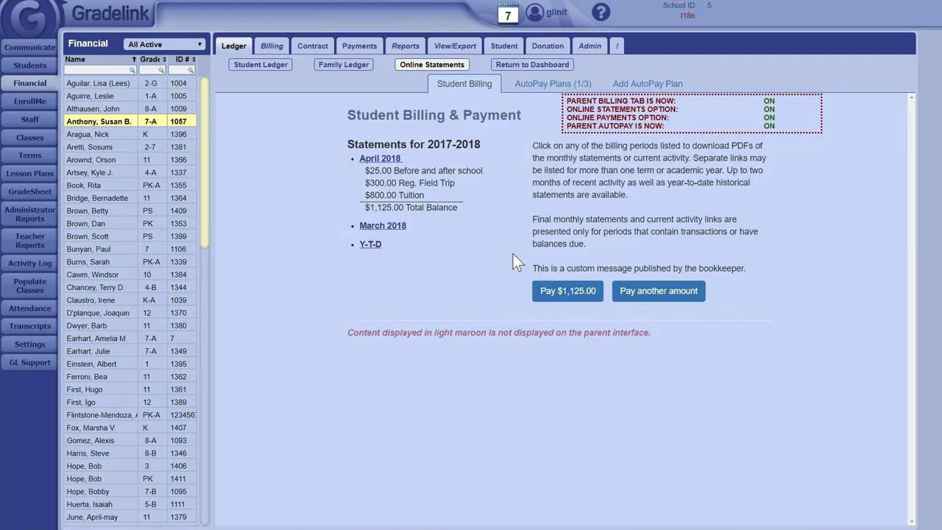
left_click(545, 302)
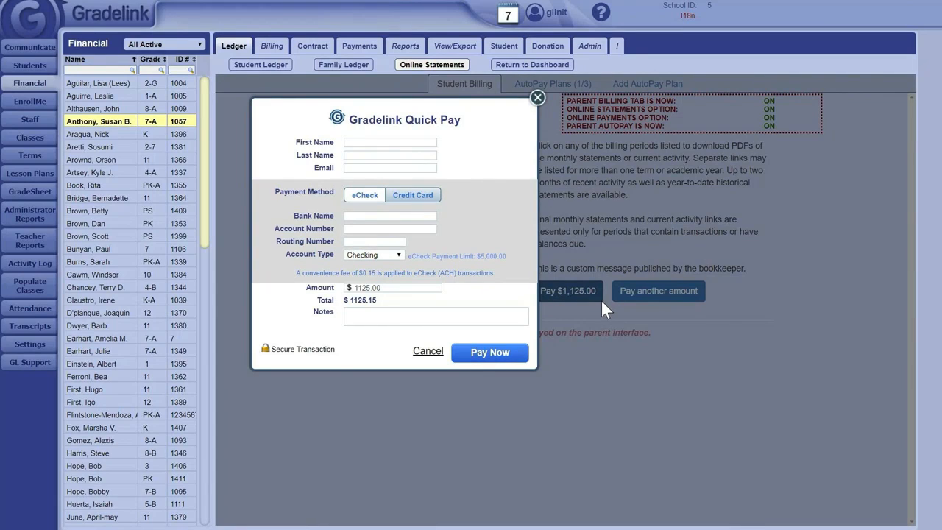
left_click(390, 199)
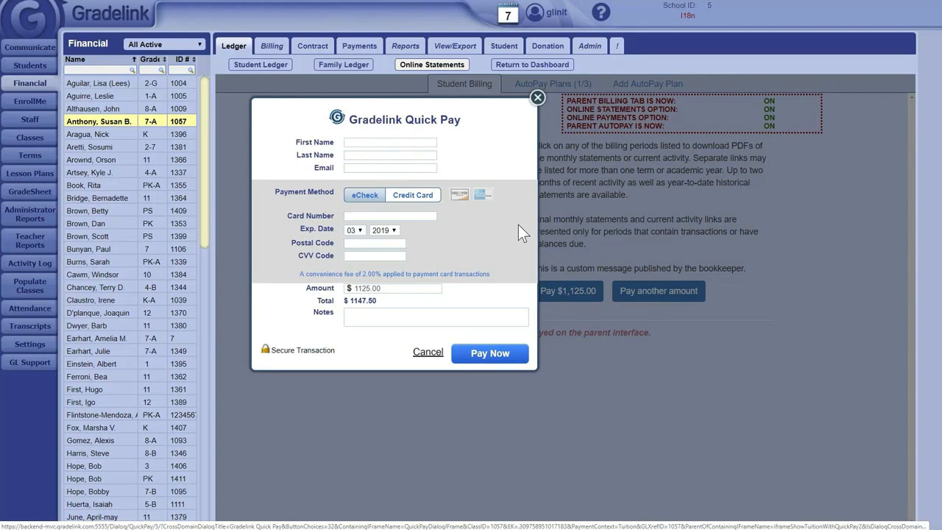
Step: Close the Quick Pay form and start an AutoPay plan for the student with Electronic Check as the payment method
left_click(535, 97)
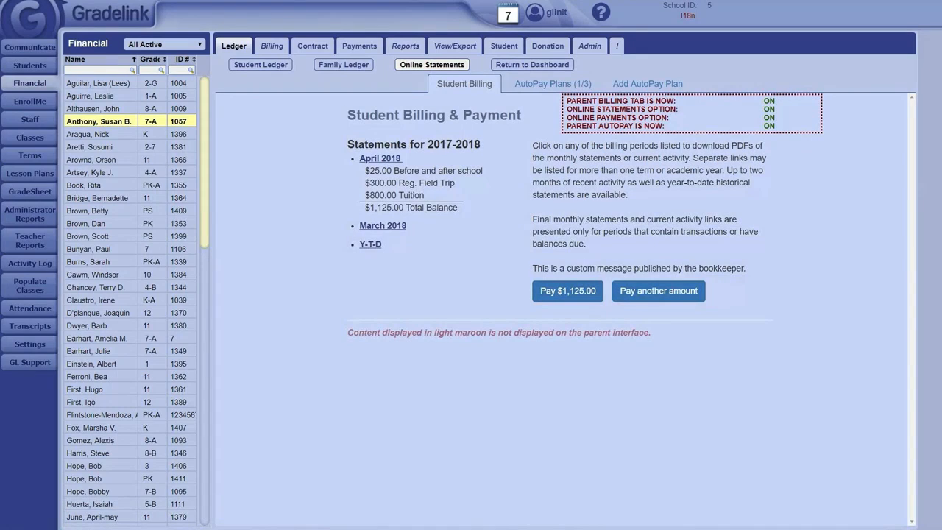
left_click(637, 83)
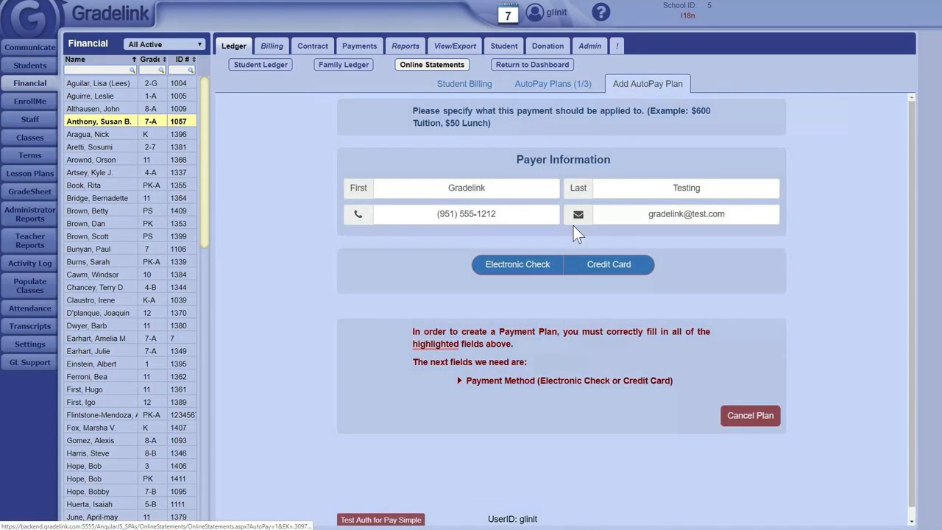
left_click(532, 267)
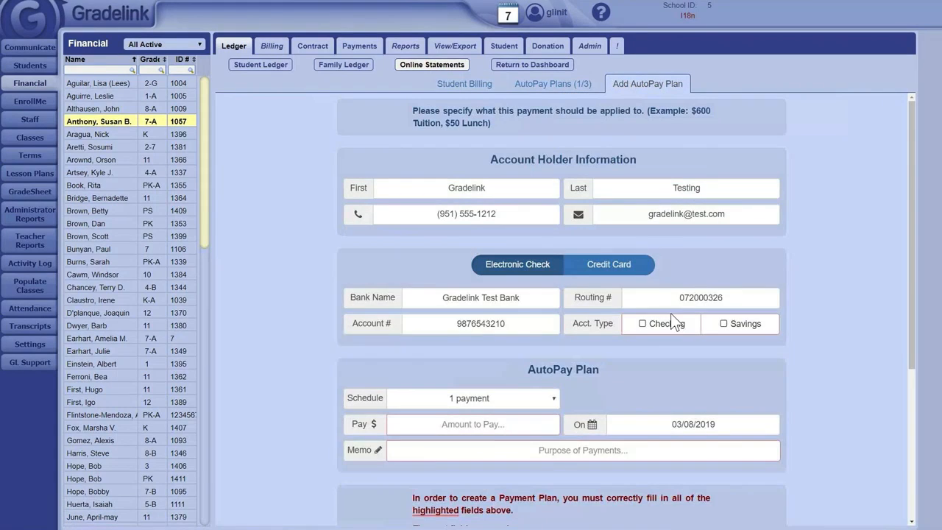
scroll(671, 314, "down", 1)
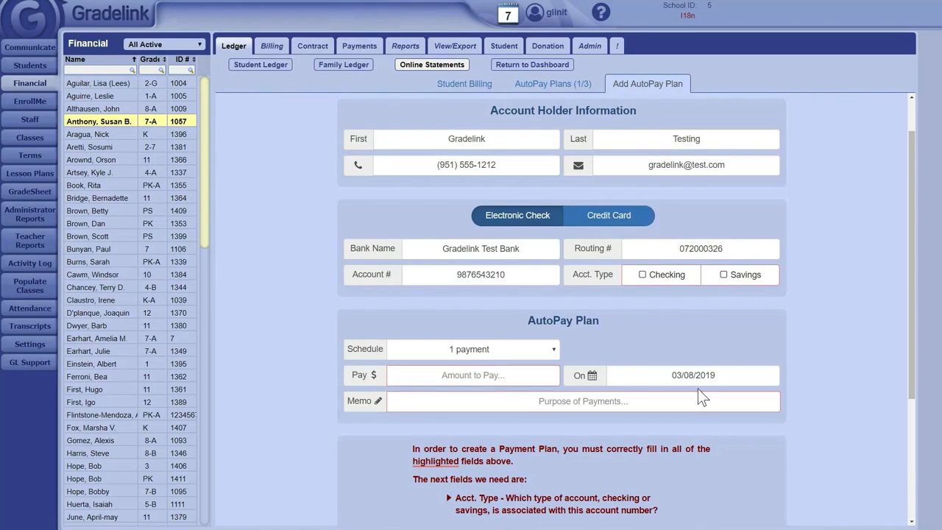
Step: Schedule the AutoPay plan as 10 monthly payments with $5,000.00 due, and cancel and clear the form
left_click(516, 350)
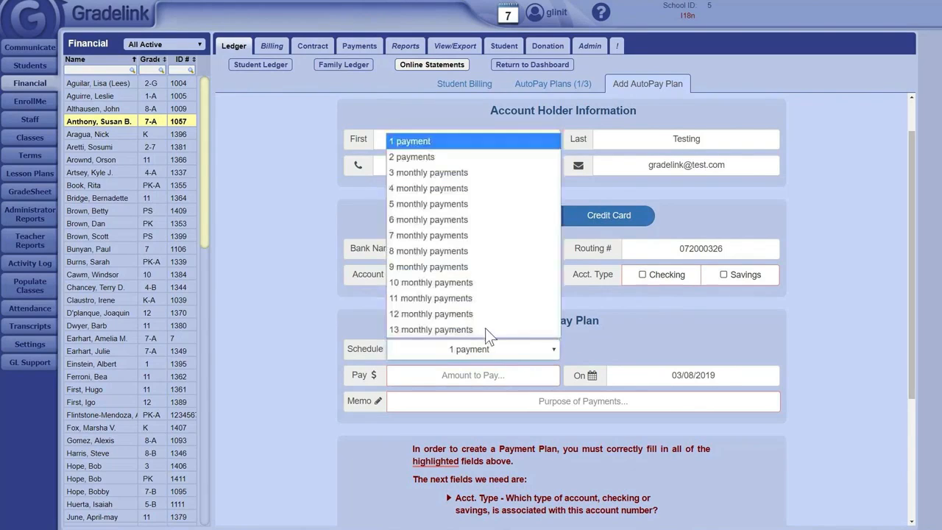
left_click(452, 281)
scroll(563, 327, "down", 1)
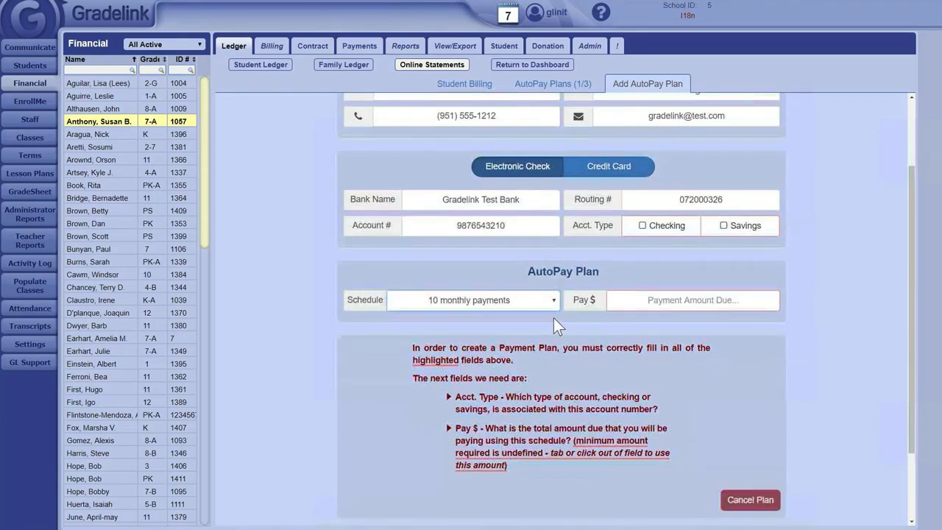
left_click(689, 299)
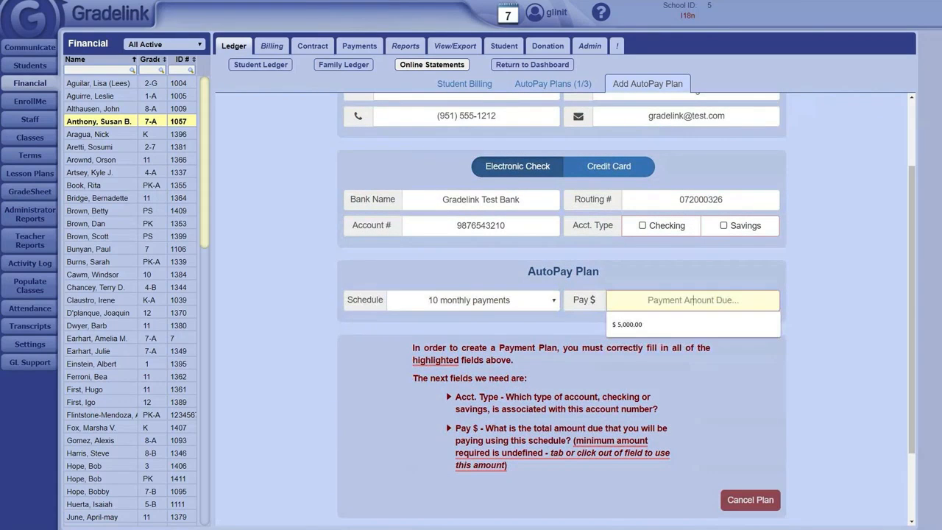
left_click(659, 324)
scroll(647, 335, "down", 1)
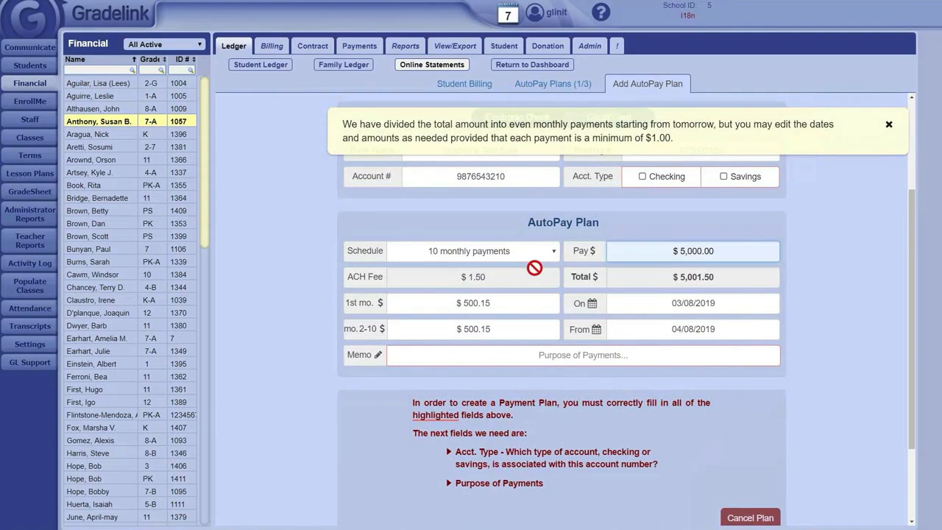
left_click(757, 521)
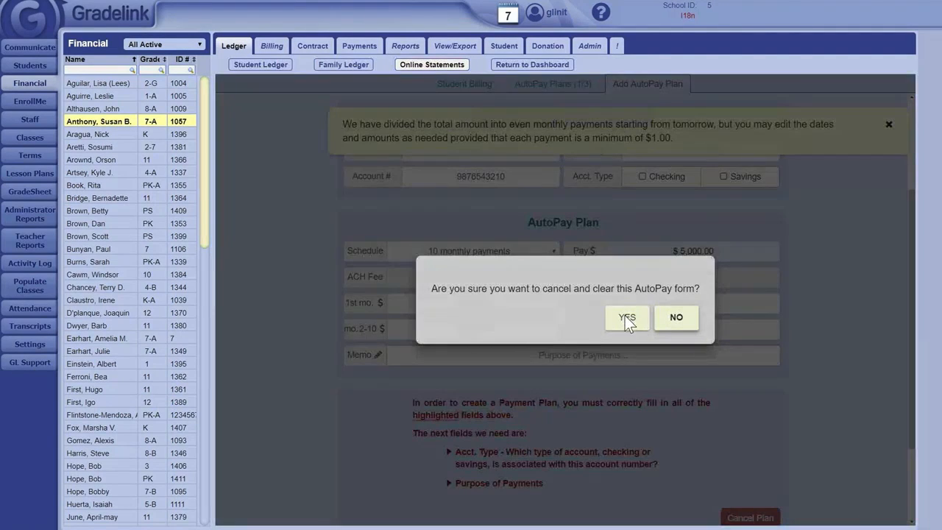
left_click(624, 315)
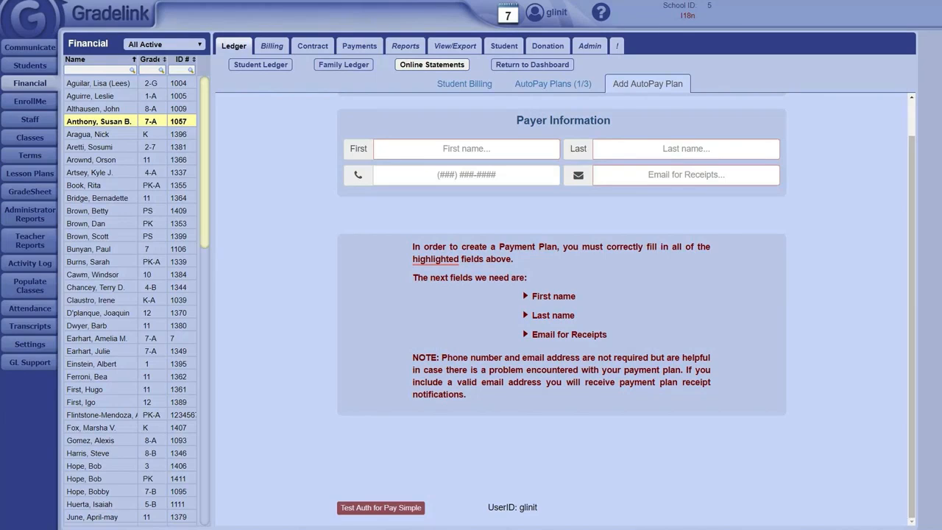
Step: Review the staff records of the principal, the English instructor and the part-time preschool aide
left_click(18, 120)
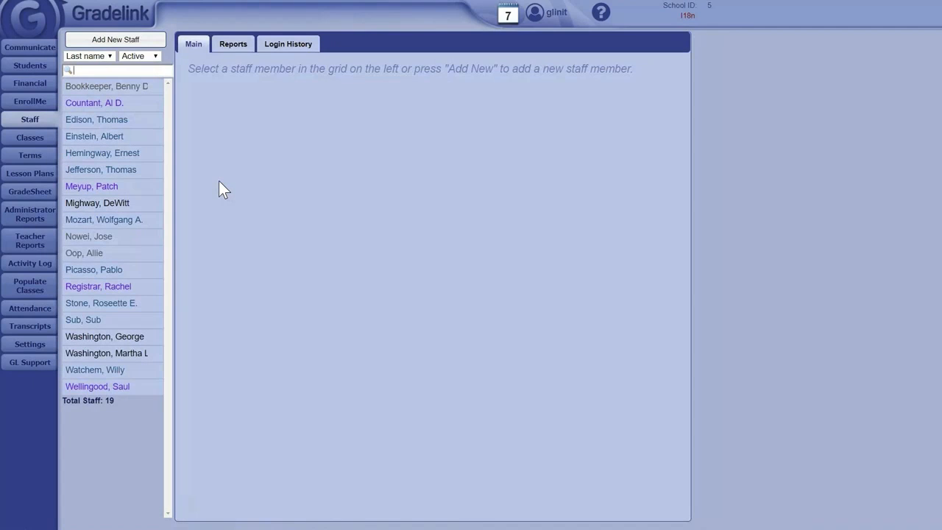
left_click(141, 339)
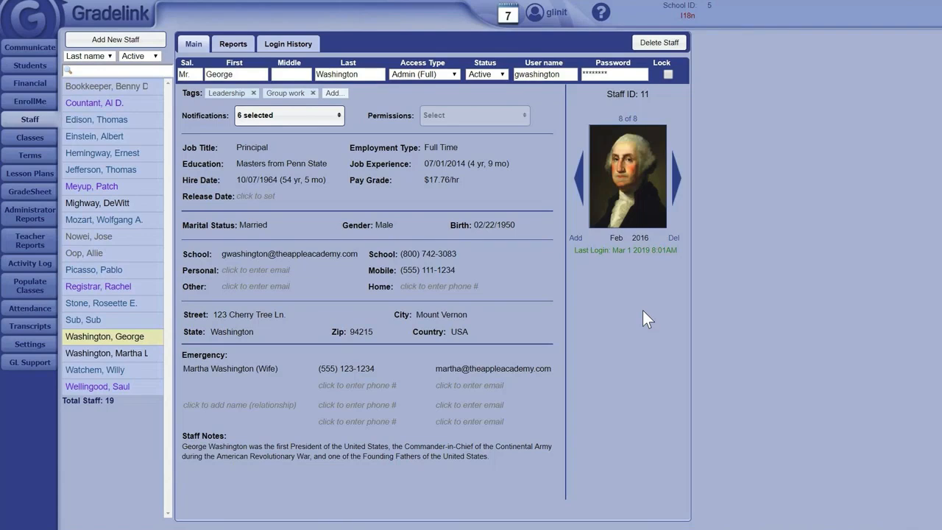
left_click(133, 156)
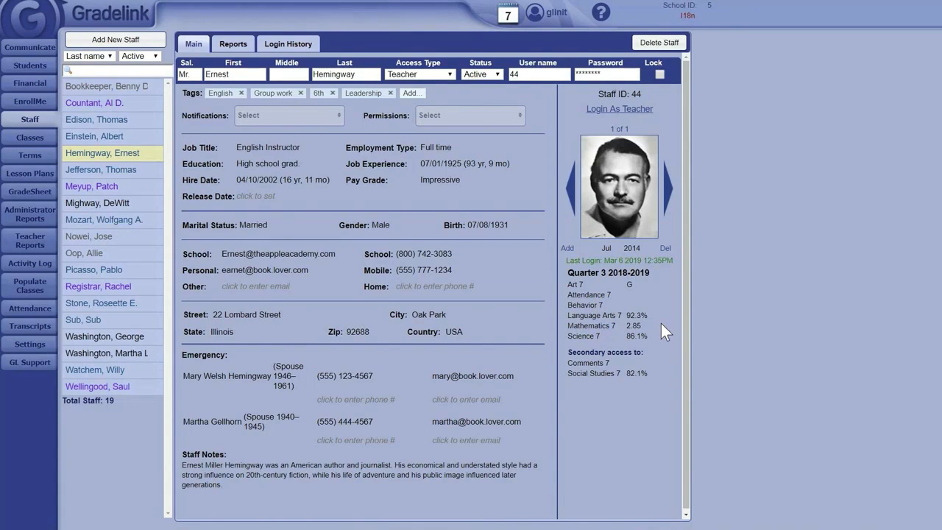
left_click(112, 258)
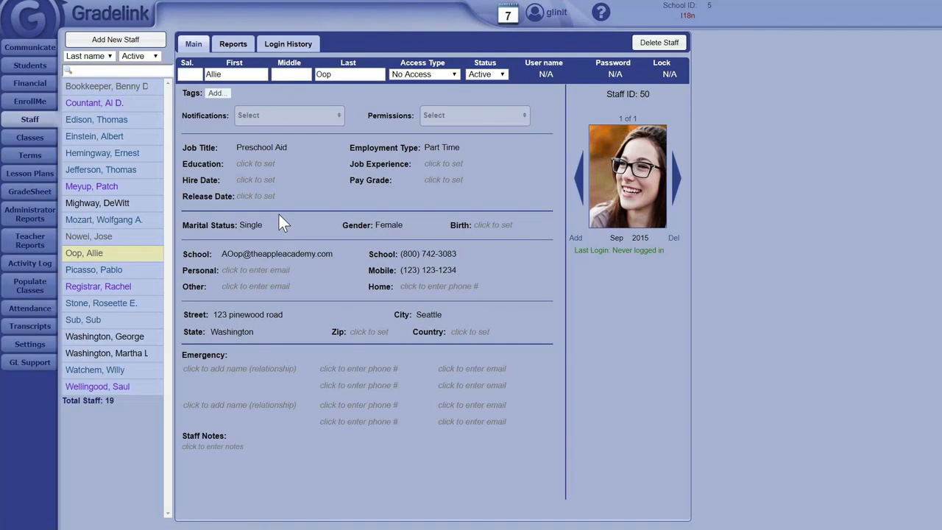
Step: View the class setup and the list of academic terms, and return to the classes
left_click(30, 137)
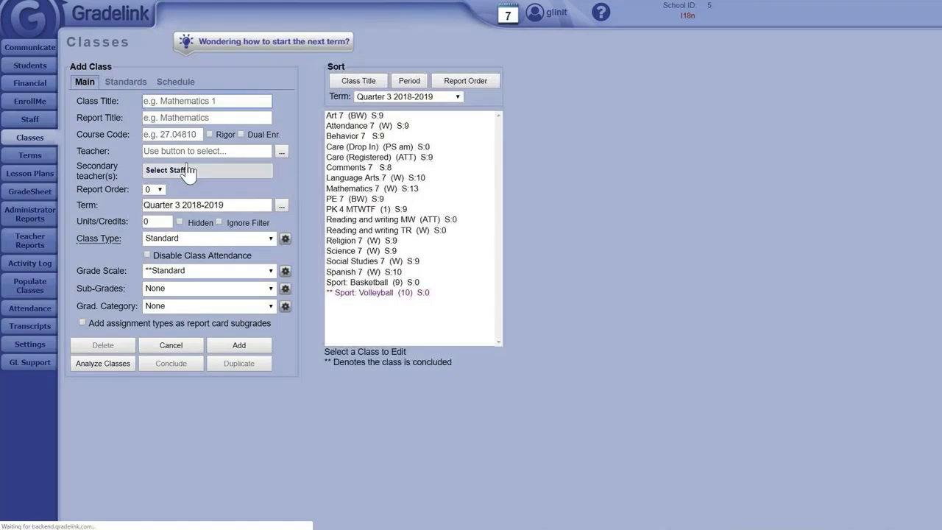
left_click(31, 155)
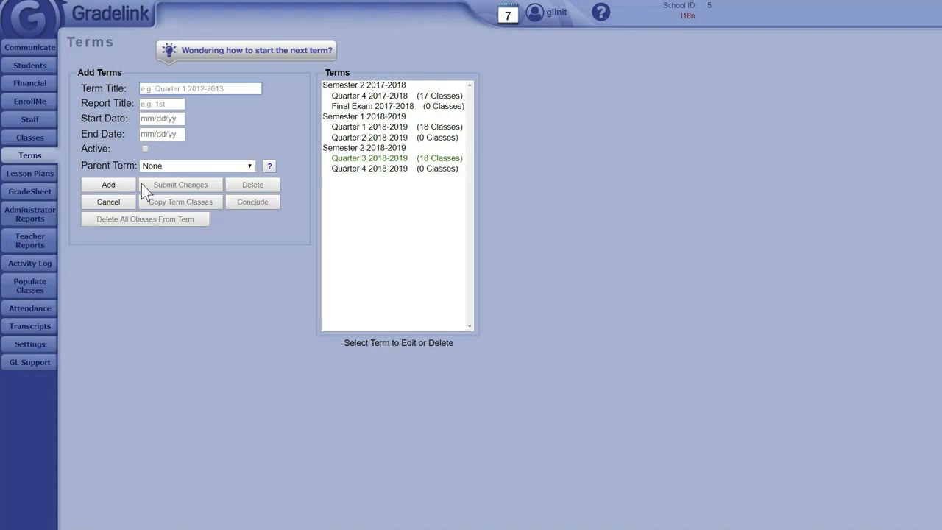
left_click(33, 138)
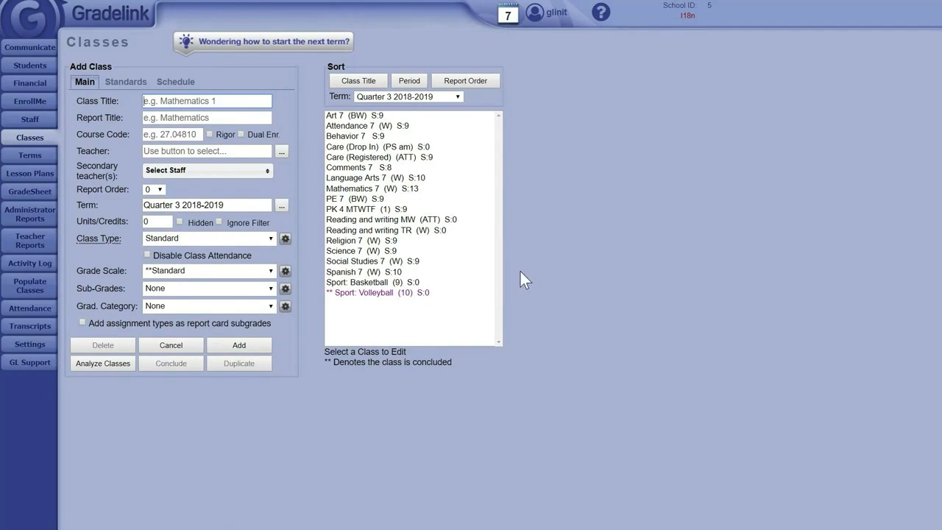
Step: Review the Comments 7, Behavior 7, Attendance 7 and Sport: Basketball classes, and return to a blank class form
left_click(372, 169)
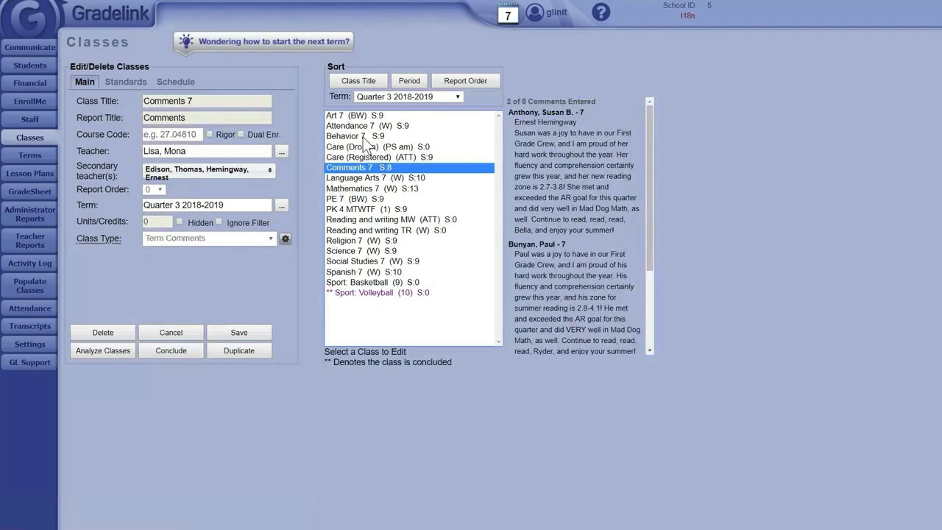
left_click(367, 136)
left_click(367, 127)
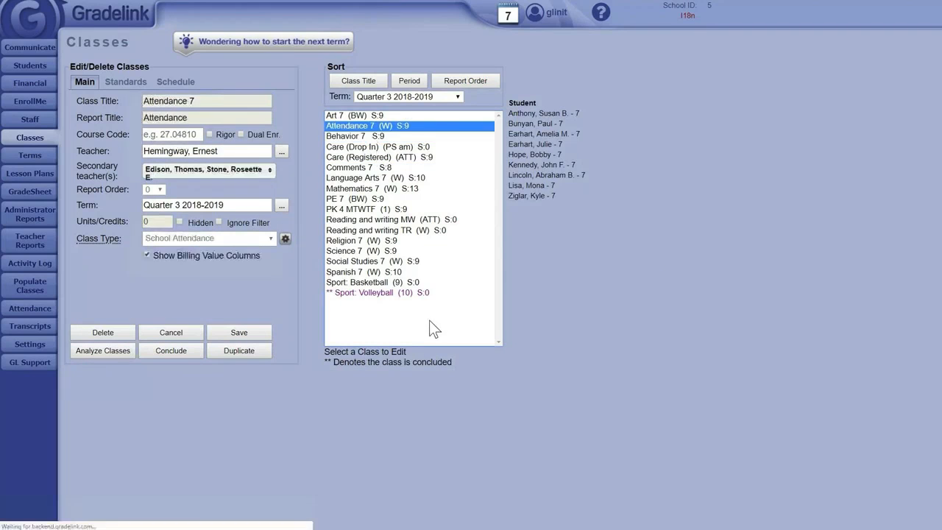
left_click(369, 283)
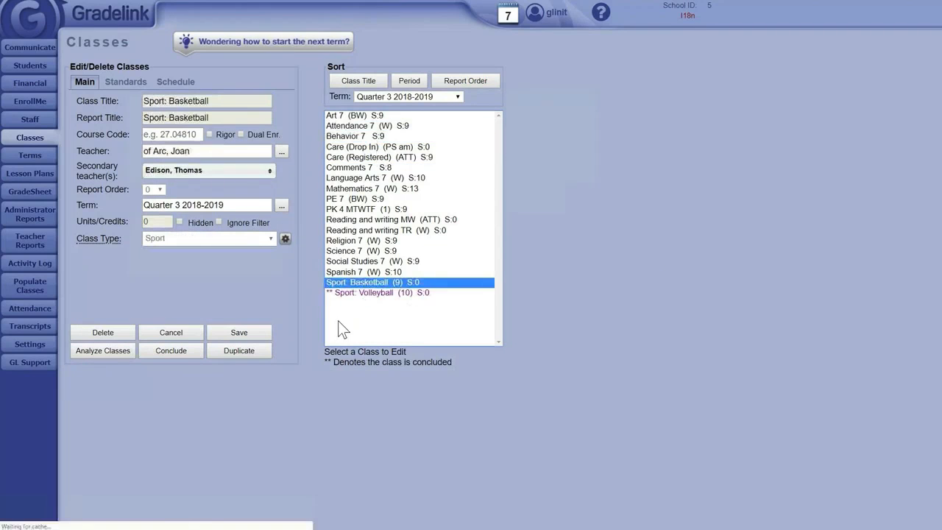
left_click(192, 336)
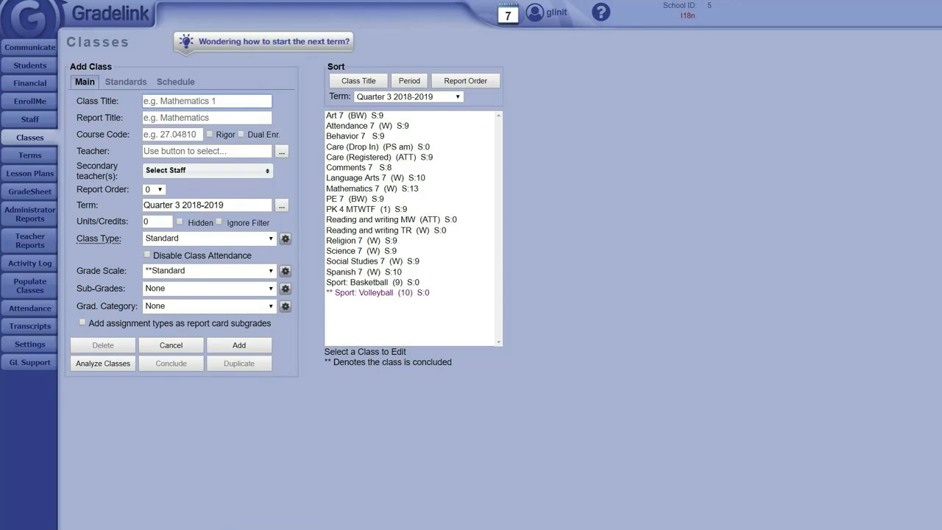
Step: Examine the grade scale and graduation category options available for a new class
left_click(225, 268)
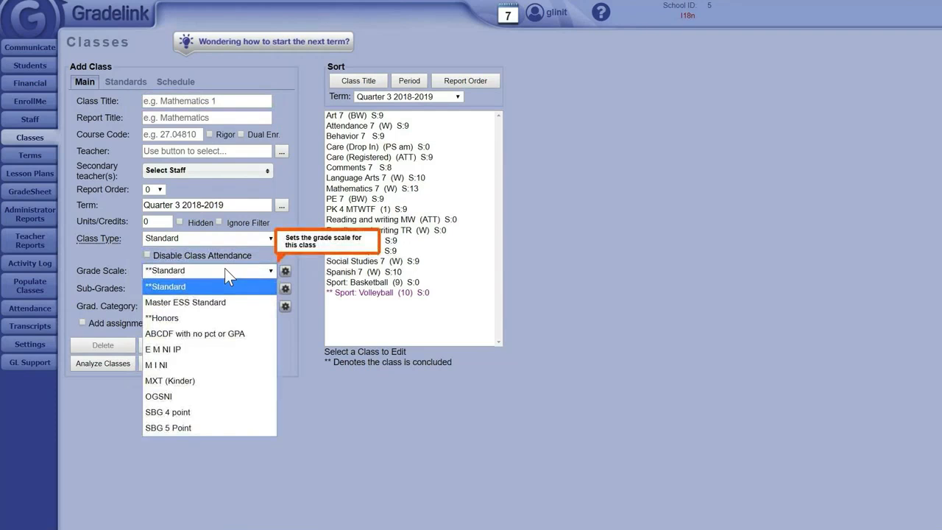
left_click(224, 268)
left_click(217, 306)
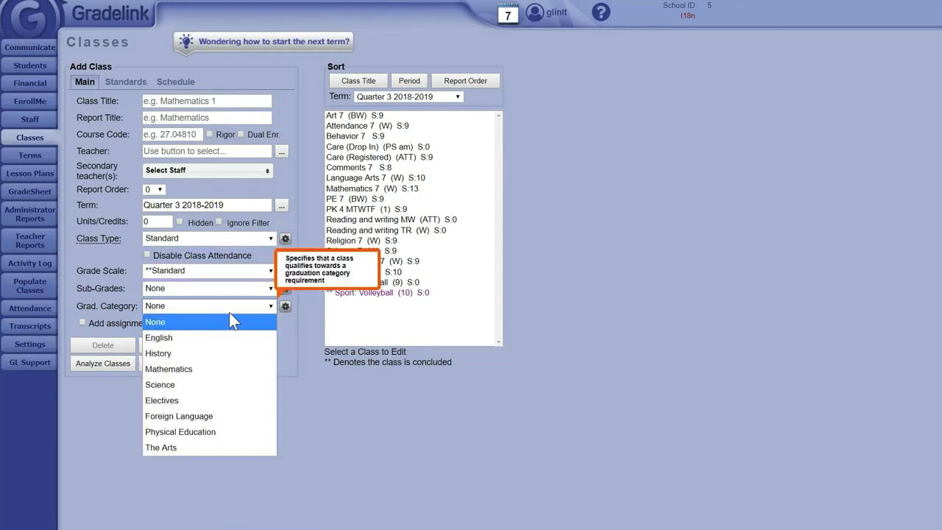
left_click(302, 352)
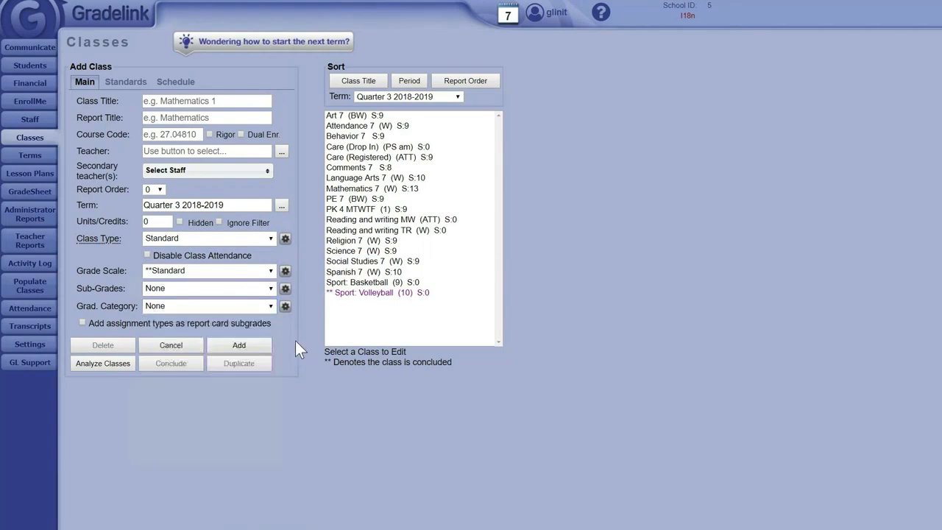
Step: Give the new class a Simple schedule in period 1 (8:00a-8:55a) at location Room #200, and cancel the entry
left_click(176, 83)
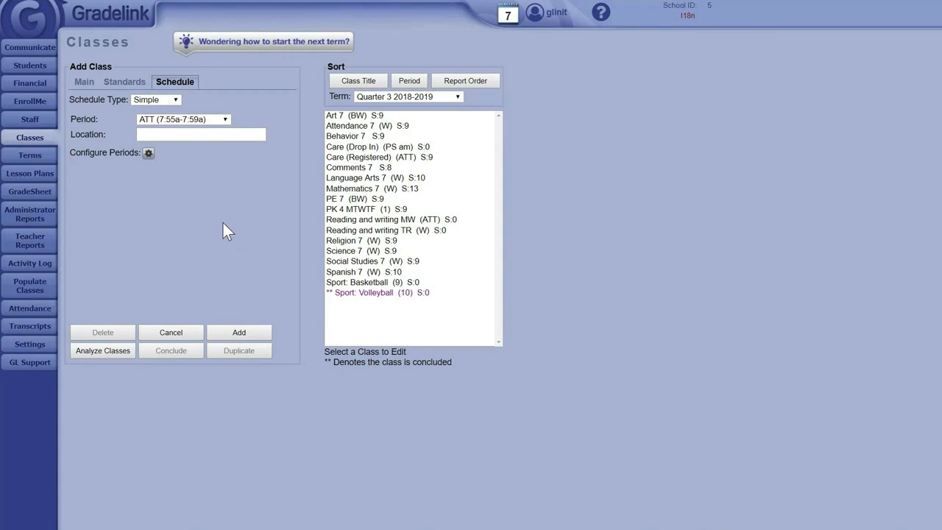
left_click(146, 99)
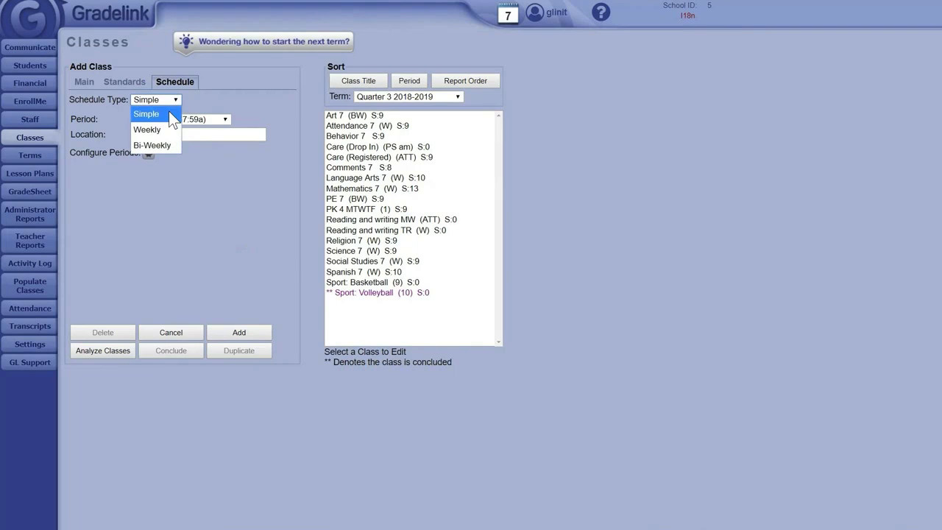
left_click(168, 112)
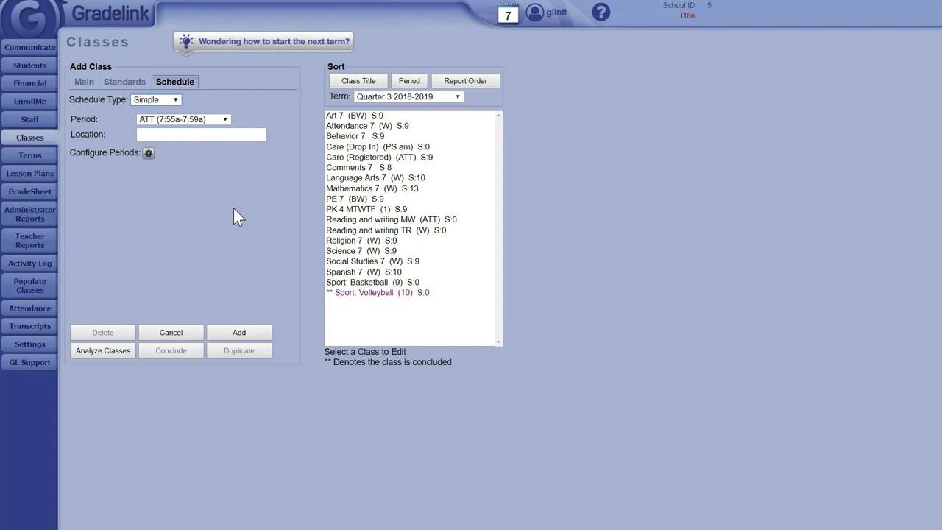
left_click(206, 122)
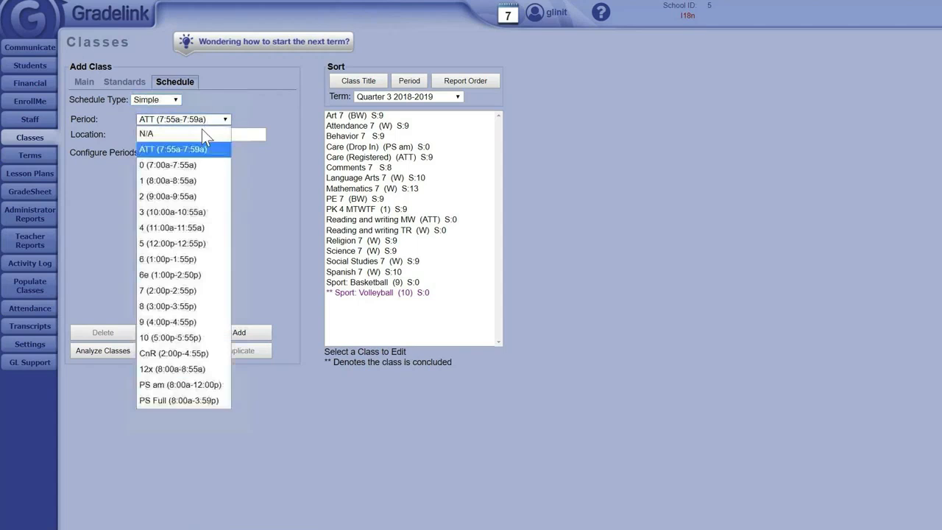
left_click(180, 181)
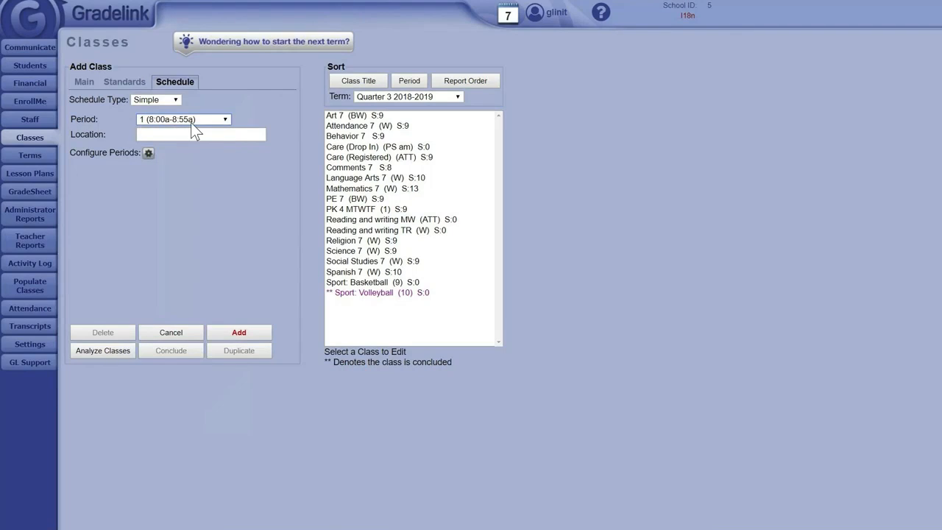
left_click(193, 133)
type("R")
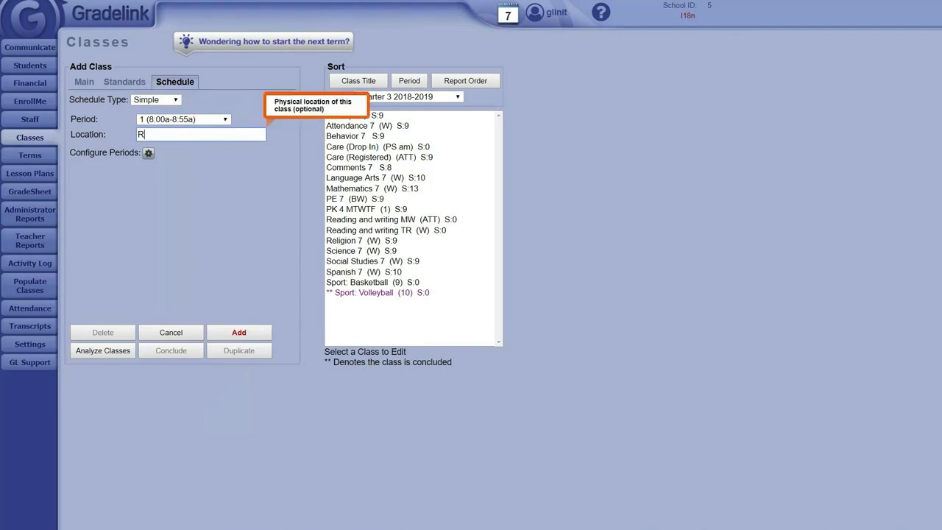
type("oom #200")
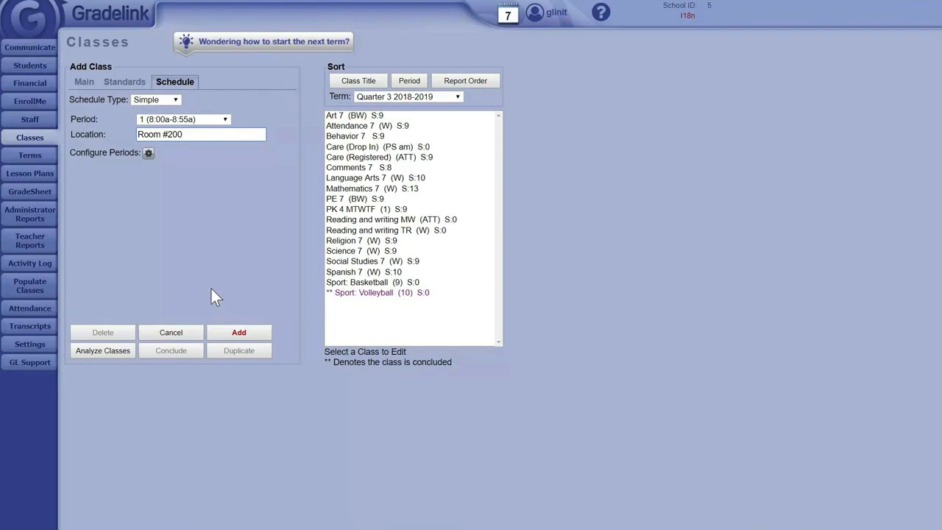
left_click(188, 337)
Step: Switch the new class to a Bi-Weekly schedule and set Week A Monday, Wednesday and Friday to period 1 (8:00a-8:55a)
left_click(177, 84)
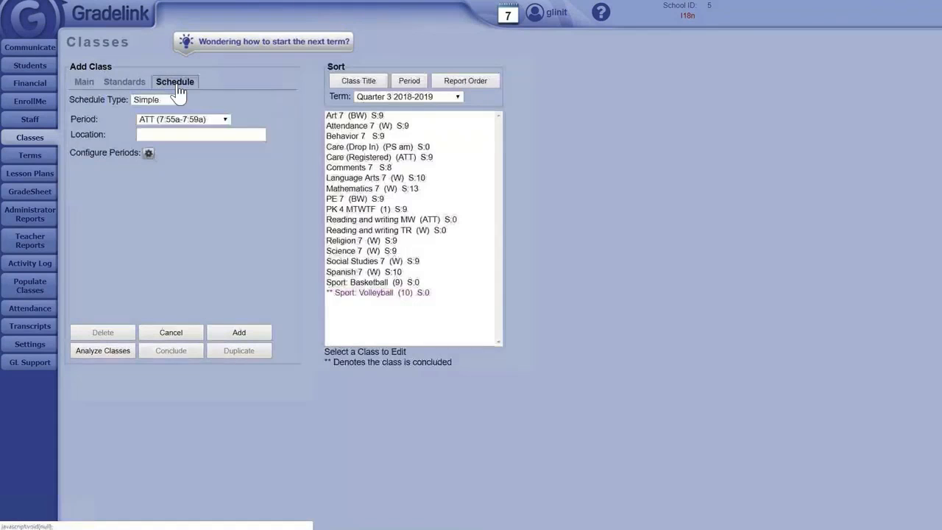
left_click(152, 99)
left_click(163, 146)
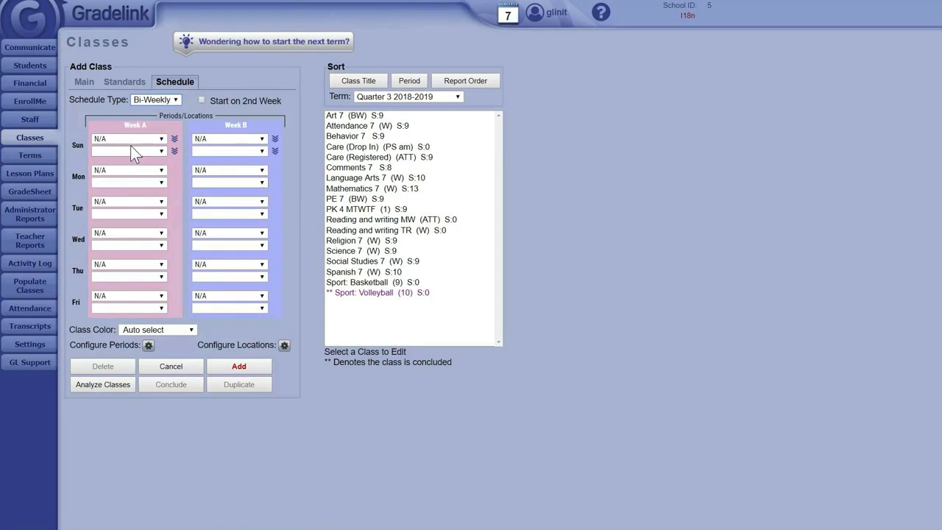
left_click(116, 170)
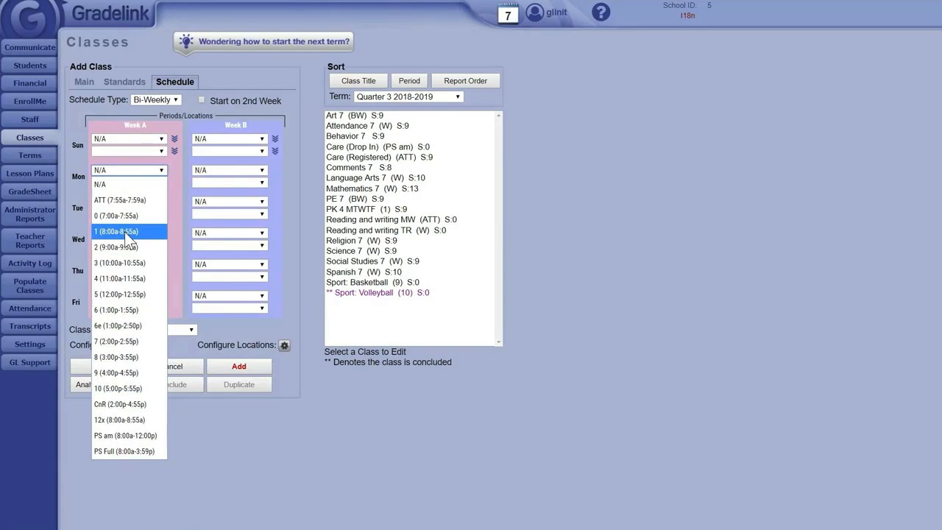
left_click(125, 231)
left_click(106, 232)
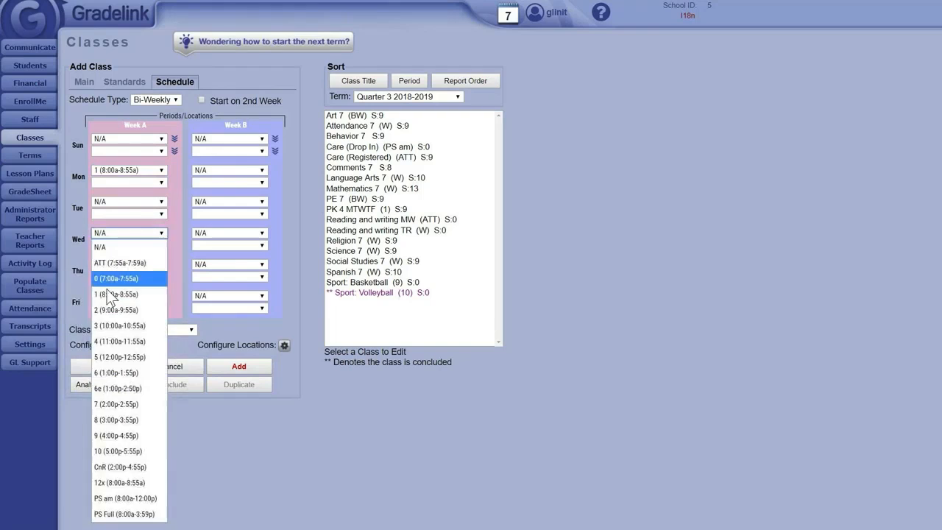
left_click(110, 293)
left_click(126, 295)
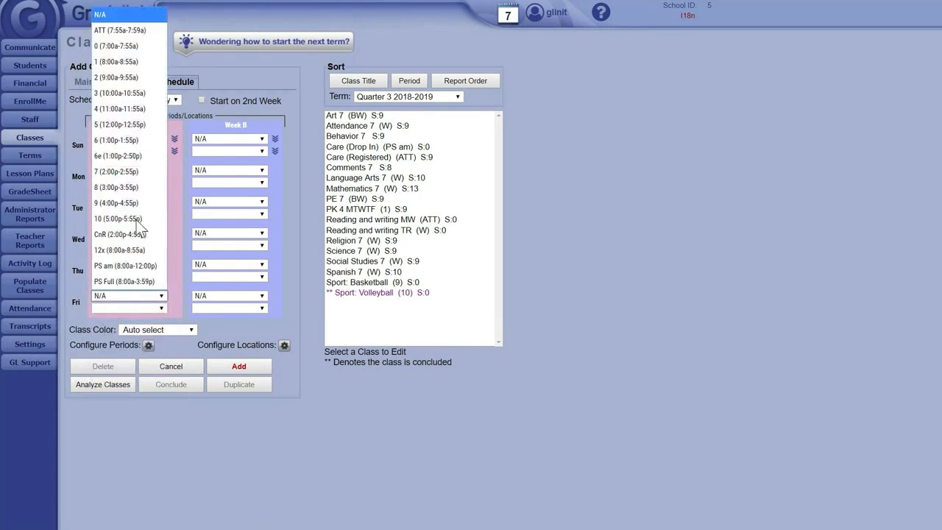
left_click(121, 62)
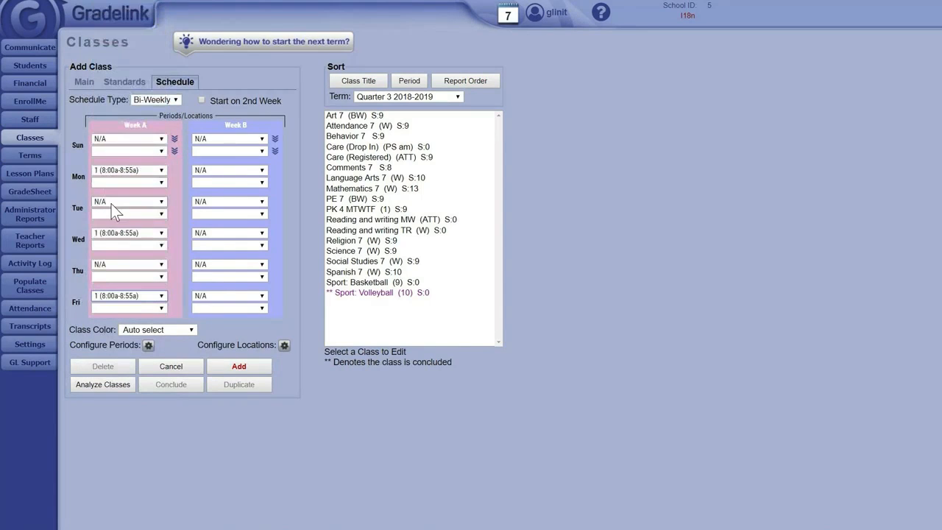
Step: Set Week A Tuesday and Thursday to period 6 (1:00p-1:55p), and cancel the class entry
left_click(111, 204)
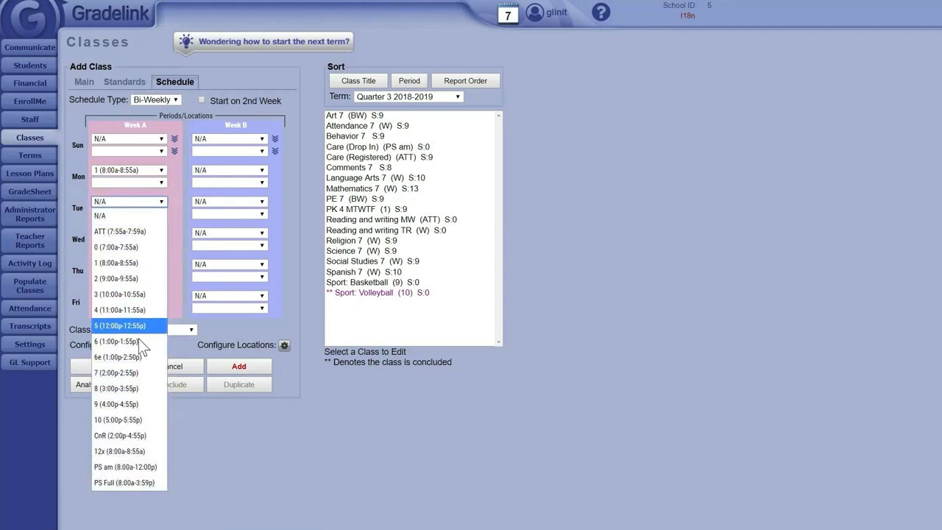
left_click(131, 315)
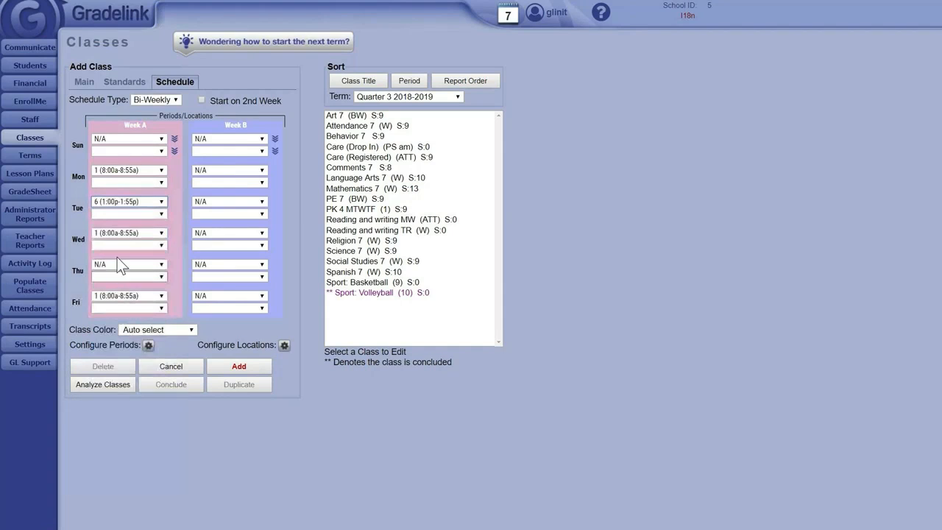
left_click(112, 262)
left_click(118, 125)
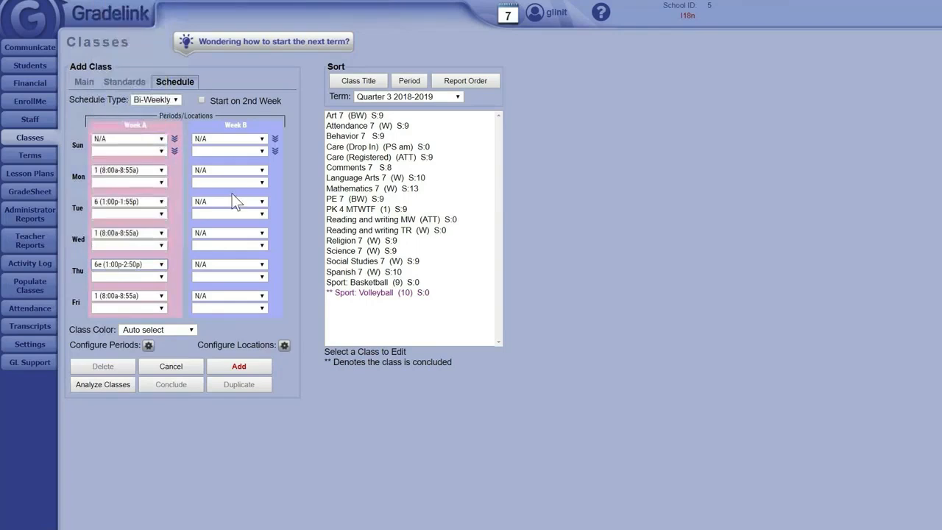
left_click(153, 264)
left_click(124, 109)
left_click(170, 366)
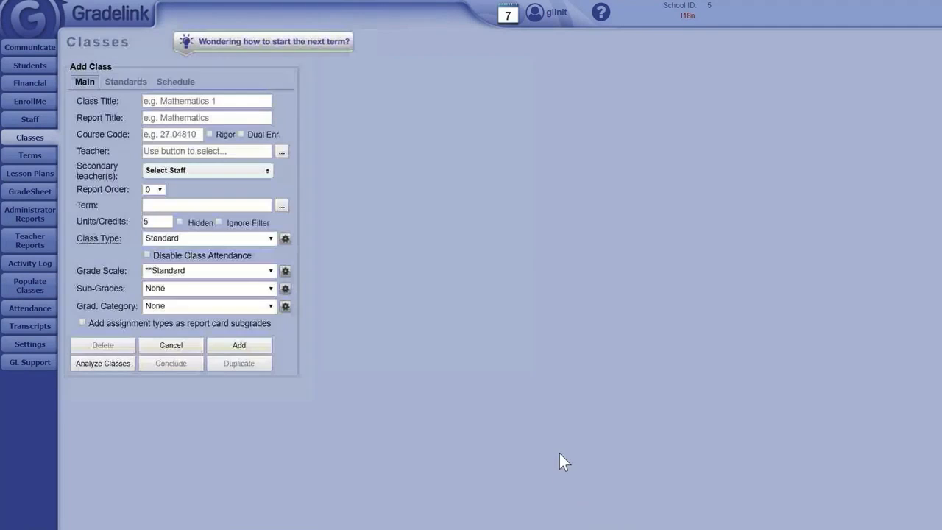
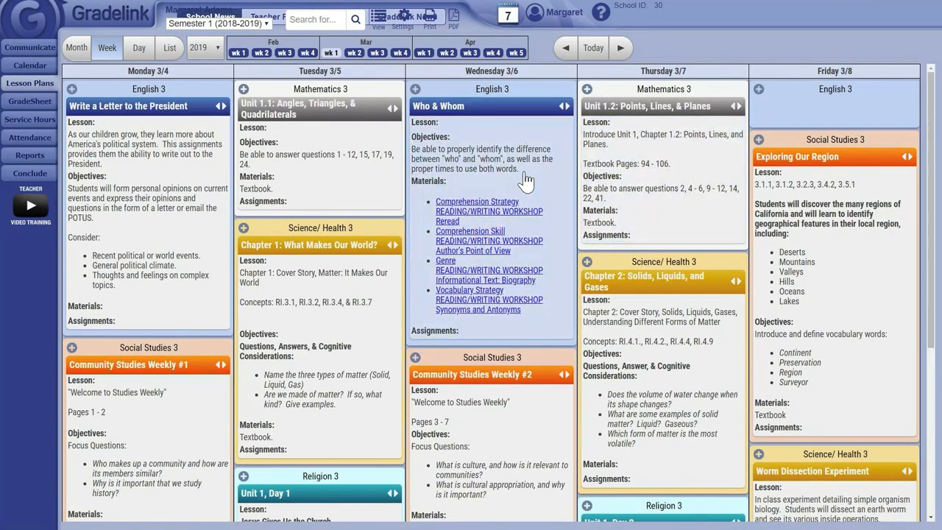
Step: Open the Who & Whom lesson plan on Wednesday 3/6 and review its objectives, materials, attachments and assignments
left_click(524, 175)
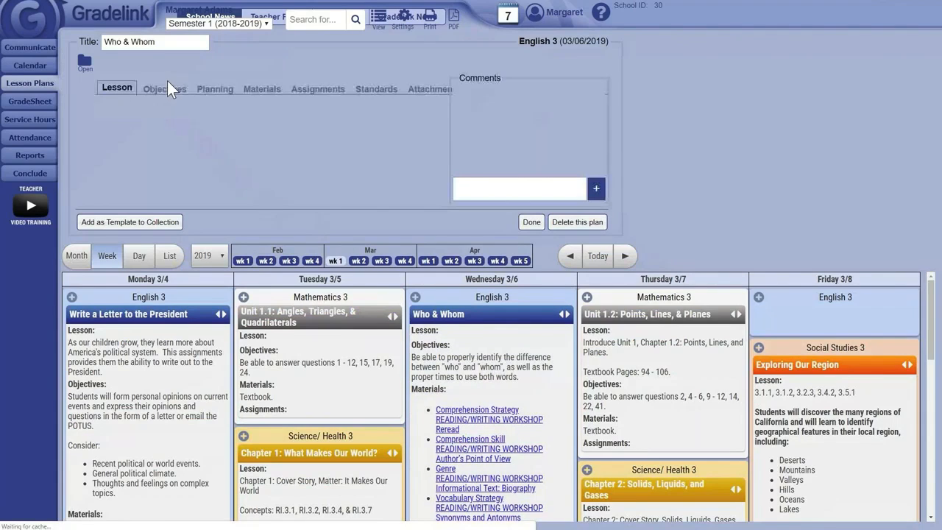
left_click(163, 69)
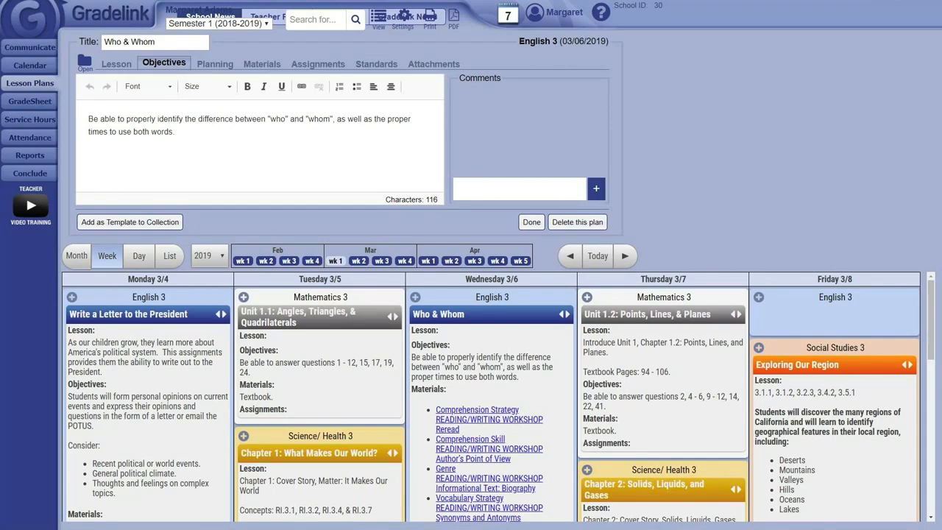
left_click(262, 64)
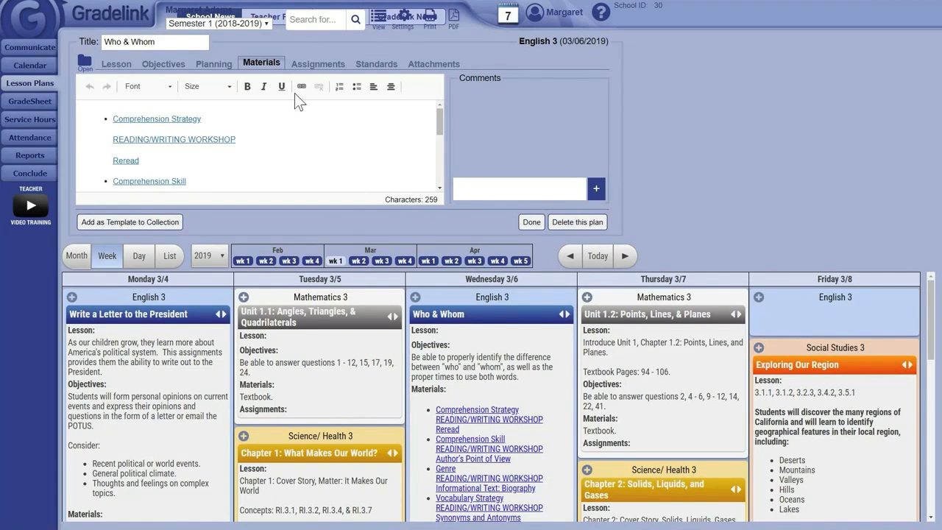
left_click(420, 69)
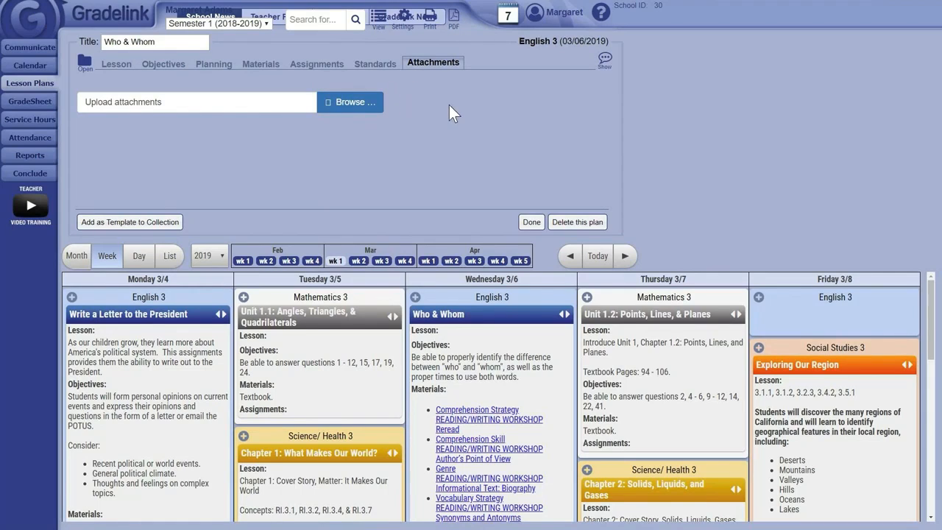
left_click(313, 65)
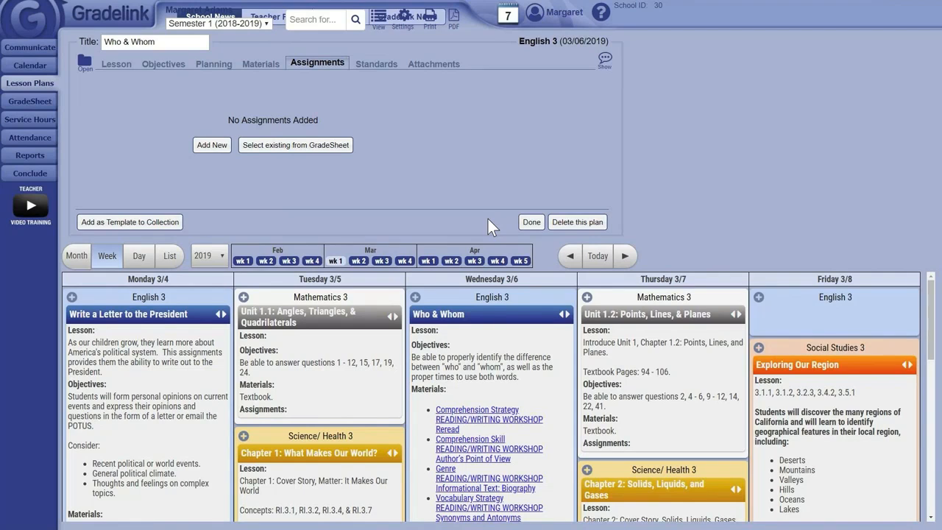
Step: Return to the plan's objectives and look at its lesson text and comment entry areas
left_click(147, 65)
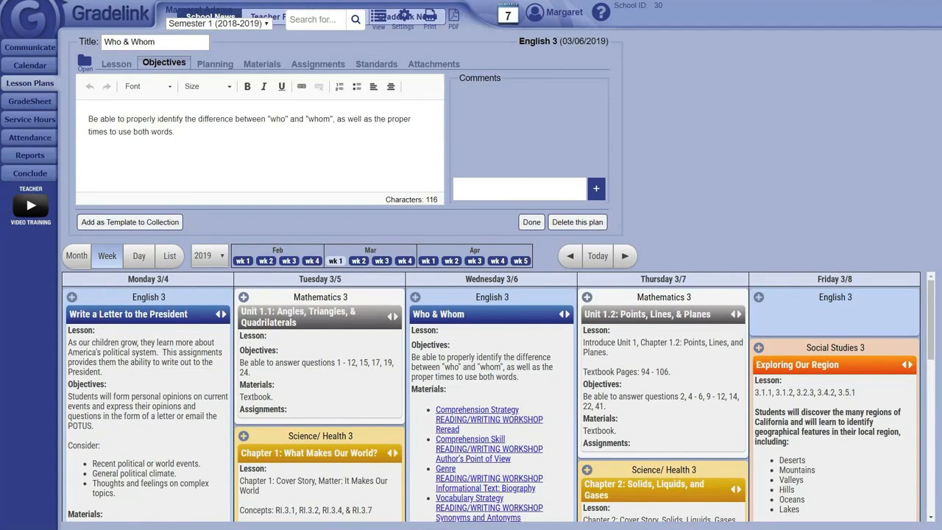
left_click(117, 64)
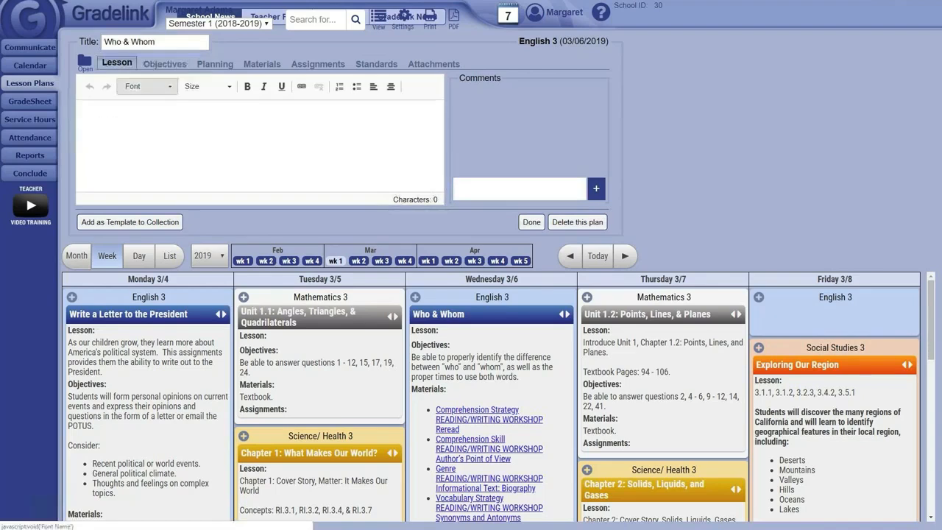
left_click(89, 119)
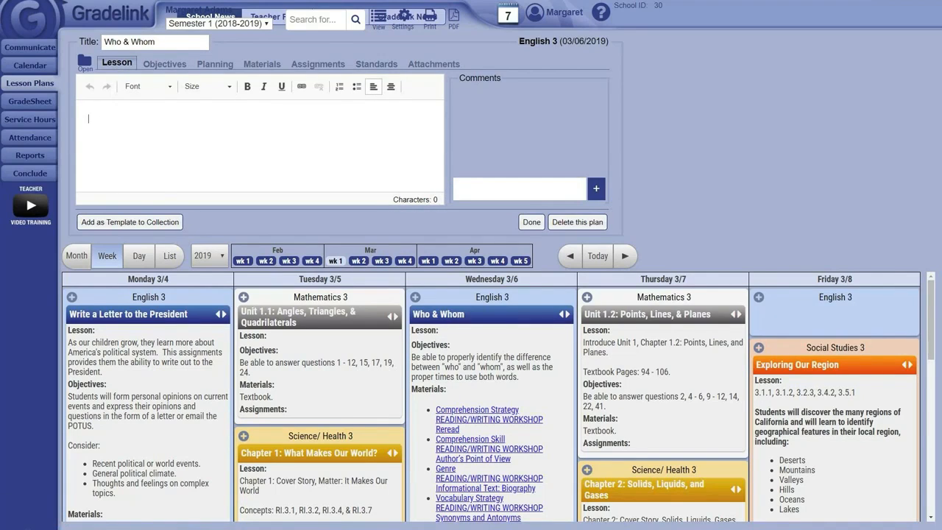
left_click(520, 189)
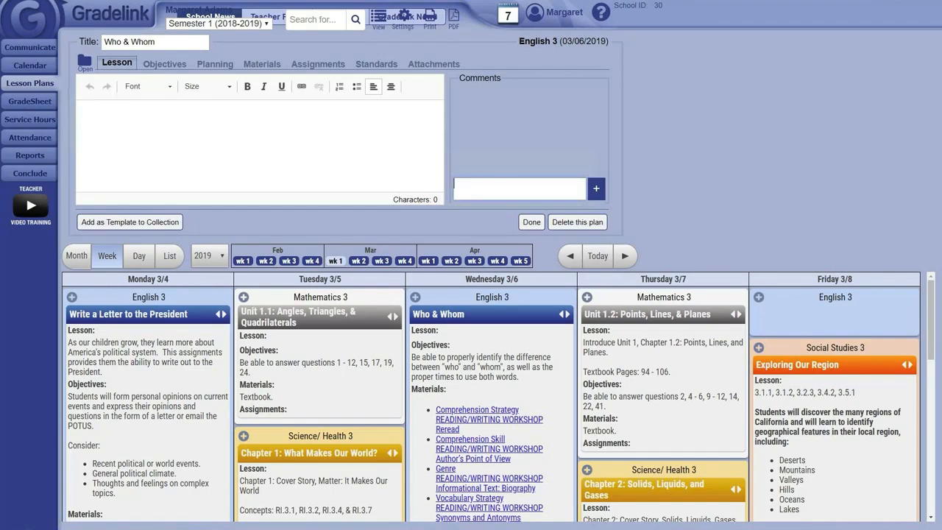
left_click(88, 119)
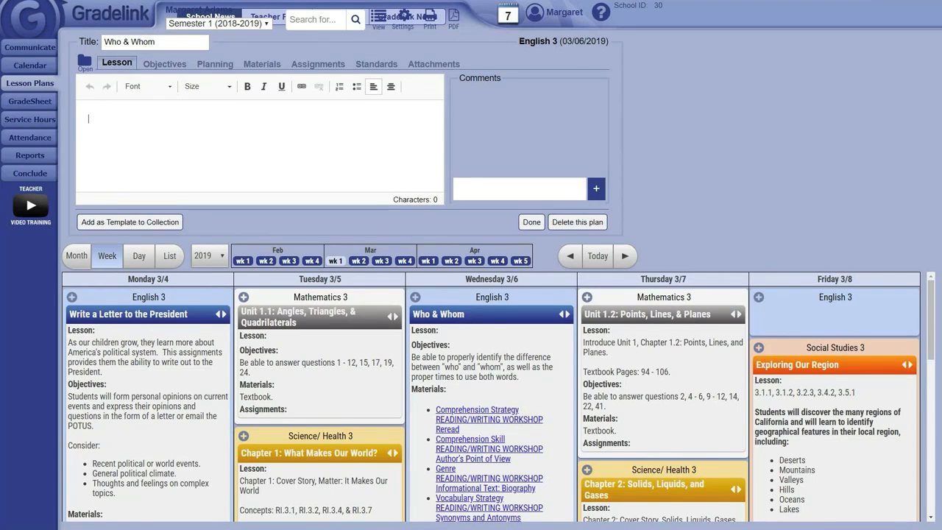
Step: Overwrite the Who & Whom plan's content with the collection lesson 'By the Great Horn Spoon' Drawing copy, and close the plan after checking its objectives
left_click(85, 68)
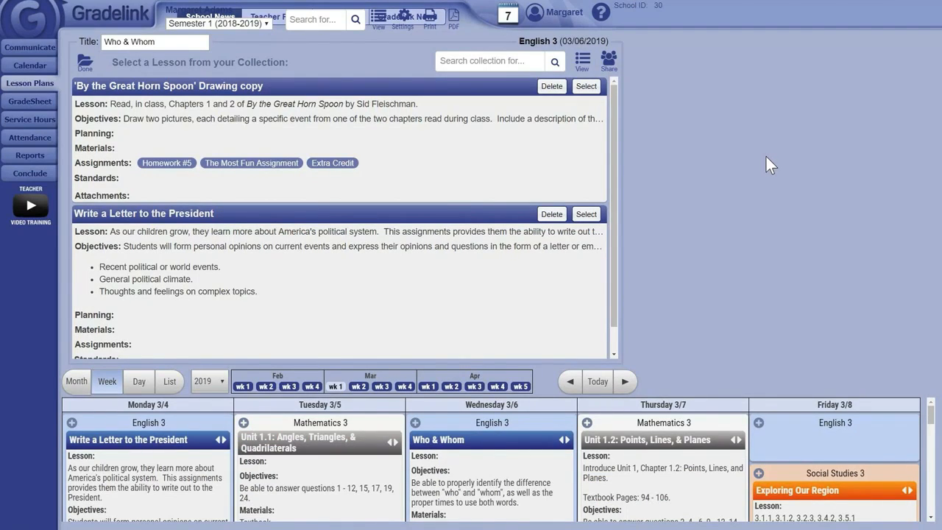
scroll(483, 242, "down", 1)
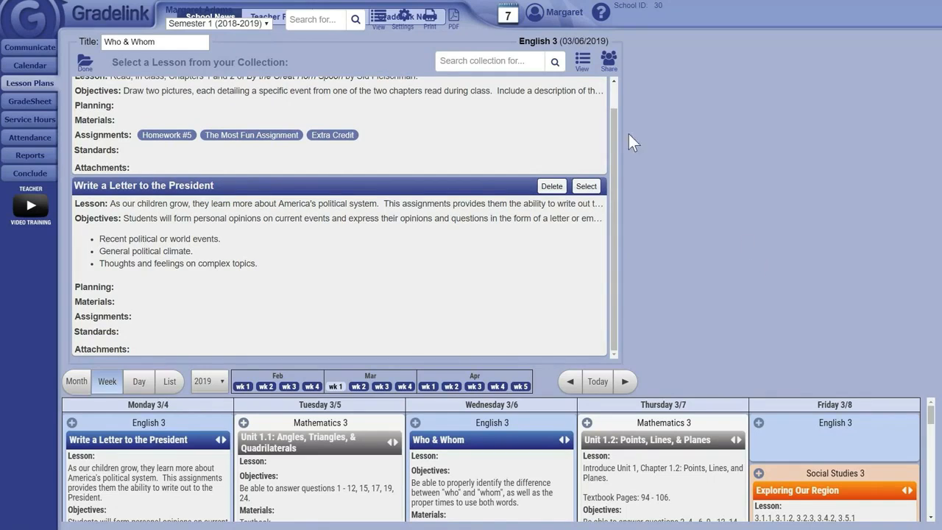
scroll(547, 198, "up", 1)
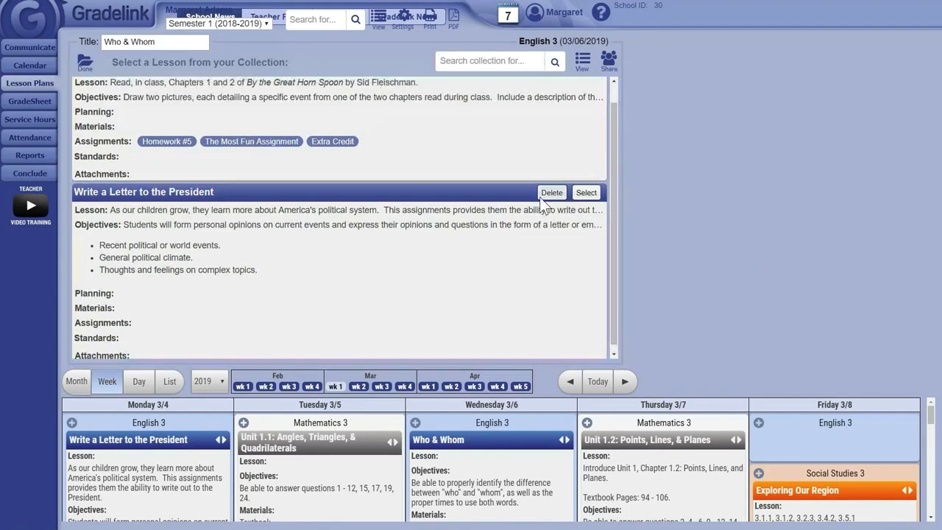
left_click_drag(74, 86, 279, 92)
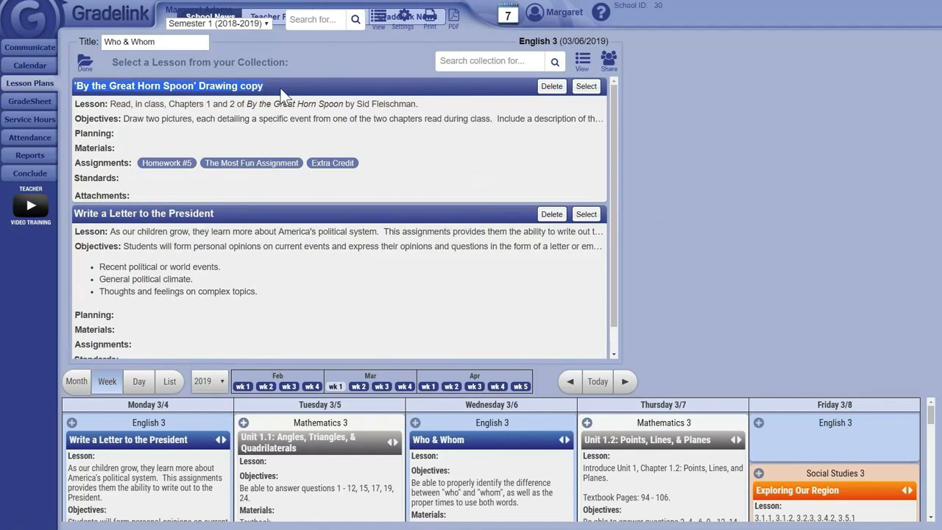
left_click(286, 88)
left_click(587, 87)
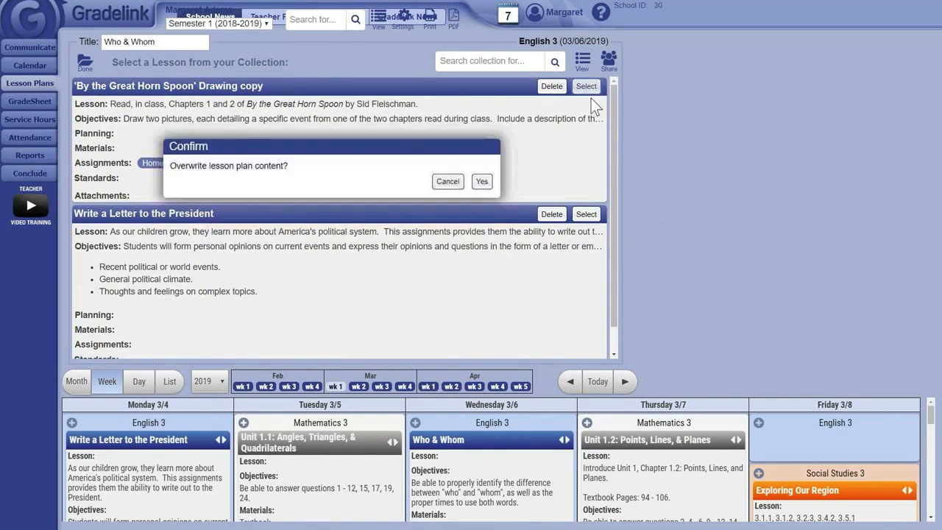
left_click(482, 182)
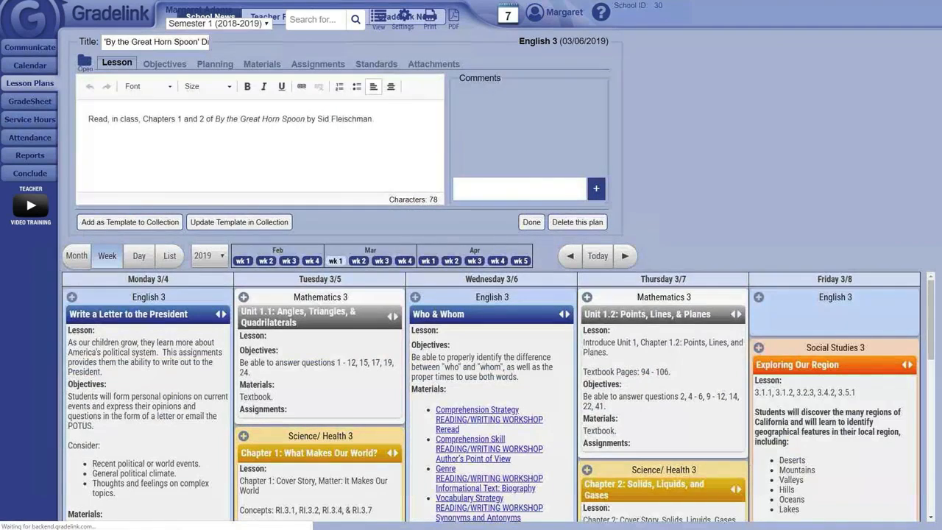
left_click(164, 64)
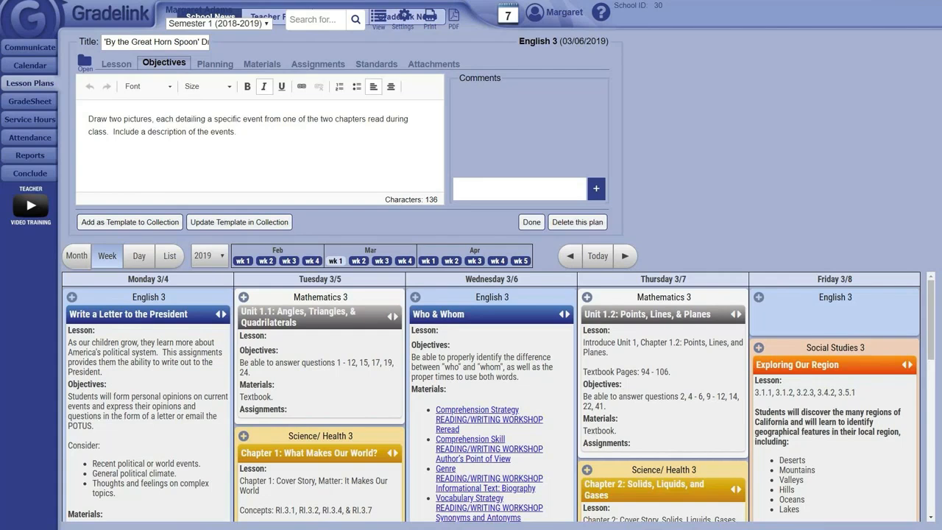
left_click(531, 222)
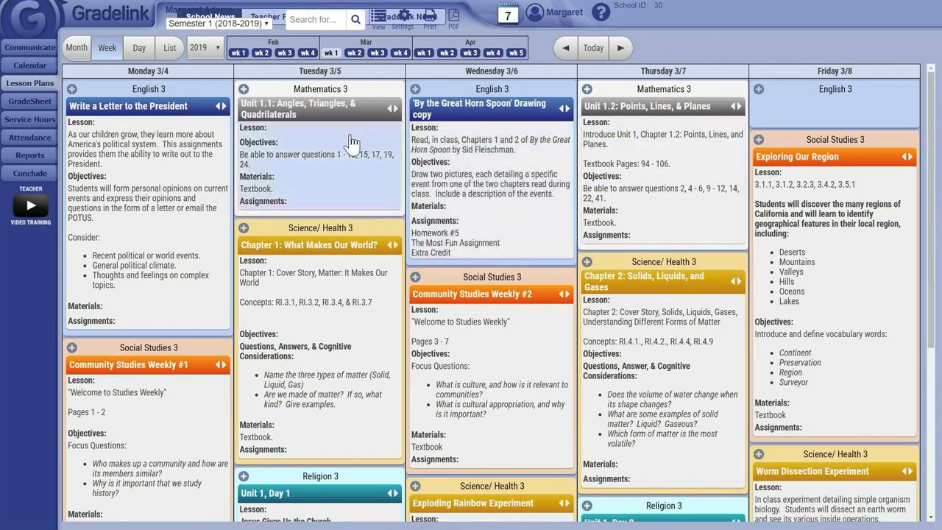
Step: Examine the copy, bump, extend and repeat options of Wednesday's 'By the Great Horn Spoon' Drawing copy lesson
left_click(566, 110)
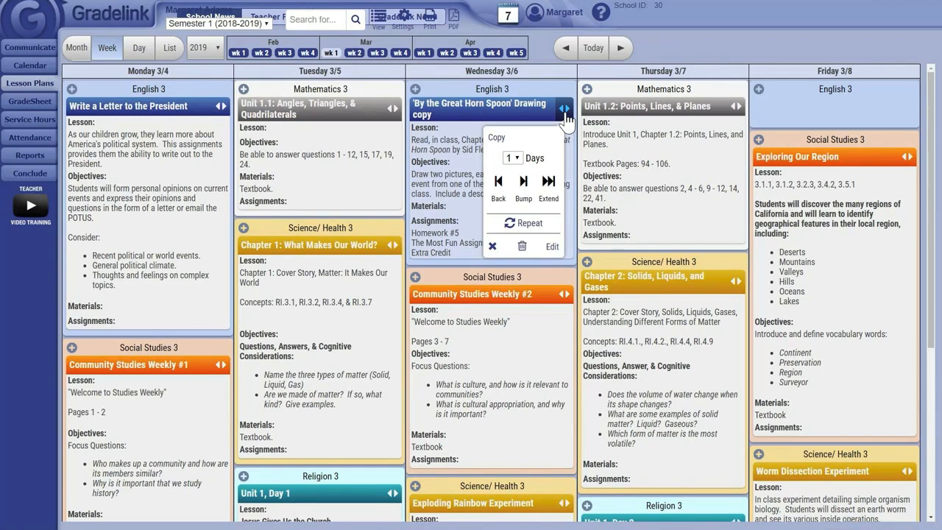
left_click(513, 158)
left_click(514, 246)
left_click(561, 110)
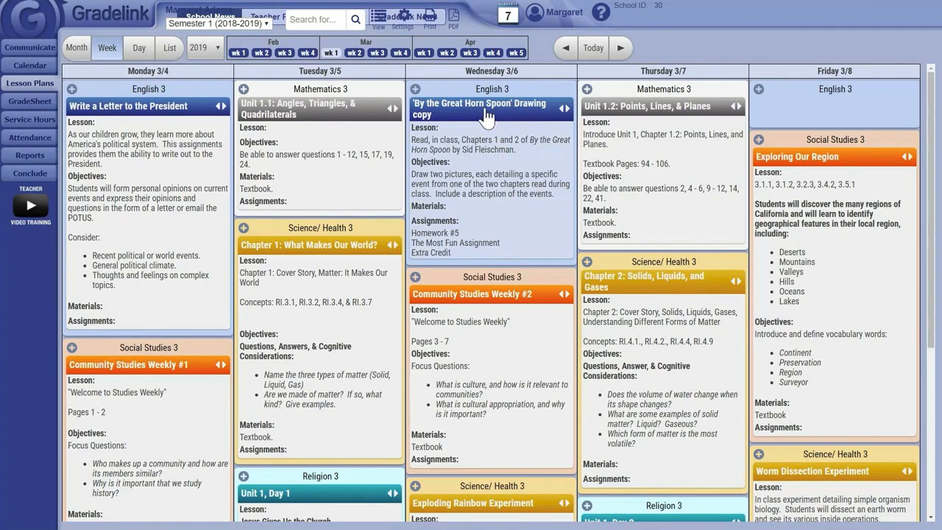
Step: Move the 'By the Great Horn Spoon' Drawing copy lesson to Friday 3/8 and back to Wednesday 3/6
left_click_drag(484, 111, 856, 116)
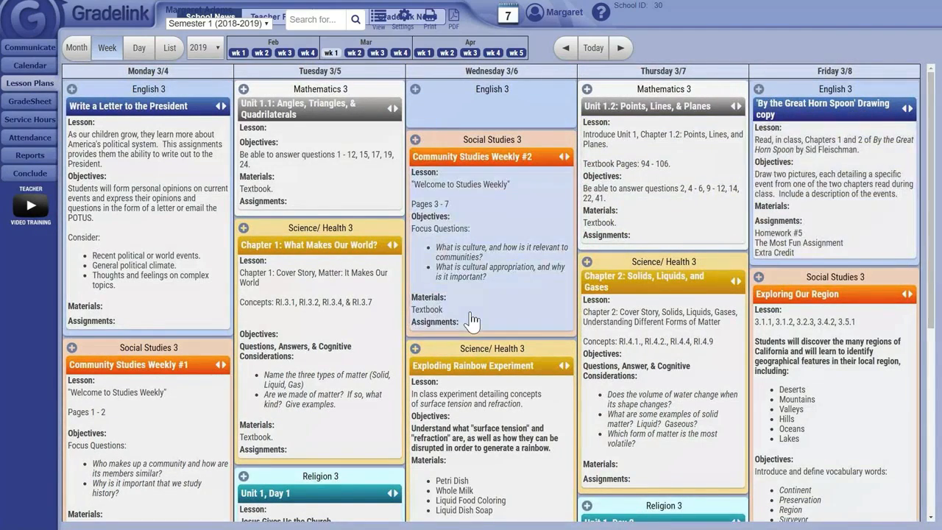
left_click_drag(802, 120, 503, 161)
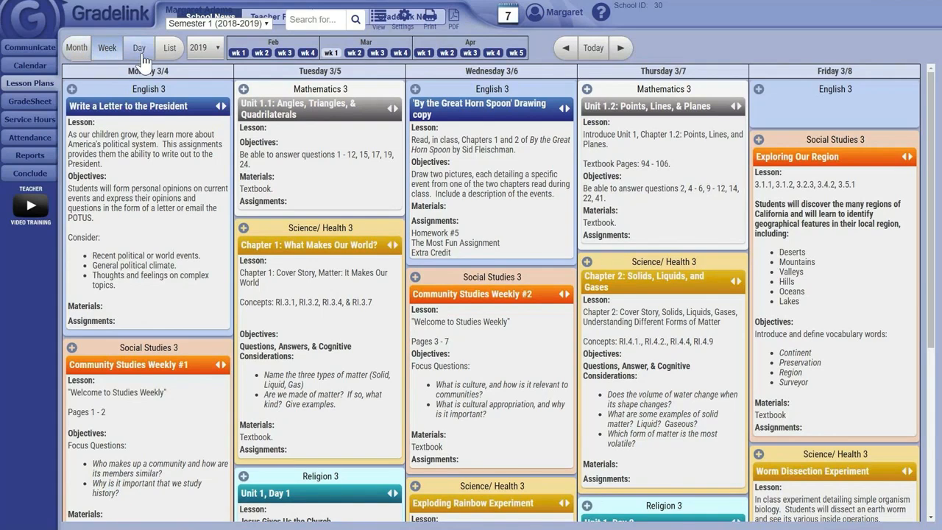
Step: View the lesson plans by month and return to the weekly view
left_click(76, 48)
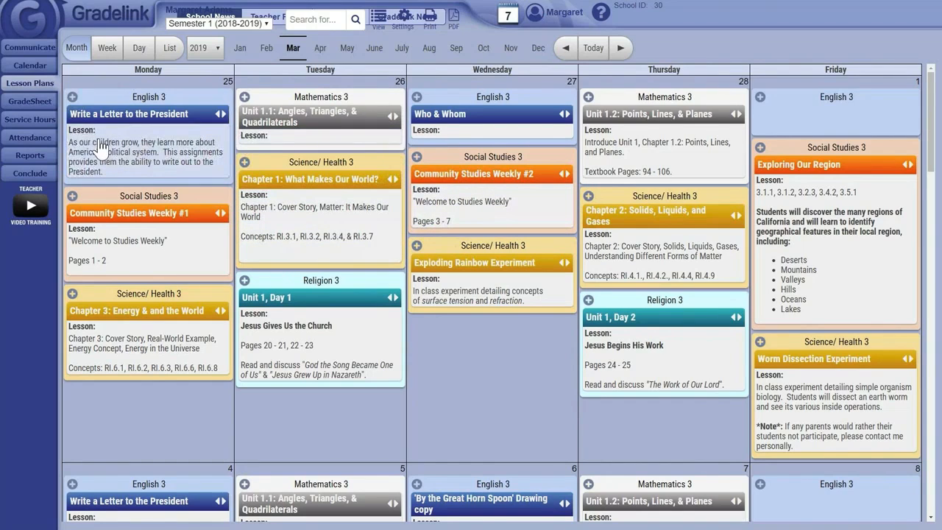
left_click(108, 49)
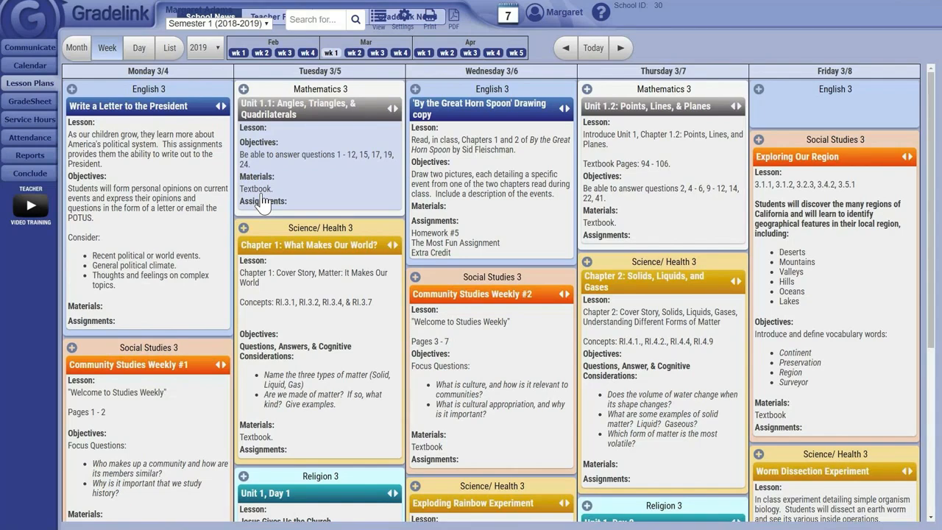
Step: View the English 3 class's gradesheet and its assignment types
left_click(37, 99)
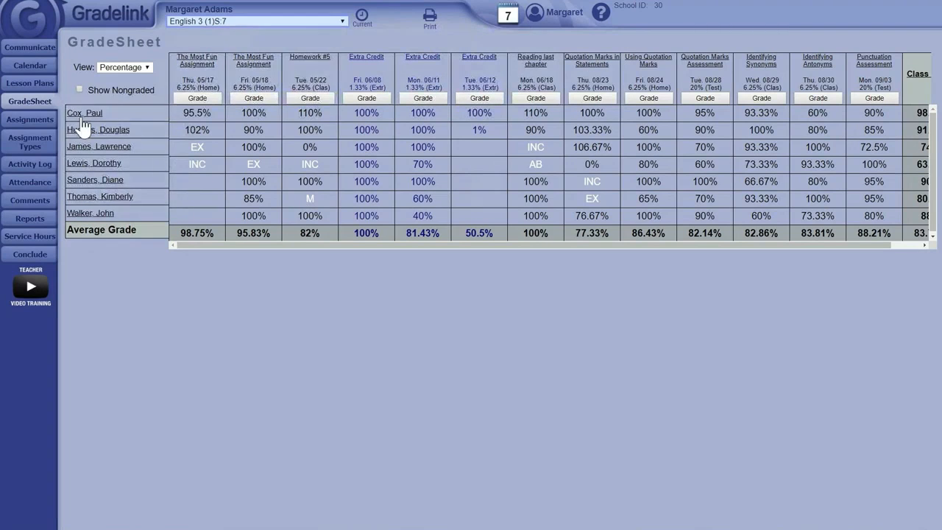
left_click(55, 144)
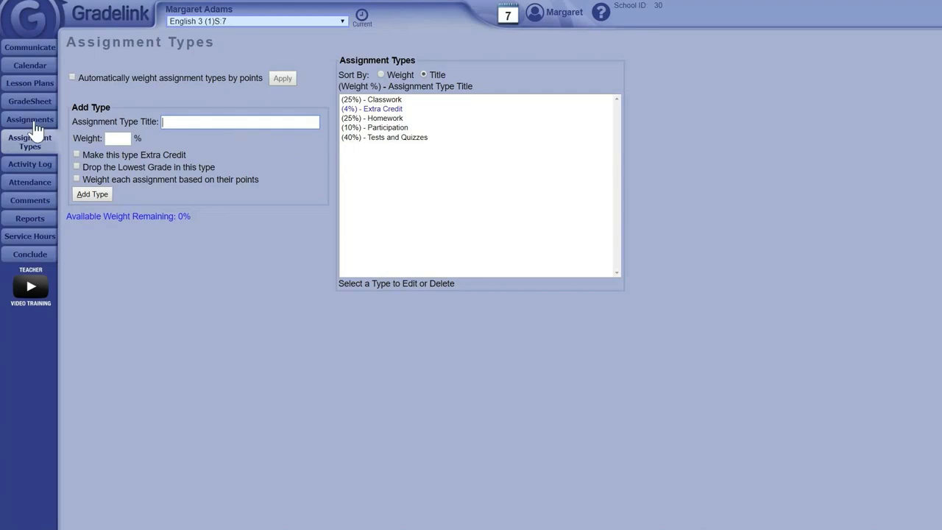
Step: Start a new English 3 assignment with a grading style of Points out of 50
left_click(30, 119)
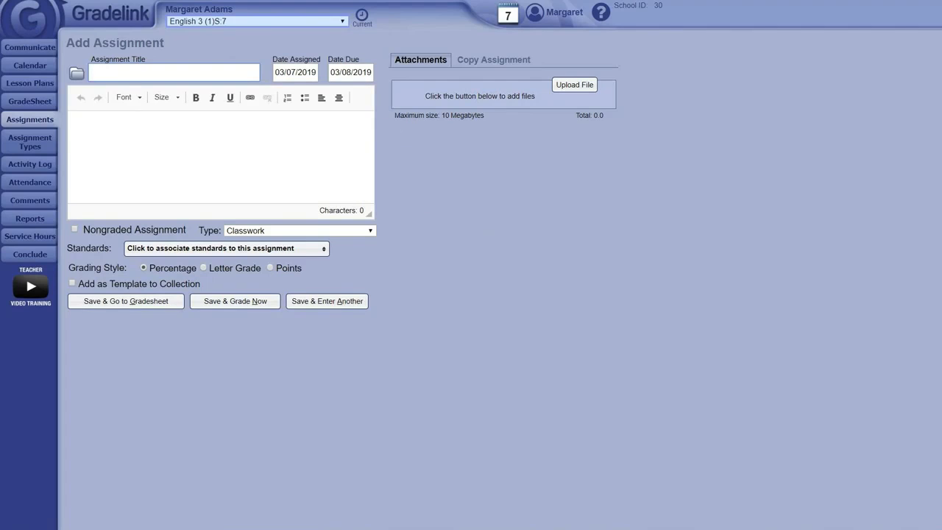
left_click(80, 129)
left_click(270, 270)
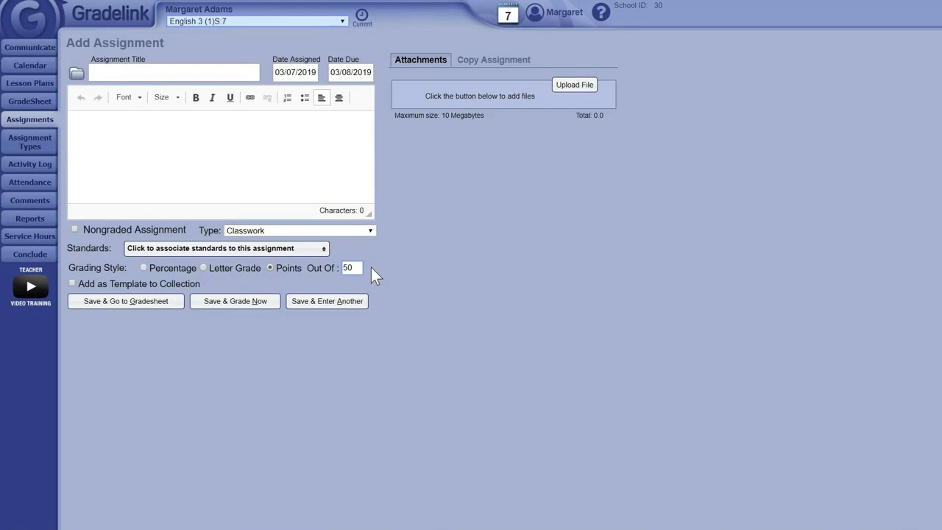
Step: Associate standards 3.RL.1, 3.RL.4 and 3.RL.6 with the assignment, clear all three, and close the standards list
left_click(327, 252)
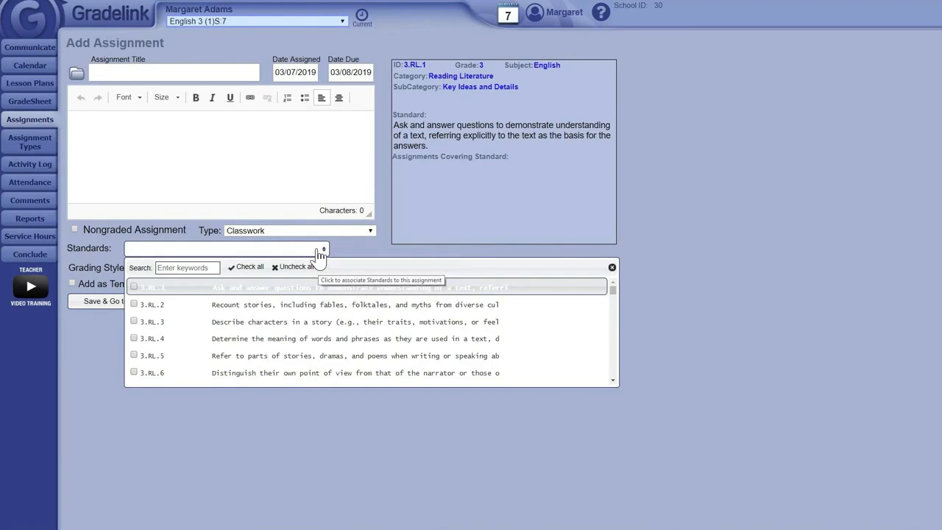
left_click(288, 286)
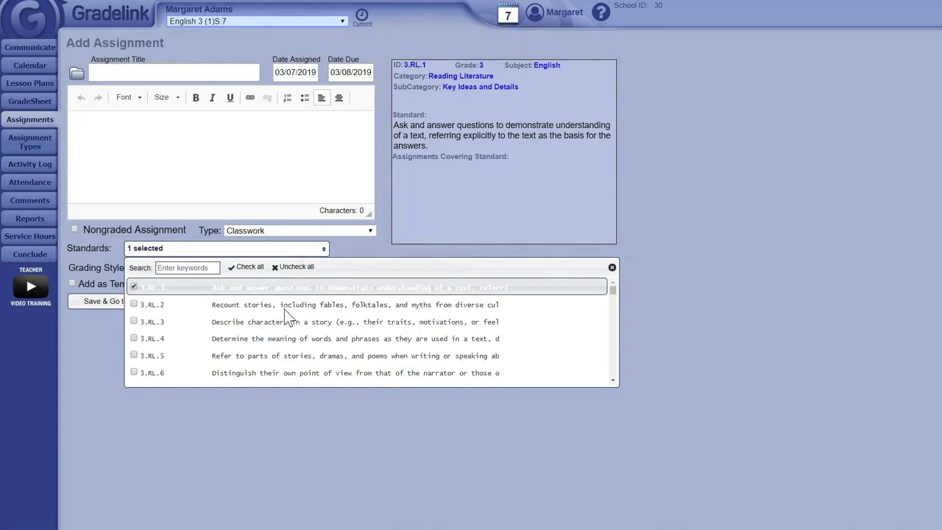
left_click(279, 337)
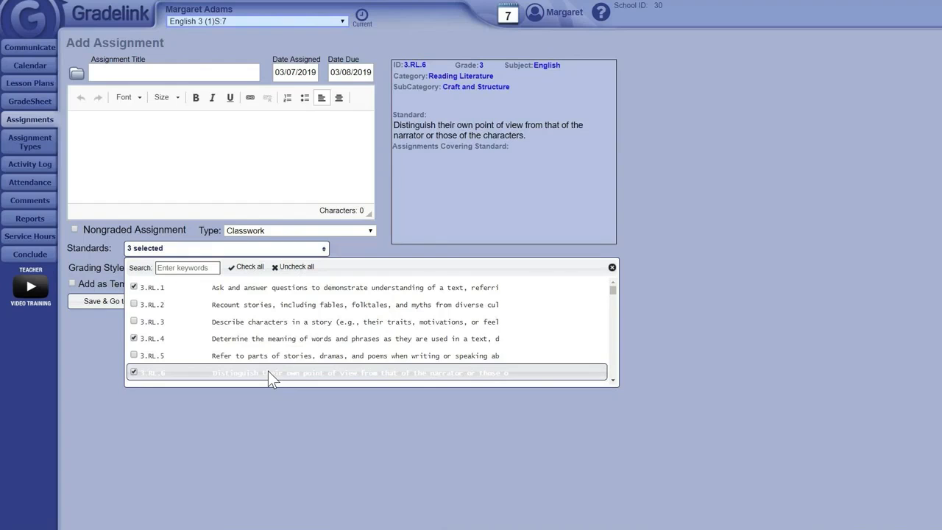
left_click(267, 371)
left_click(264, 340)
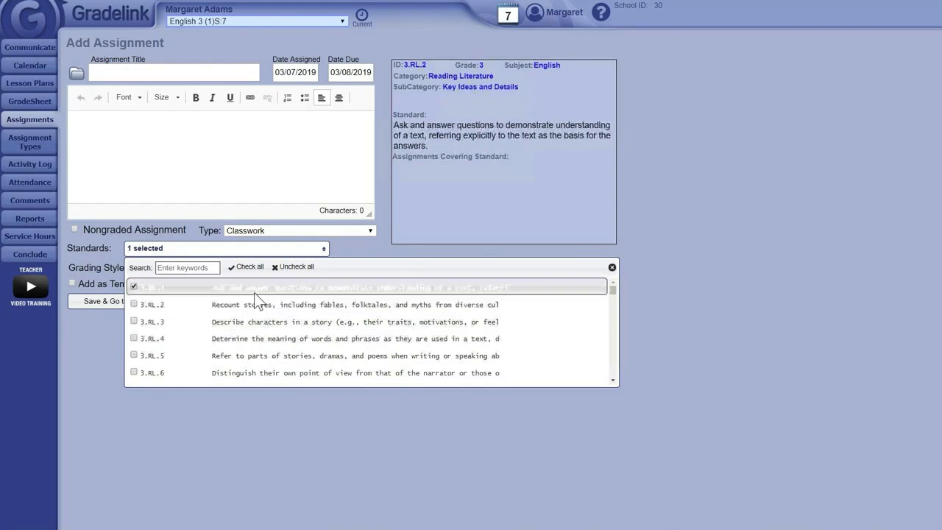
left_click(254, 290)
left_click(389, 251)
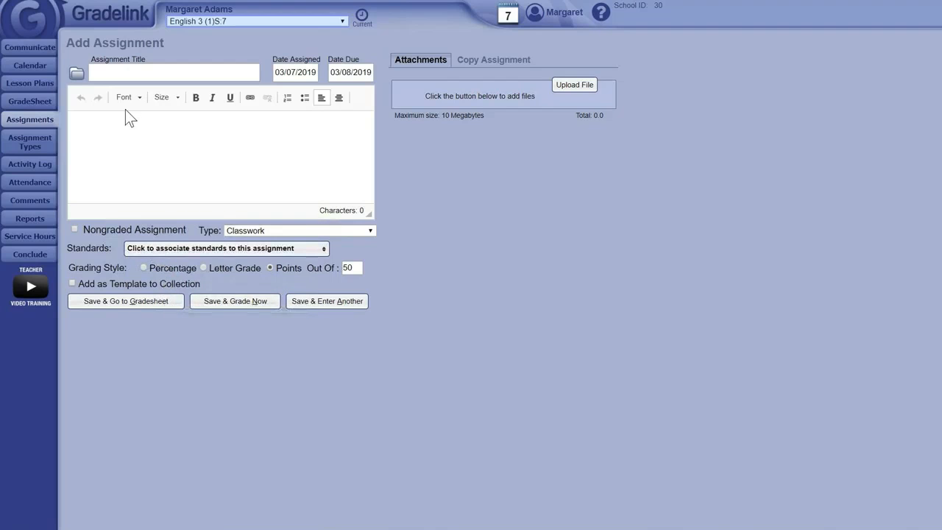
Step: Load the 'this is the homework.' template from the Assignment Collection, and leave the assignment unsaved to return to the gradesheet
left_click(77, 75)
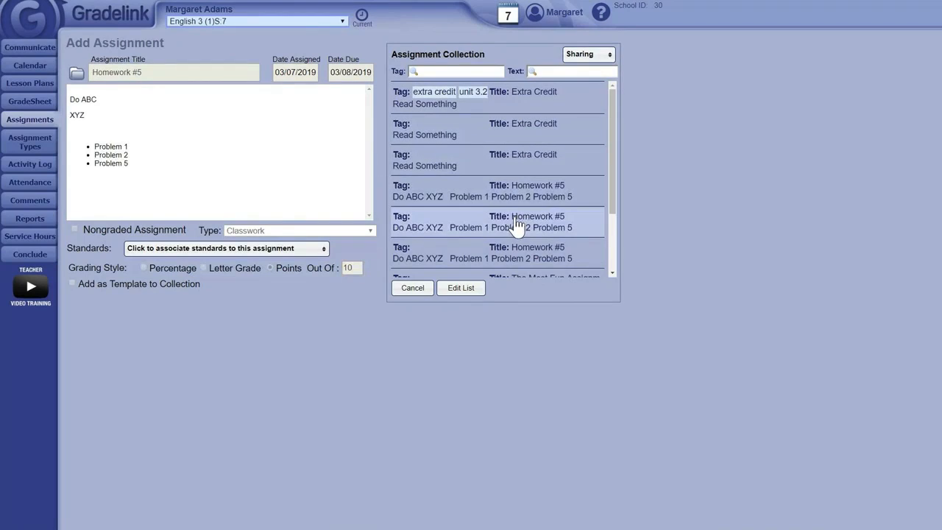
scroll(515, 250, "down", 3)
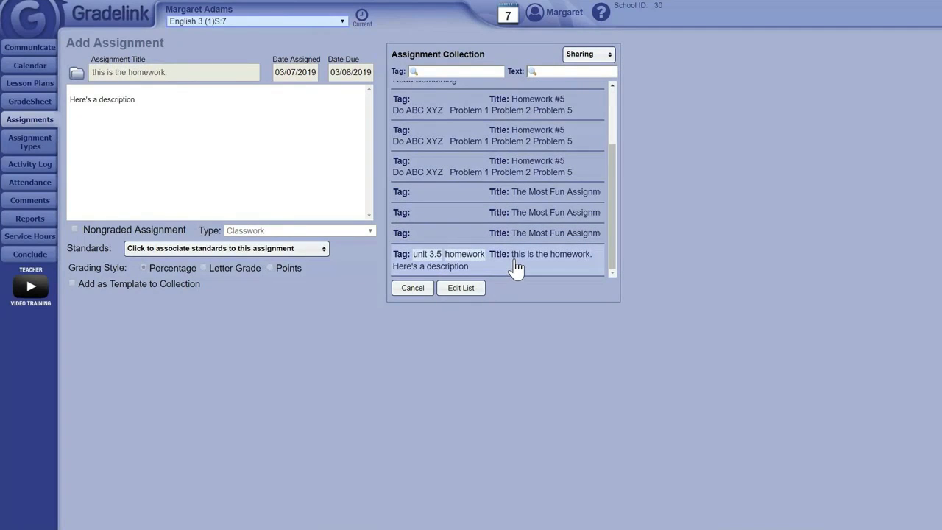
left_click(517, 266)
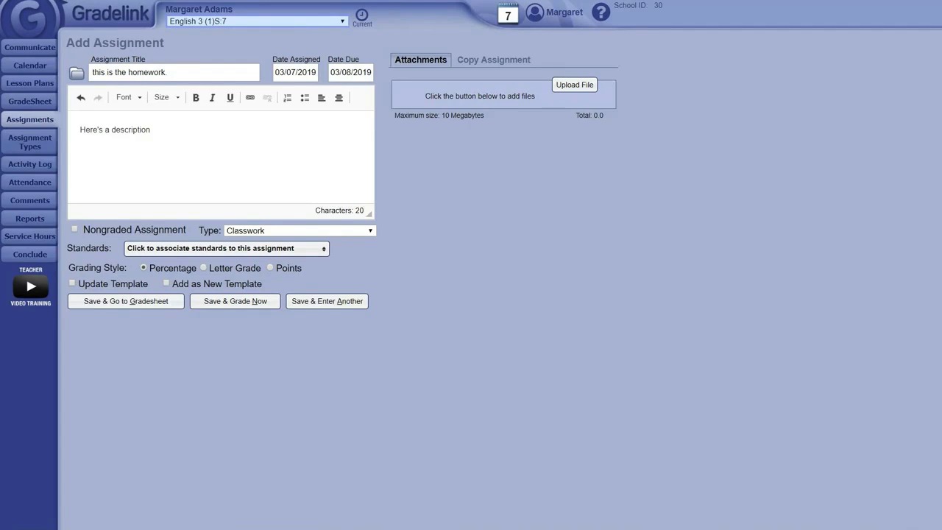
left_click(37, 101)
left_click(524, 91)
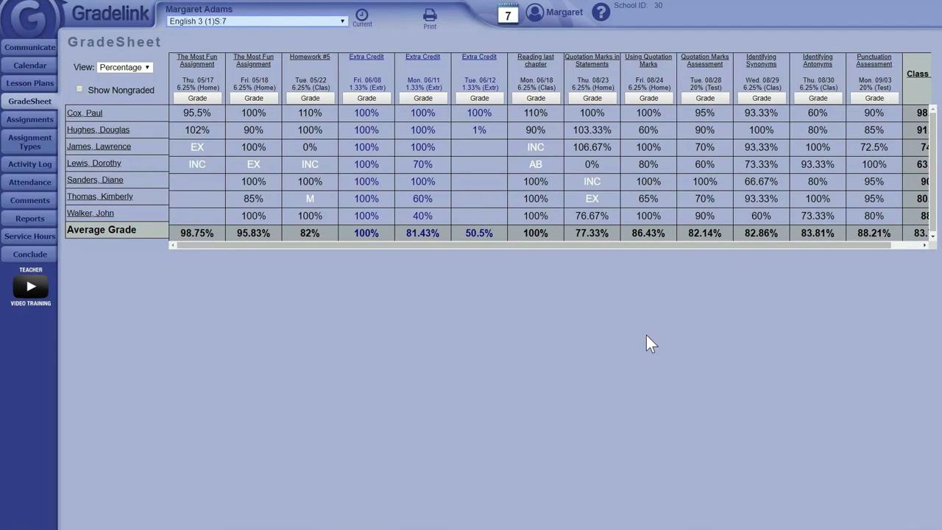
Step: Open the Punctuation Assessment for grading and give every student a score of 40
left_click(876, 98)
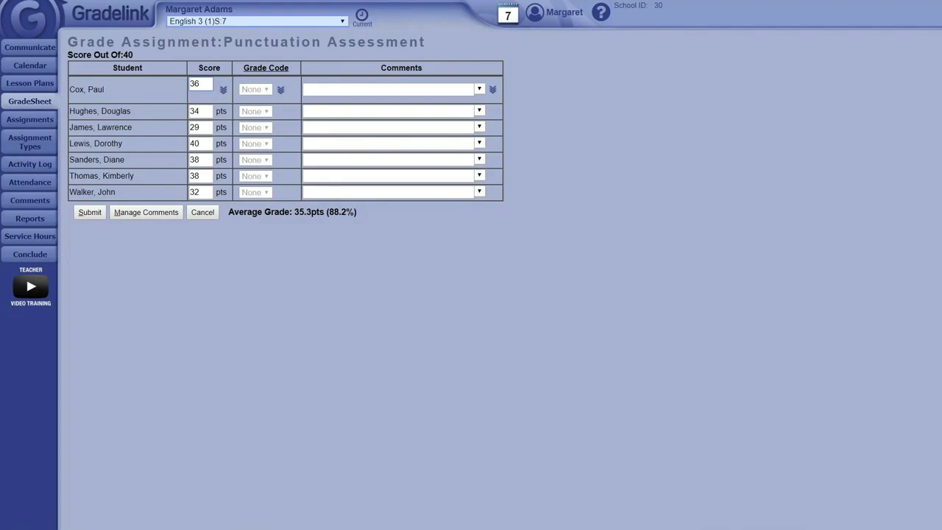
key("ctrl+a")
left_click_drag(134, 56, 118, 56)
left_click_drag(204, 84, 190, 84)
type("0")
double_click(192, 84)
left_click(223, 90)
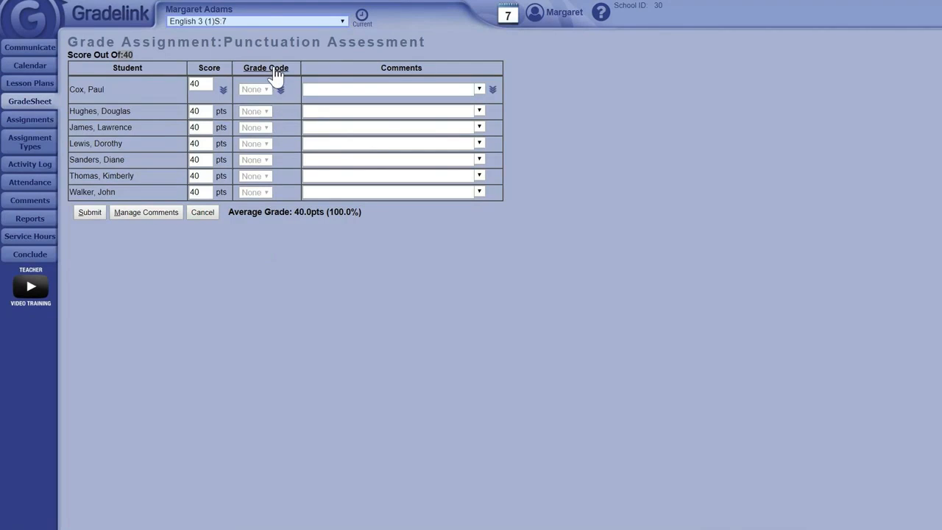
Step: Examine the grade code options and the explanation of each code's percentage value, and close the explanation
left_click(260, 114)
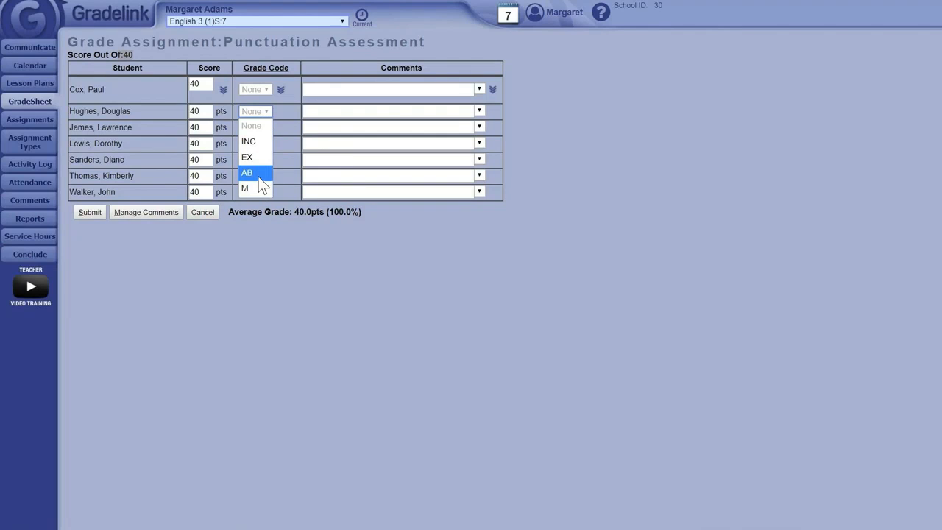
left_click(269, 76)
left_click(269, 77)
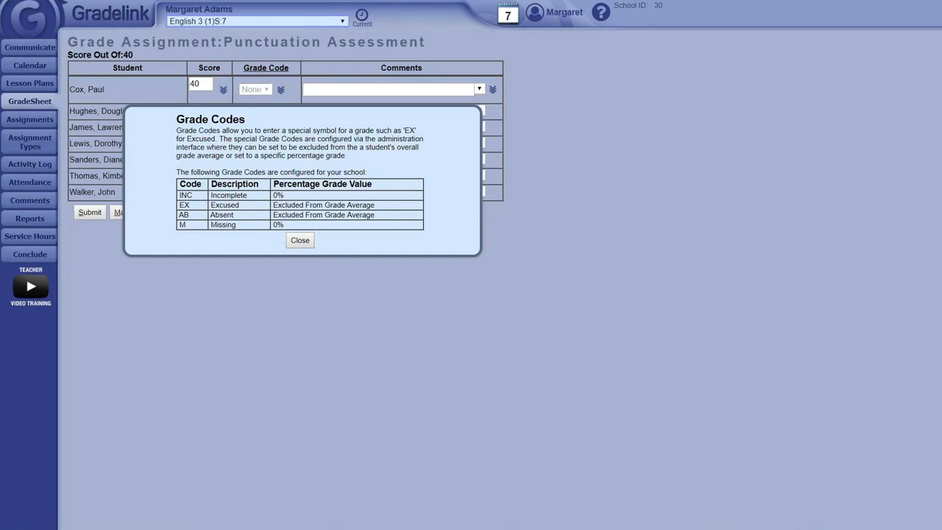
left_click(299, 241)
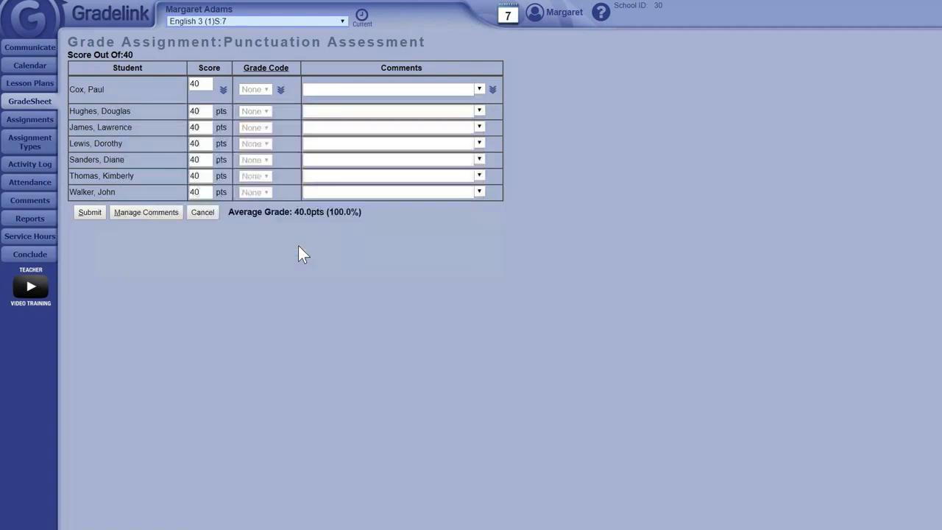
Step: Comment 'Excellent work!' for all students, and change the fifth student's comment to 'Ask questions if you need help on the material.'
left_click(389, 89)
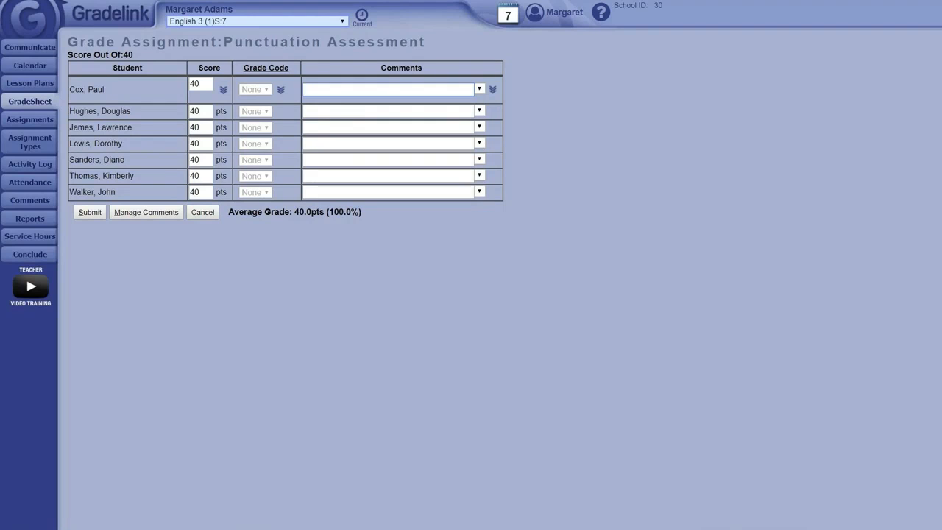
type("Excellent work!")
left_click(492, 89)
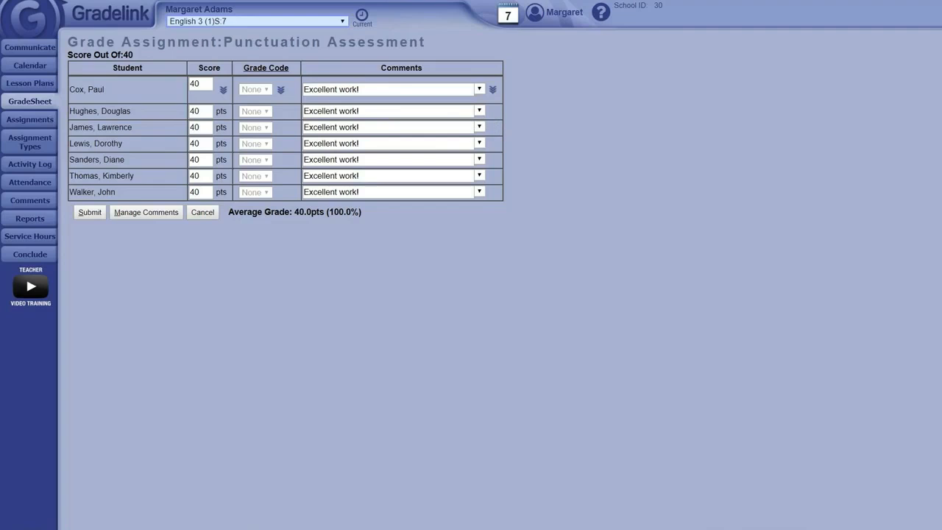
left_click(479, 160)
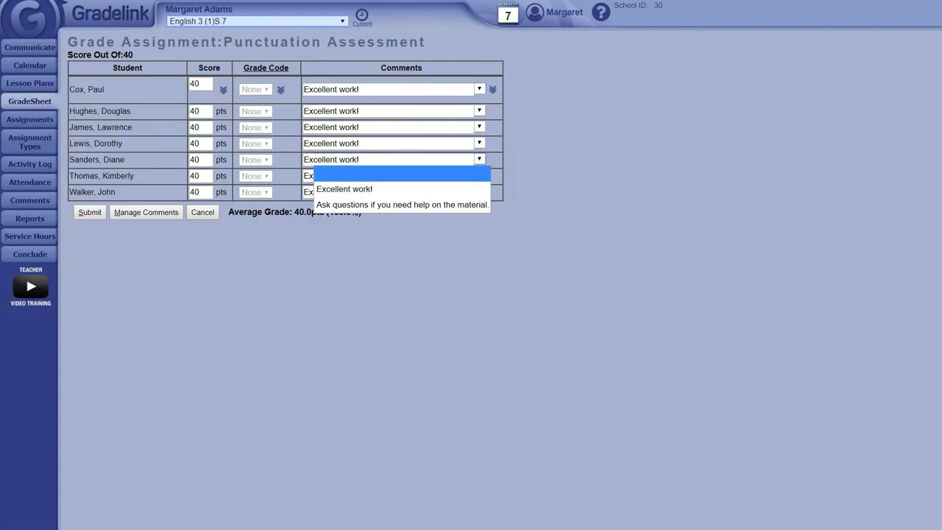
left_click(461, 205)
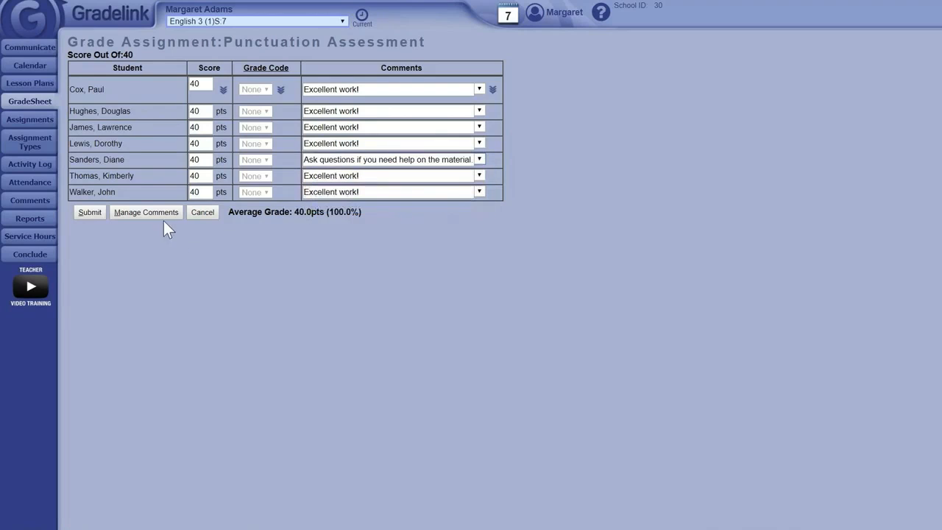
Step: Discard the unsaved grades and comments, and return to the gradesheet after viewing the list of reusable assignment comments
left_click(204, 214)
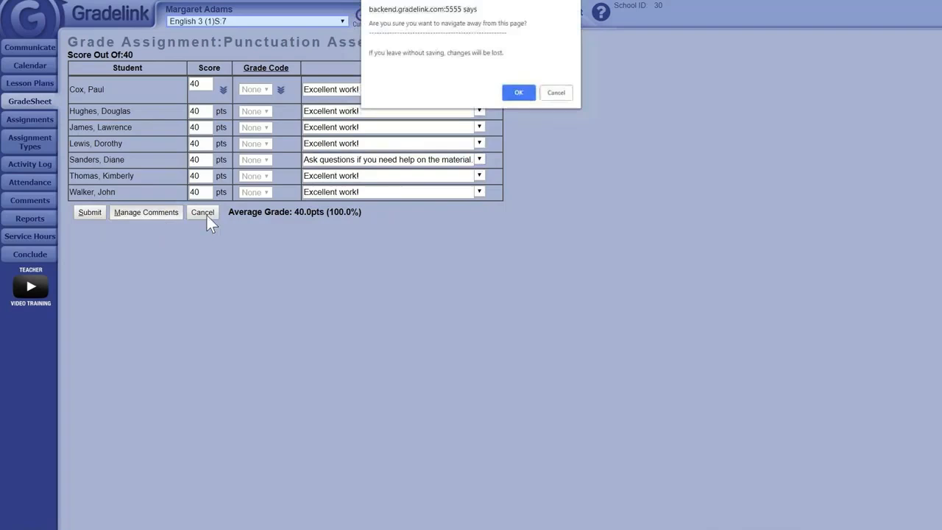
left_click(508, 96)
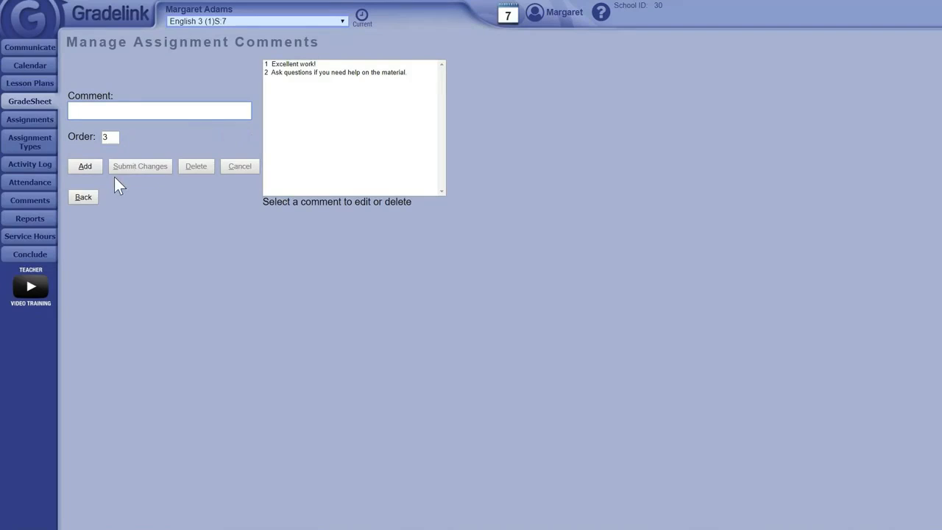
left_click(84, 197)
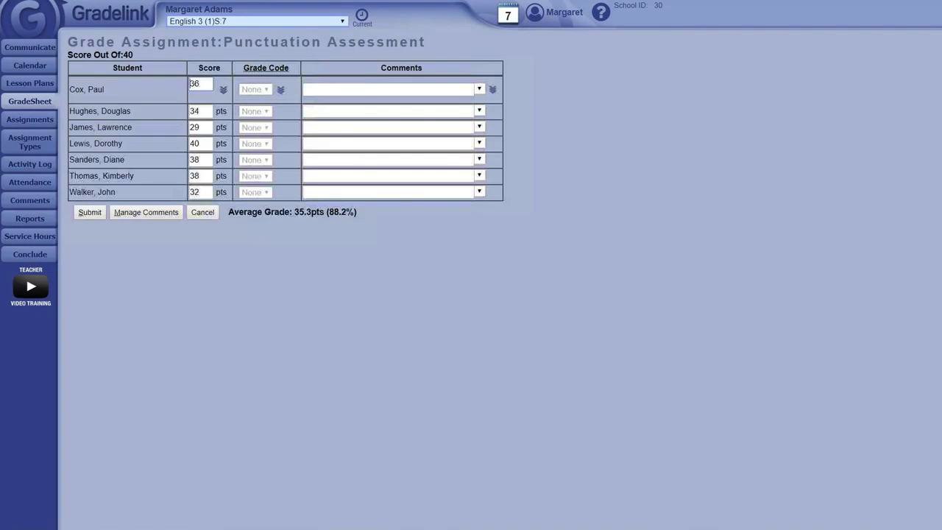
left_click(205, 213)
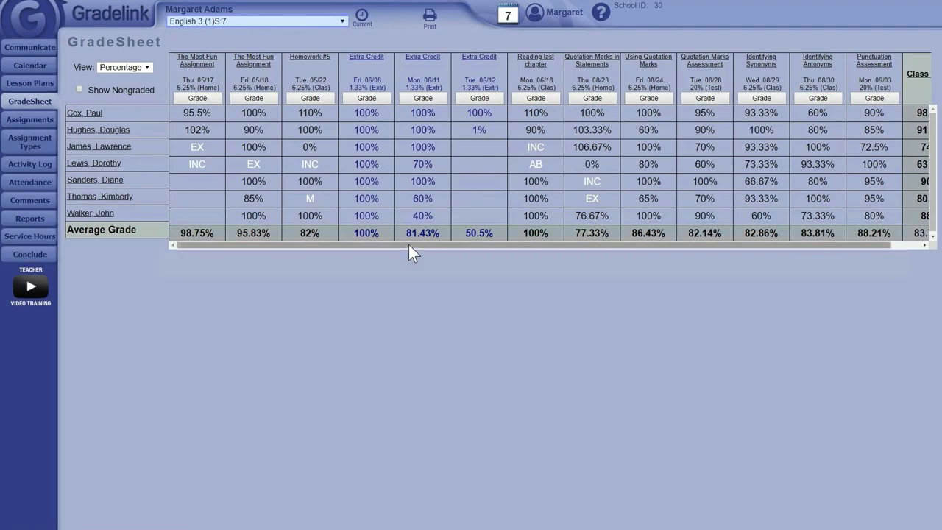
left_click_drag(434, 252, 486, 254)
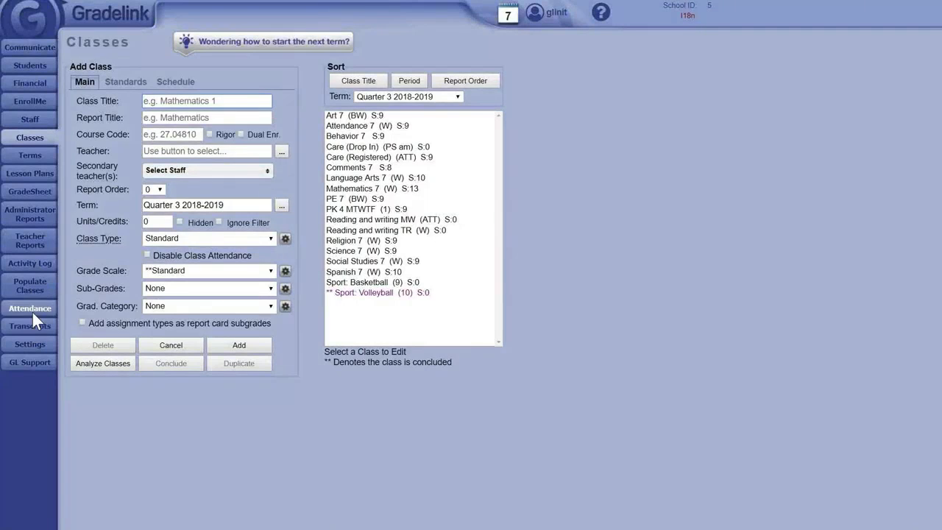
Step: Open the school attendance of the Attendance 7 class for 03/07/2019
left_click(32, 311)
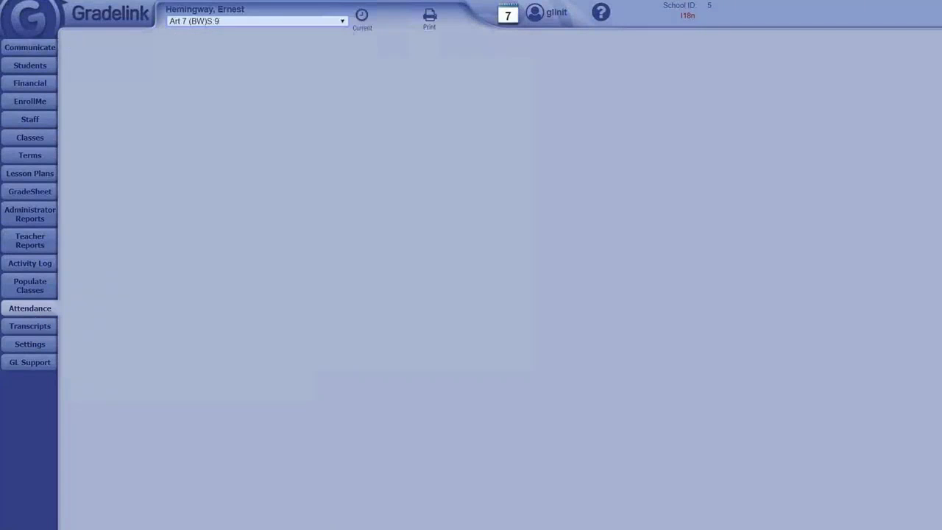
left_click(225, 21)
left_click(221, 49)
left_click(307, 131)
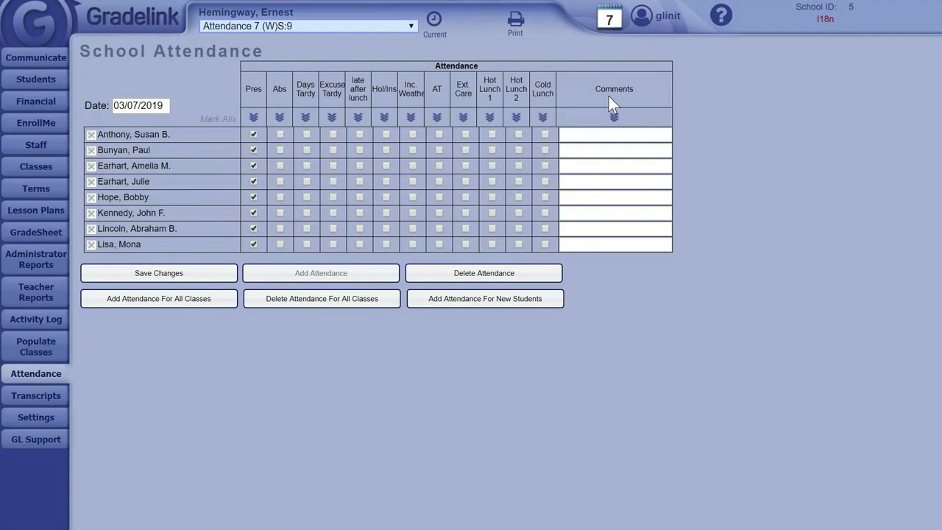
Step: Mark Hot Lunch 1 for the first and third students, Hot Lunch 2 for the fourth, and Cold Lunch for the seventh
left_click(492, 135)
left_click(491, 166)
left_click(518, 182)
left_click(545, 229)
left_click(487, 165)
left_click(517, 181)
left_click(491, 166)
left_click(492, 167)
Step: Mark the first, fourth and sixth students as Days Tardy, and save the attendance changes
left_click(306, 134)
left_click(306, 181)
left_click(306, 212)
left_click(209, 272)
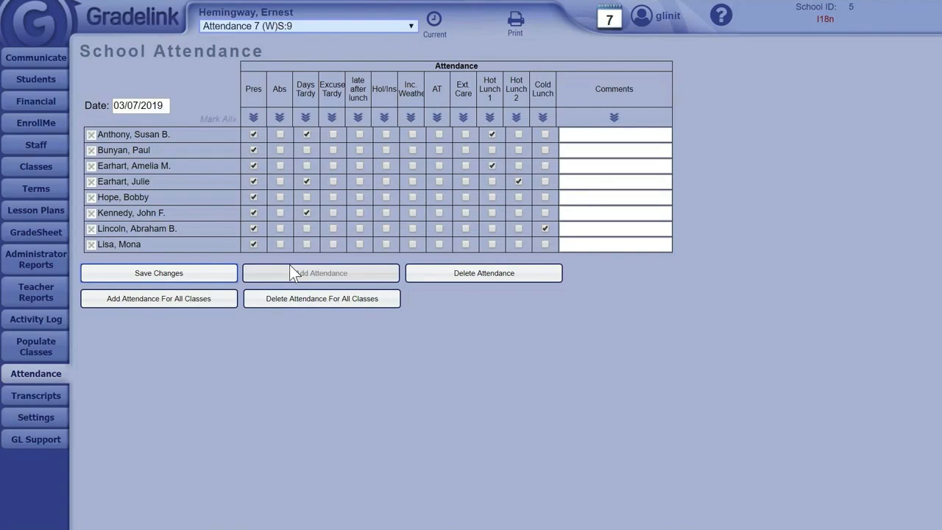
Step: Open the administrator reports at a smaller page zoom
left_click(37, 257)
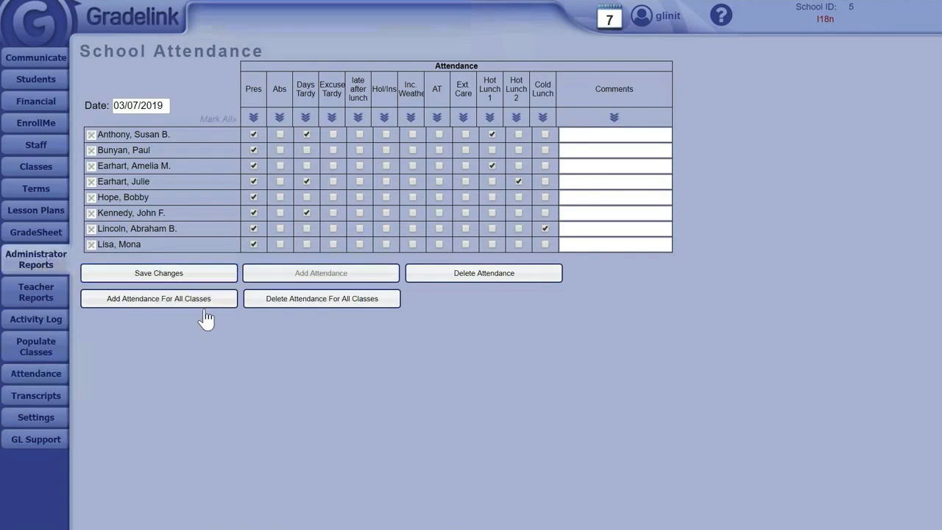
key("ctrl+minus")
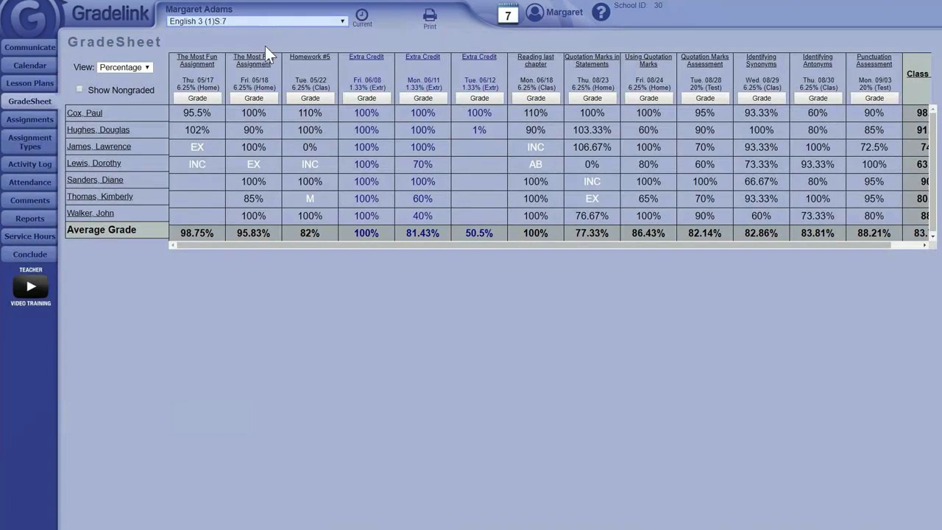
Step: Try to conclude the English 3 class, and cancel at the confirmation about ungraded assignments
left_click(47, 260)
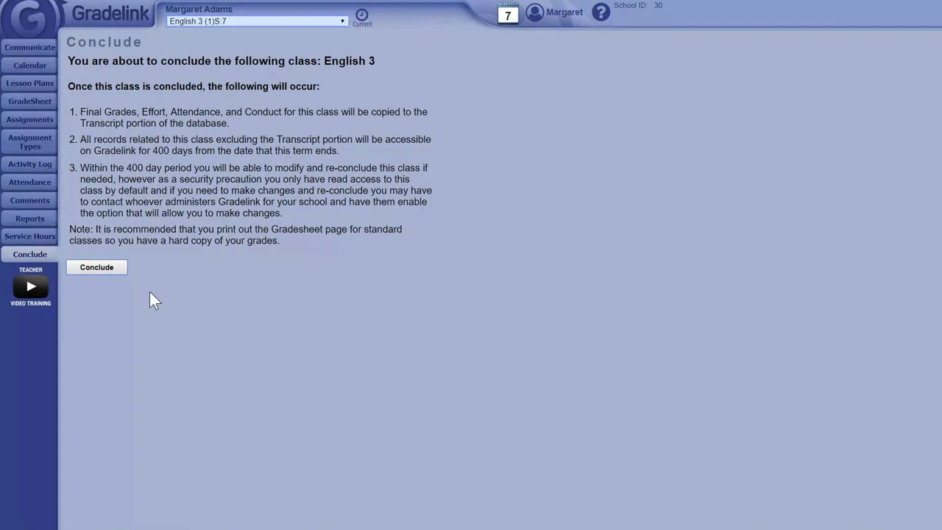
left_click(118, 272)
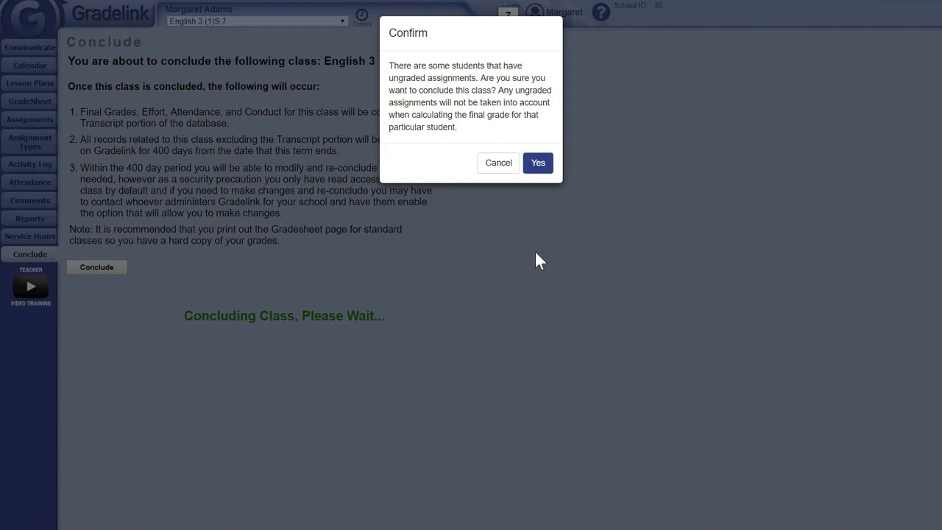
left_click(499, 163)
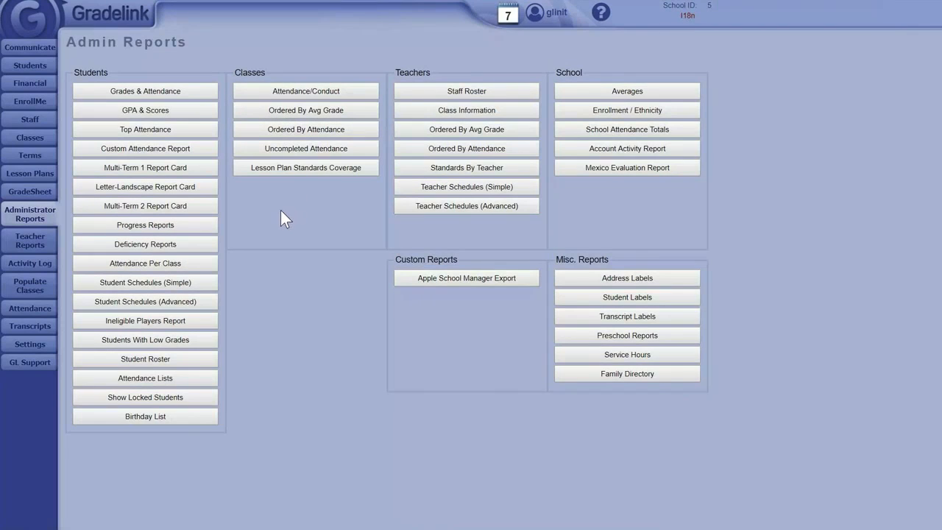
Step: Open the Multi-Term 1 Report Card setup and check its available display modes
left_click(181, 169)
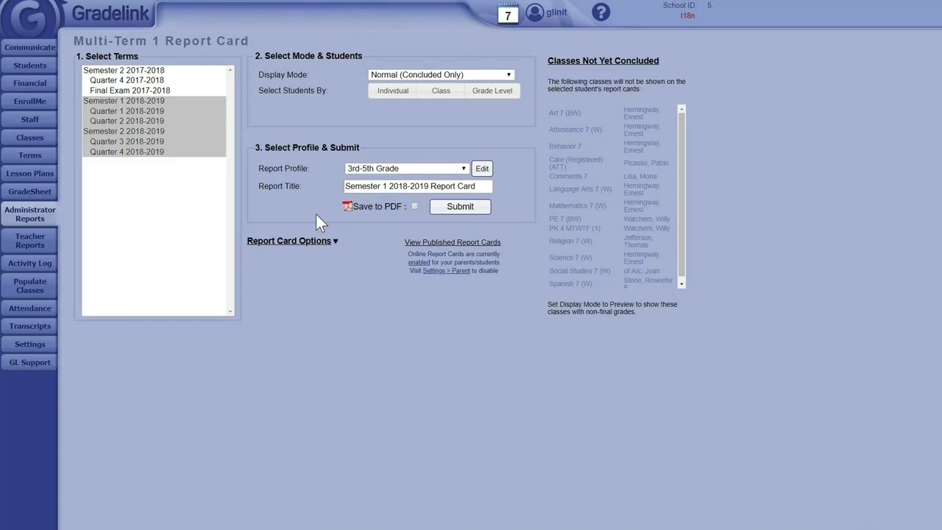
left_click(382, 76)
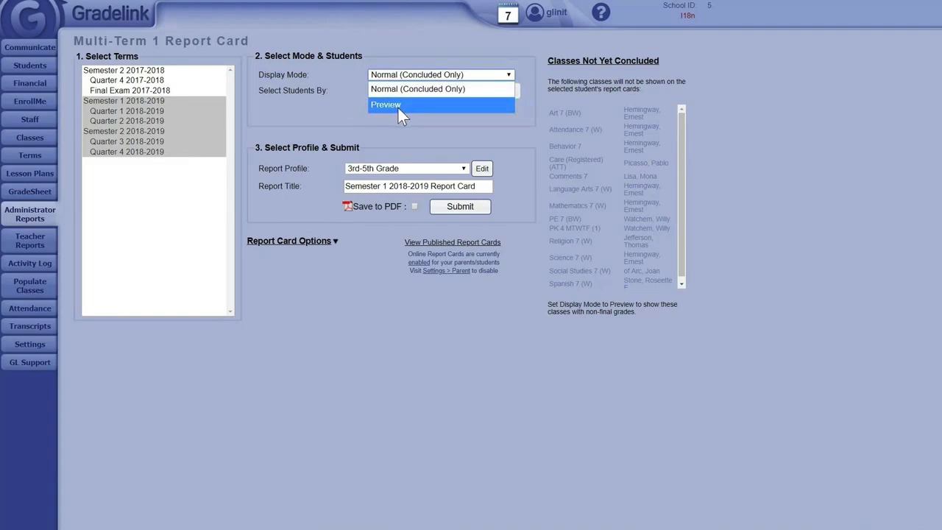
left_click(332, 115)
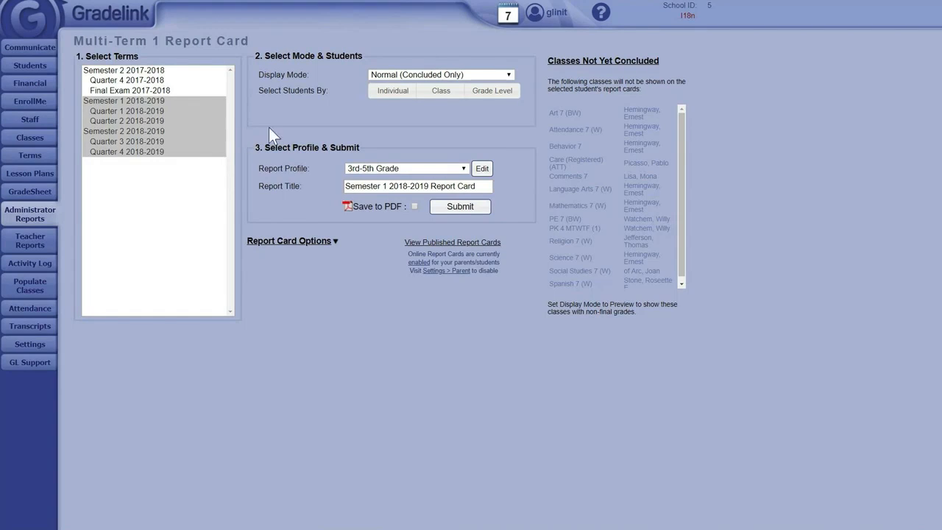
Step: Review the options for choosing report card students by individual, class and grade level
left_click(392, 90)
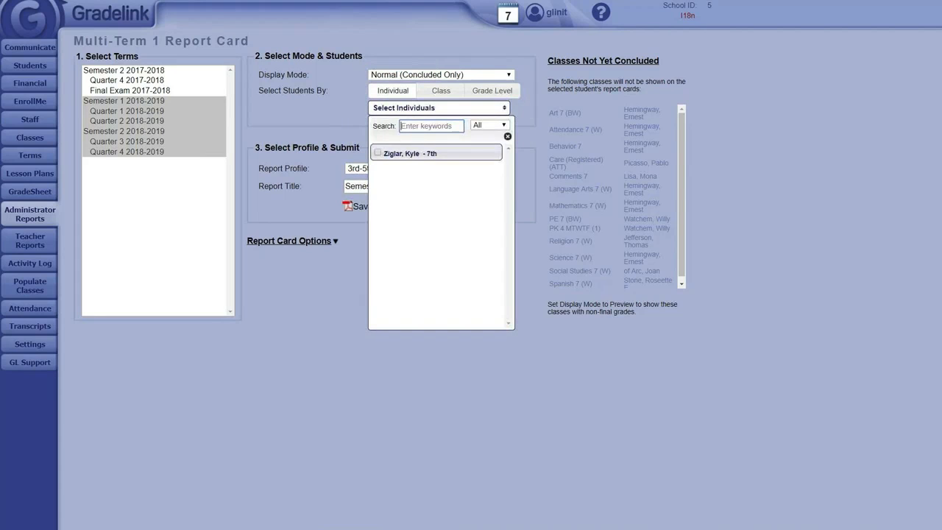
left_click(429, 93)
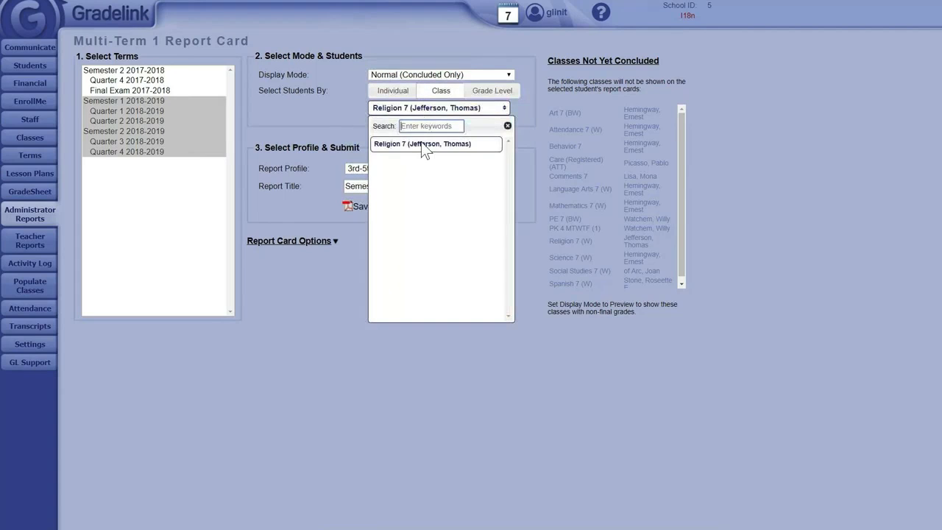
left_click(477, 97)
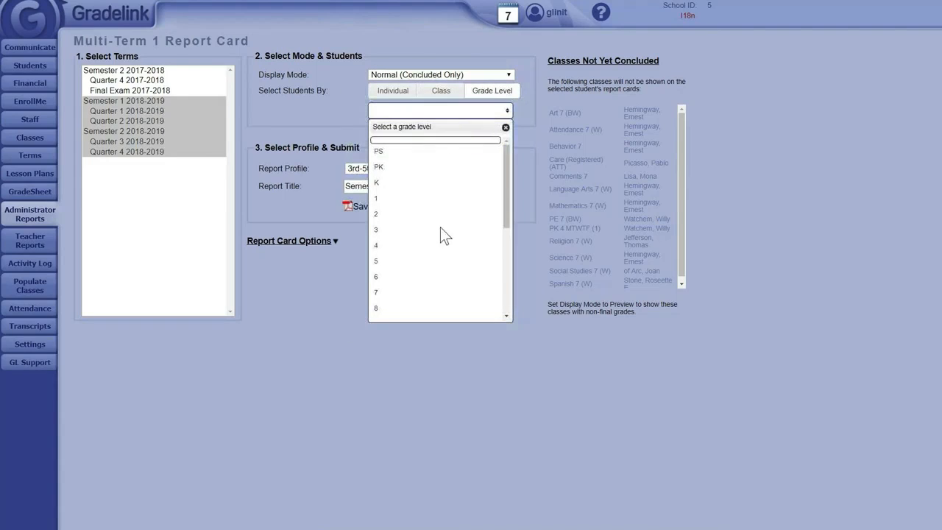
left_click(317, 118)
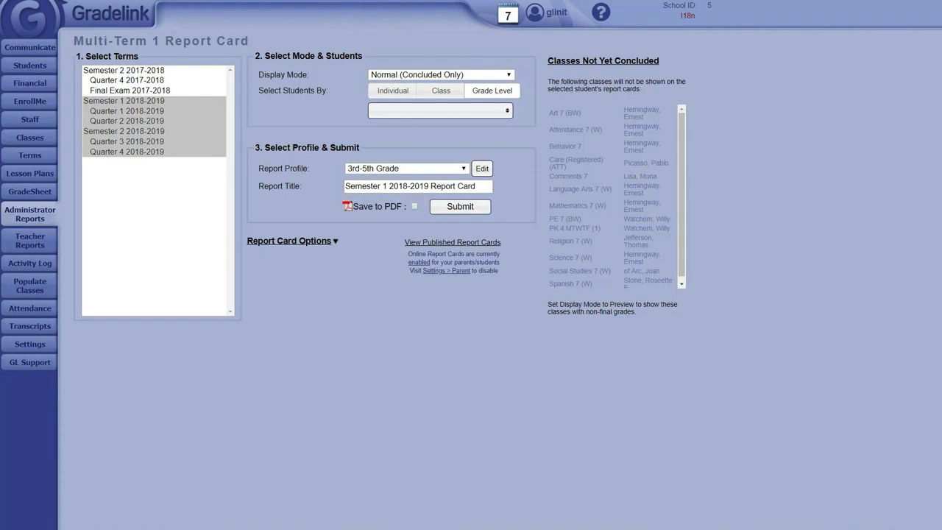
Step: Review the available report profiles and the report card options of the 3rd-5th Grade profile
left_click(371, 169)
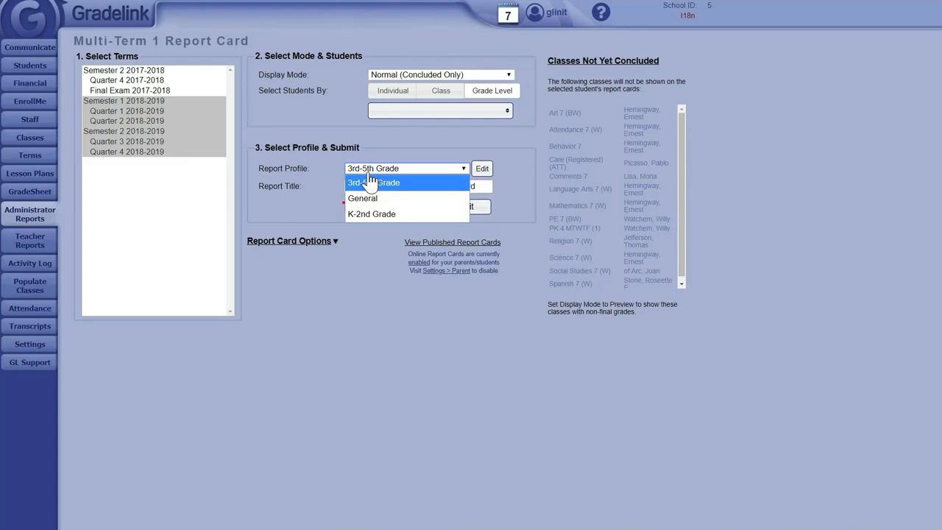
left_click(371, 183)
left_click(304, 241)
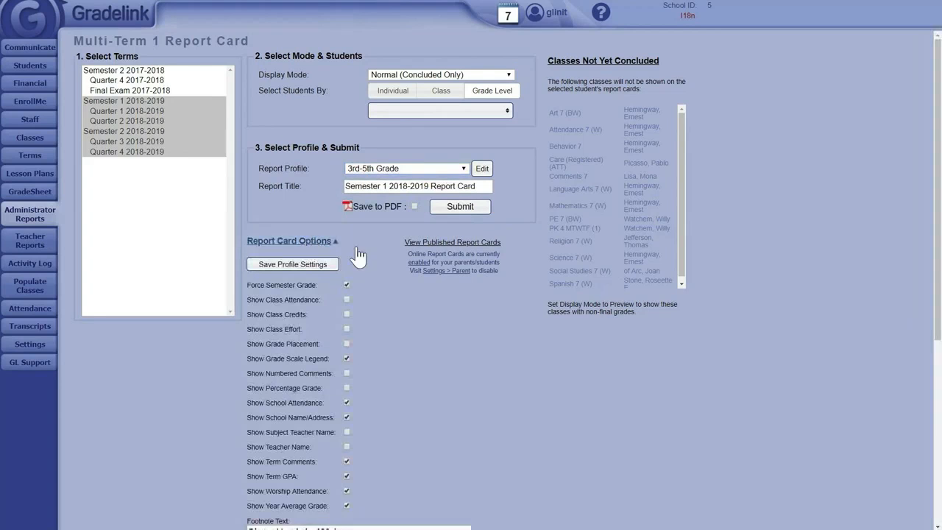
scroll(357, 254, "down", 3)
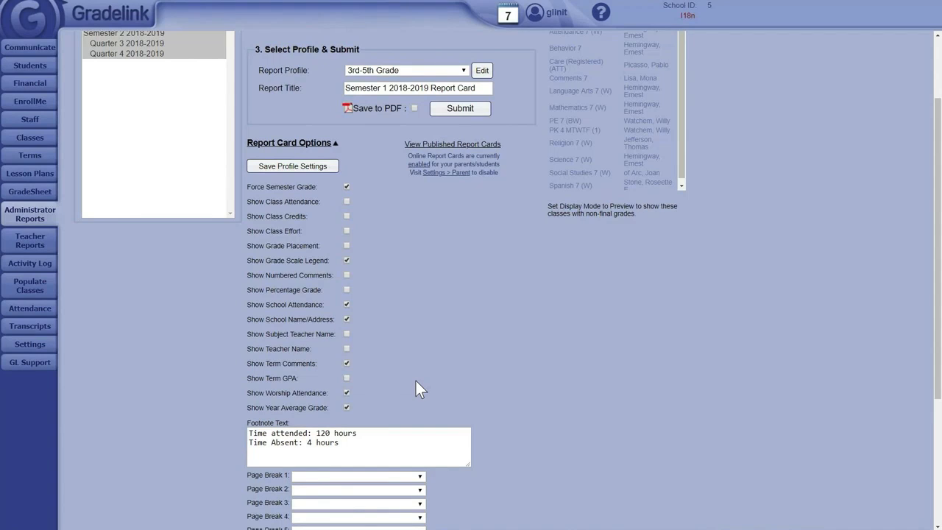
left_click(378, 71)
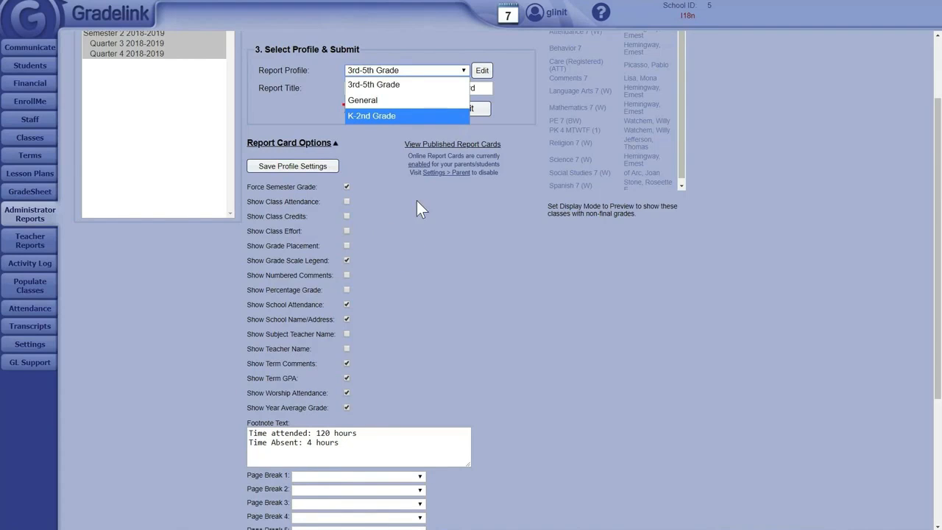
scroll(404, 136, "up", 2)
scroll(404, 140, "down", 1)
scroll(407, 173, "up", 1)
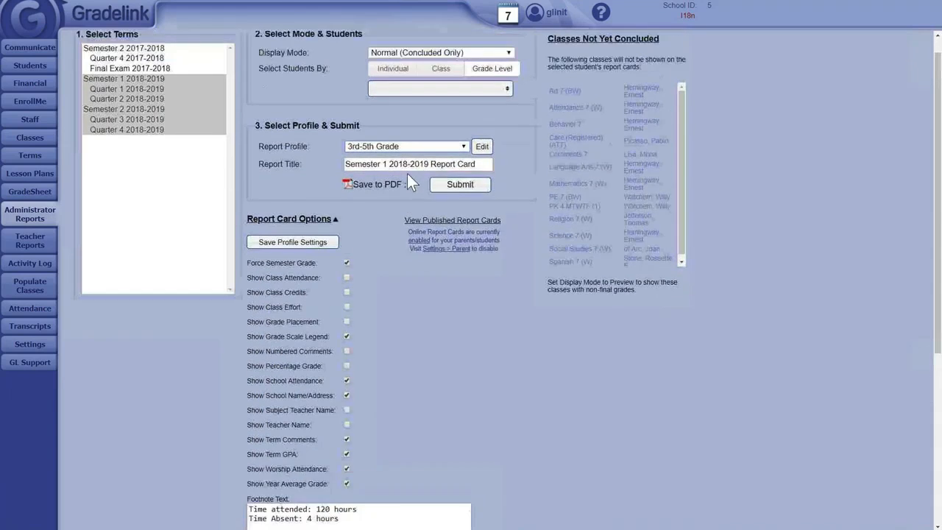
left_click(448, 322)
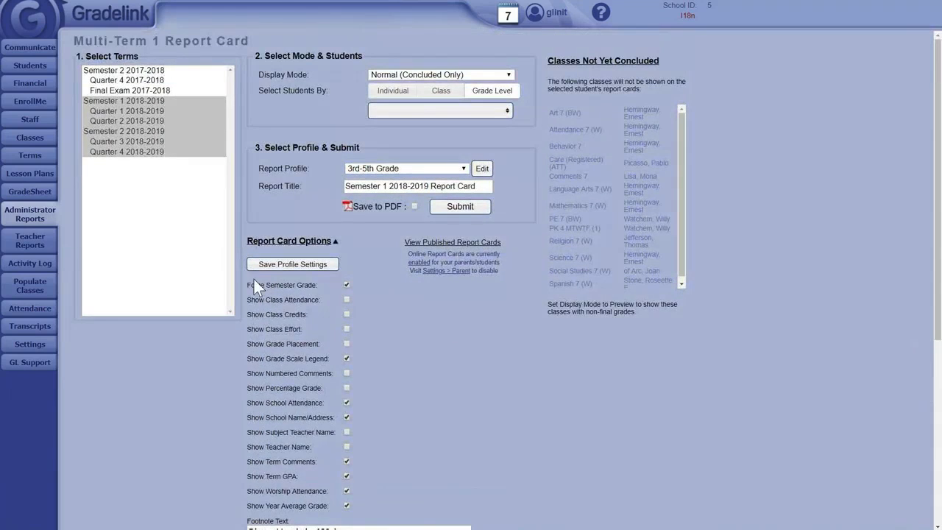
Step: Open report card management in the school settings and preview the Multi-Term 1 Report Card sample
left_click(37, 346)
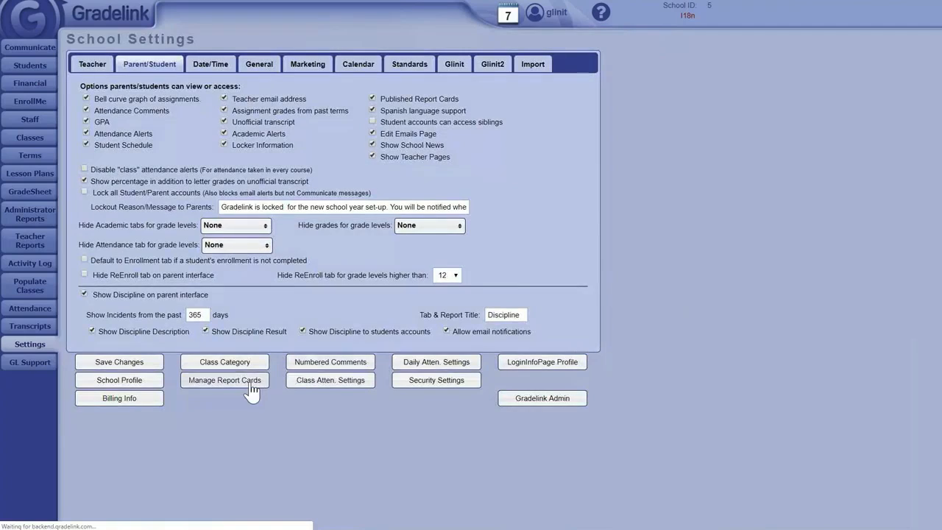
left_click(252, 382)
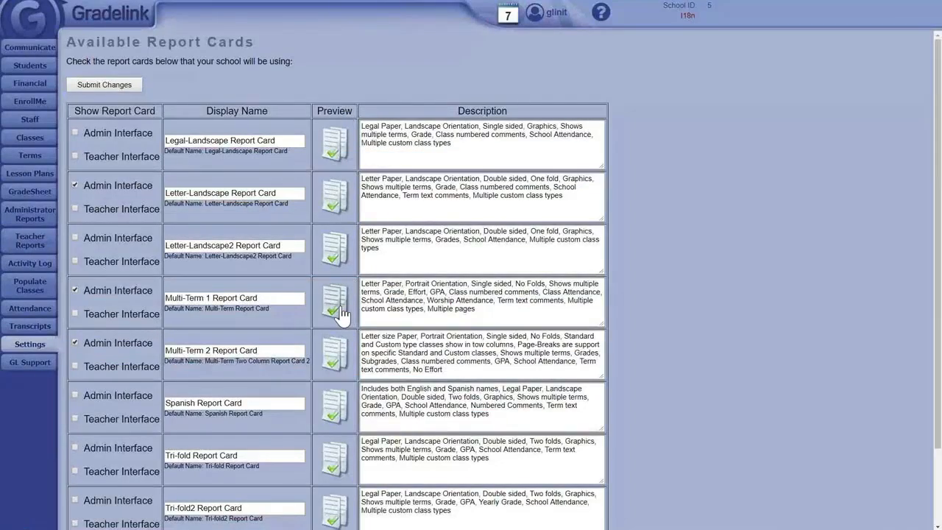
left_click(330, 293)
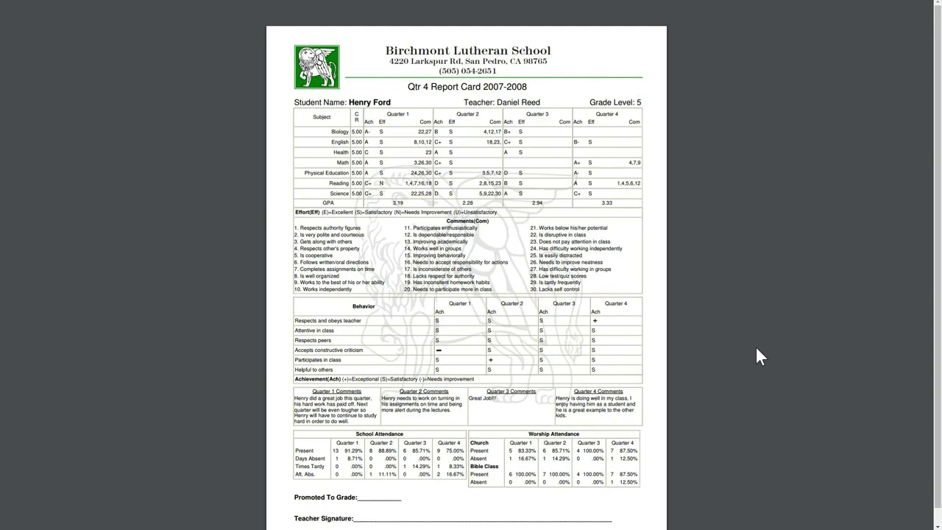
Step: Examine the sample Letter-Landscape report card at a larger zoom, including the skills listed under History
scroll(755, 348, "down", 1)
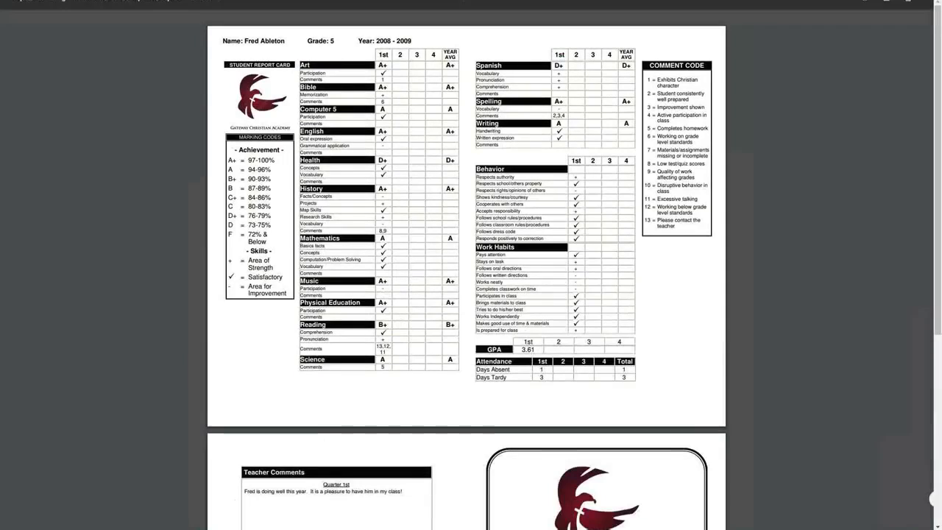
left_click(905, 476)
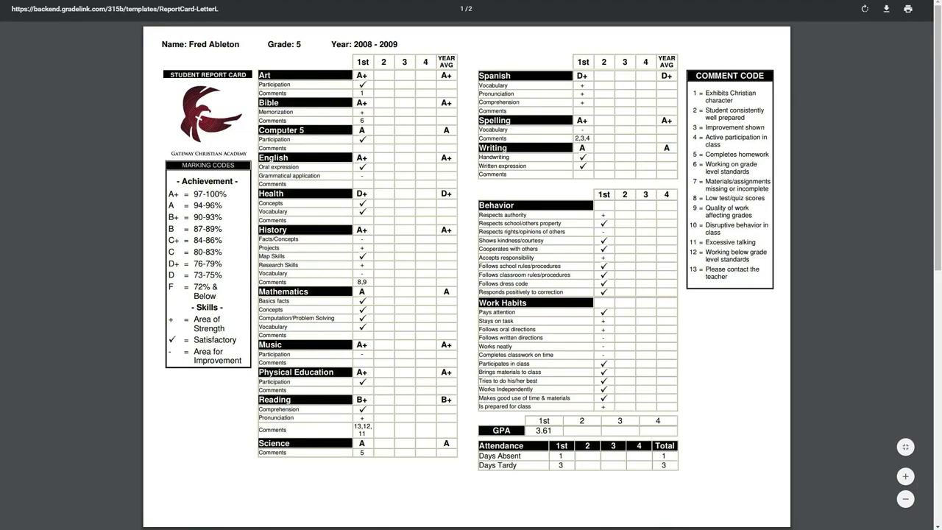
double_click(286, 239)
double_click(278, 256)
triple_click(278, 256)
left_click(328, 261)
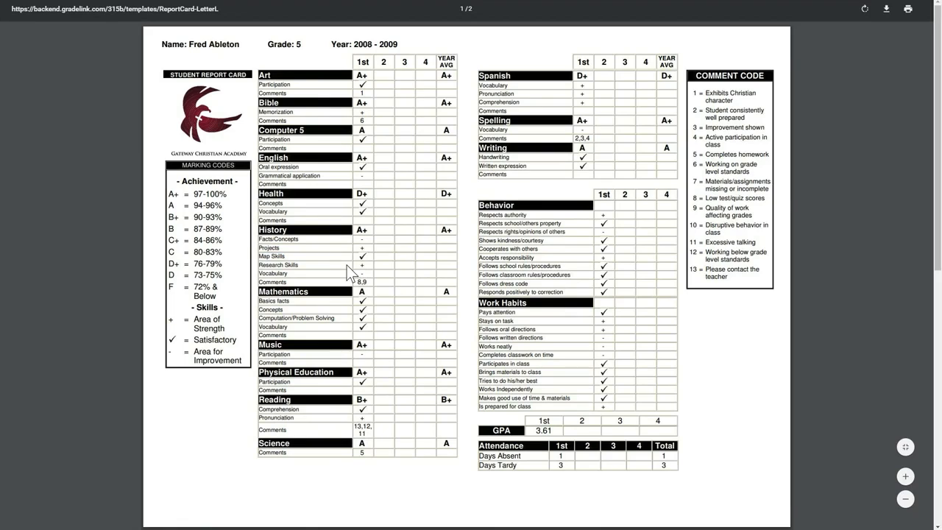
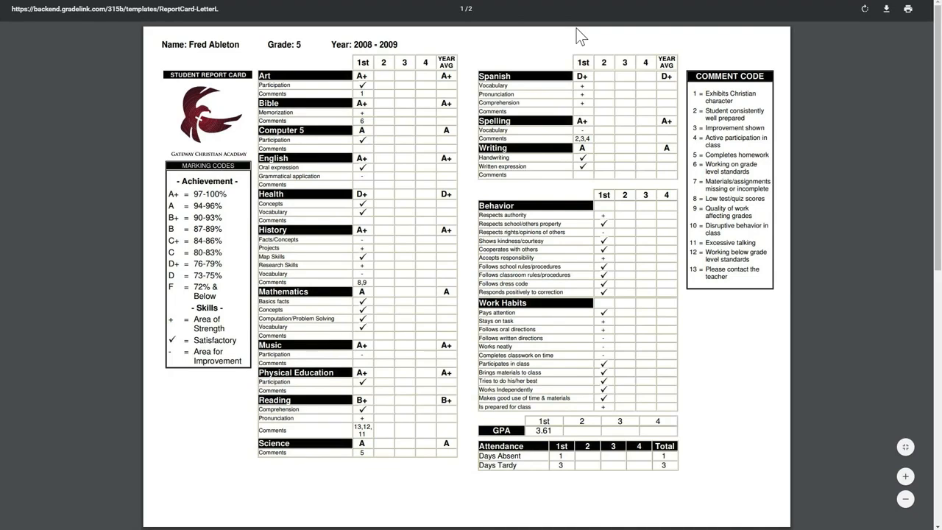
scroll(615, 205, "down", 10)
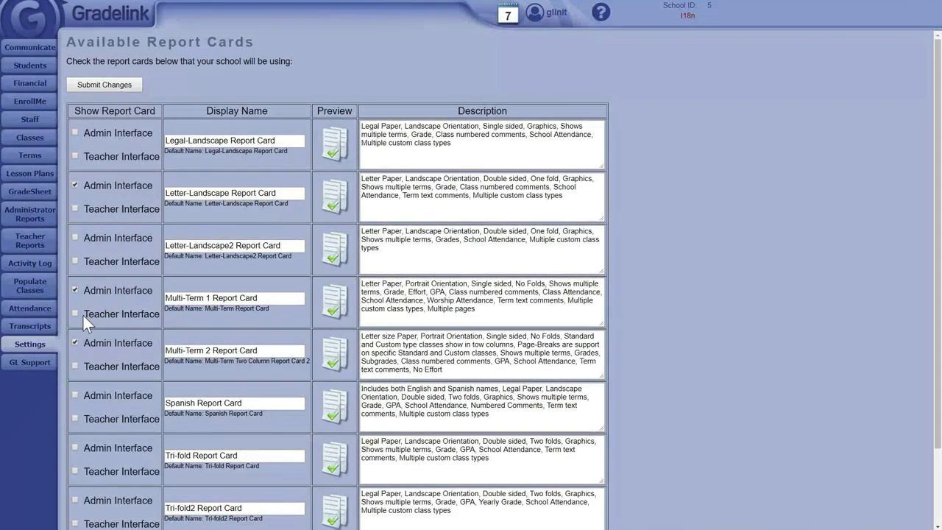
Step: Open the transcripts, search for a student by last name and display that student's academic transcript
left_click(33, 327)
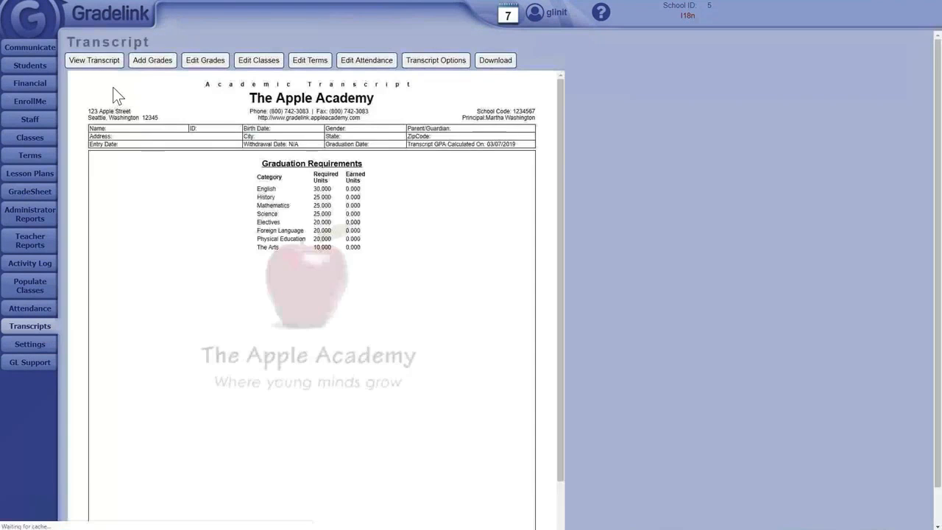
left_click(246, 112)
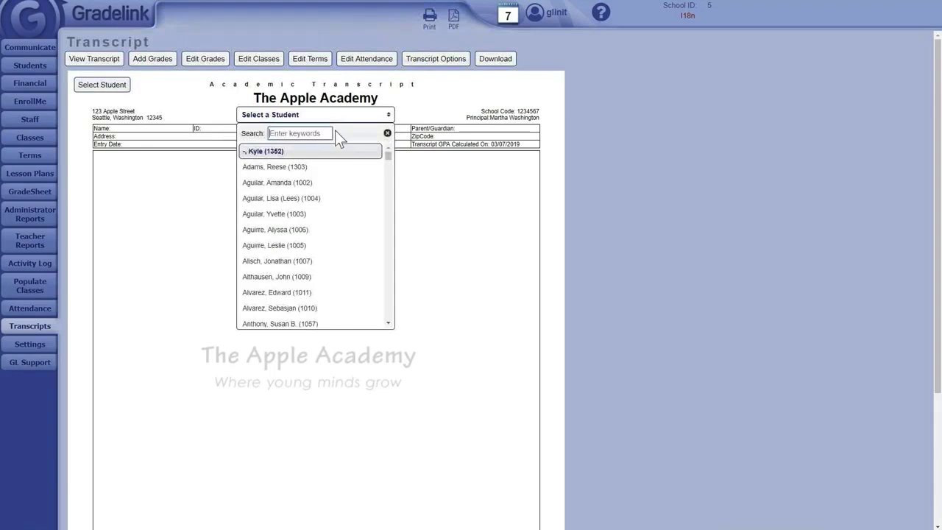
type("anth")
left_click(295, 151)
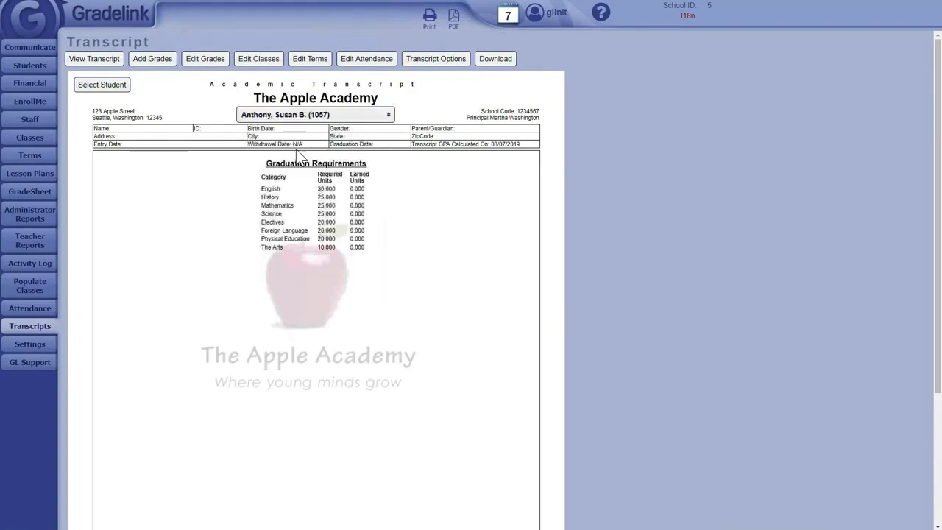
Step: Examine the student's transcript for term grades, graduation requirements, cumulative GPA and the certification section
scroll(647, 168, "down", 1)
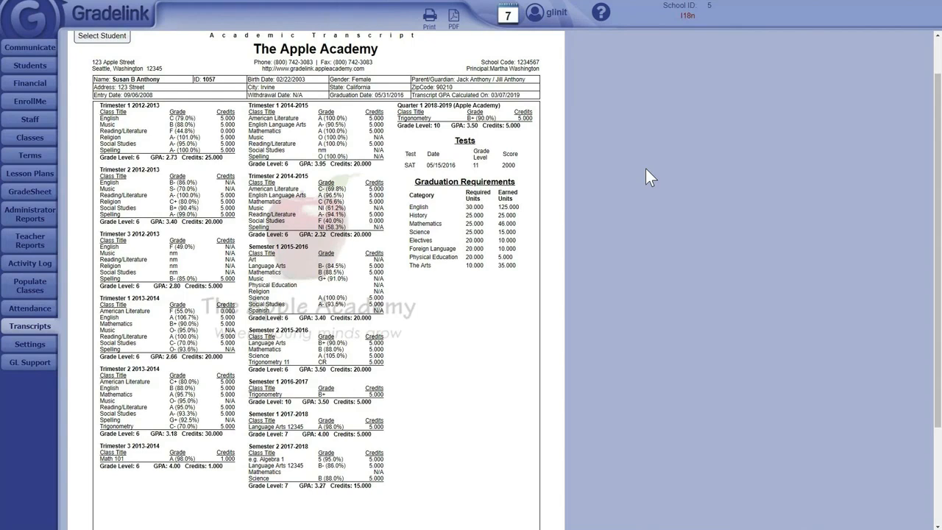
scroll(429, 205, "up", 1)
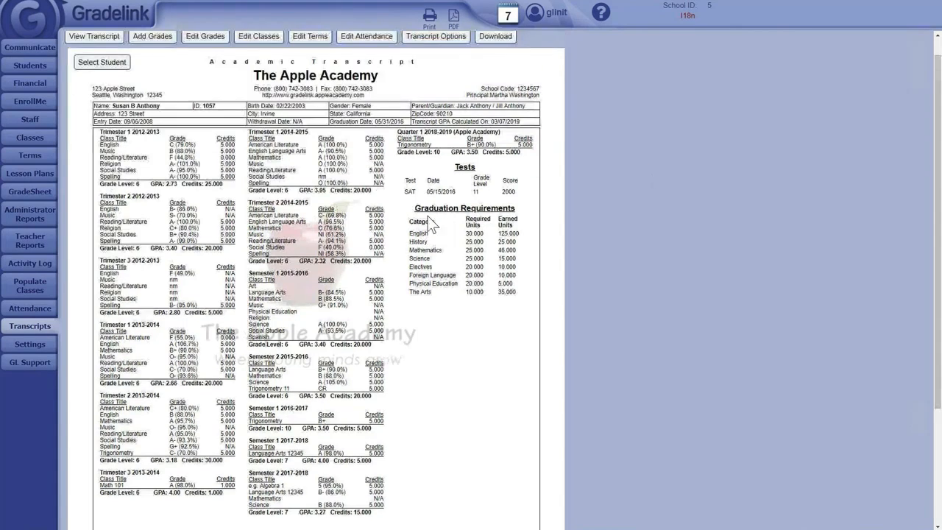
scroll(444, 157, "down", 1)
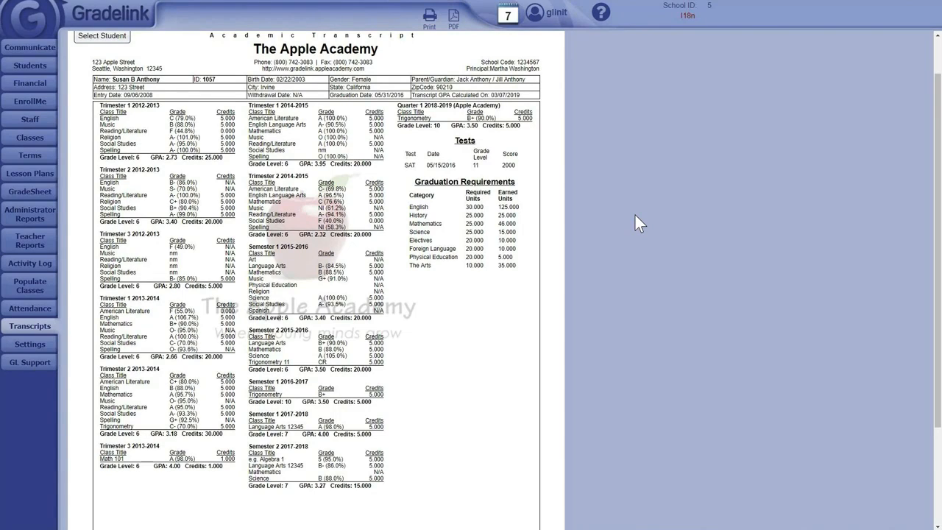
scroll(600, 240, "down", 2)
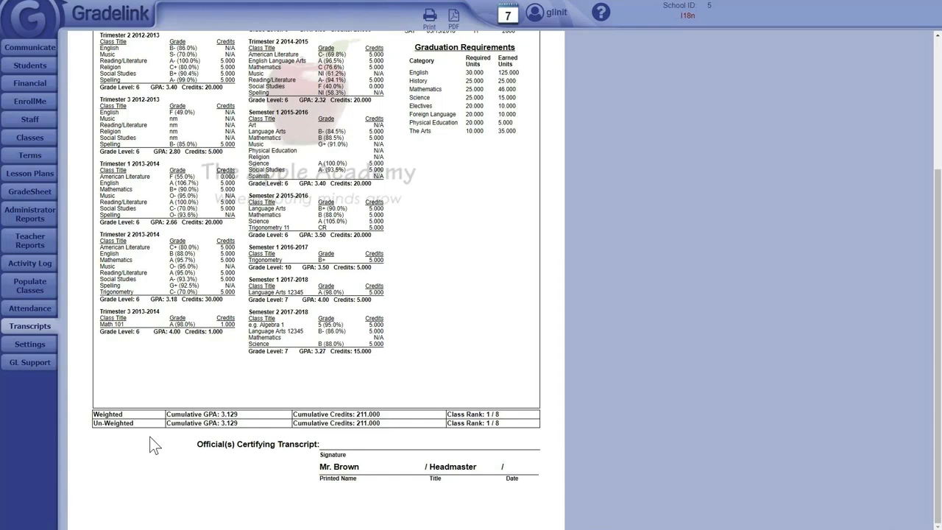
scroll(161, 433, "up", 3)
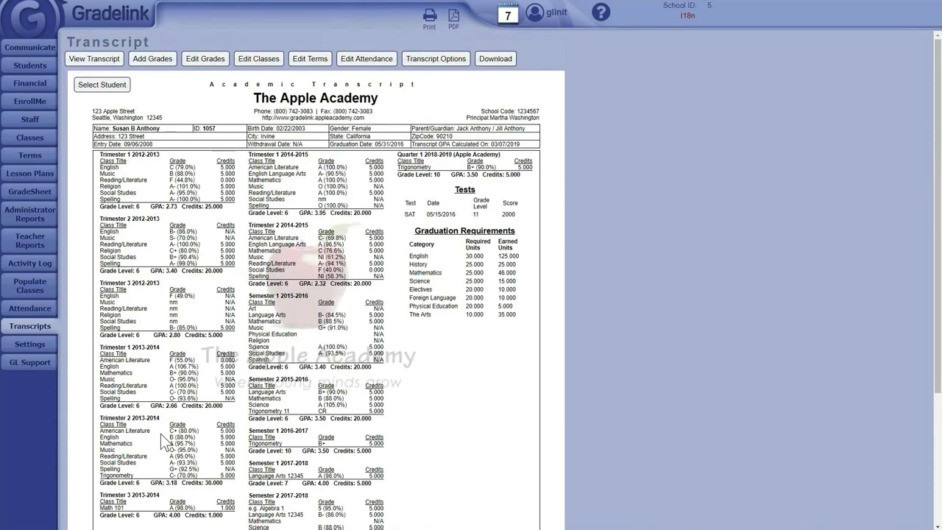
Step: Highlight the 2014-2015 trimester entries on the transcript, including the Trimester 2 heading, and clear the selection
left_click_drag(249, 154, 373, 213)
left_click(334, 249)
left_click_drag(367, 237, 346, 243)
left_click(346, 239)
left_click_drag(309, 224, 248, 224)
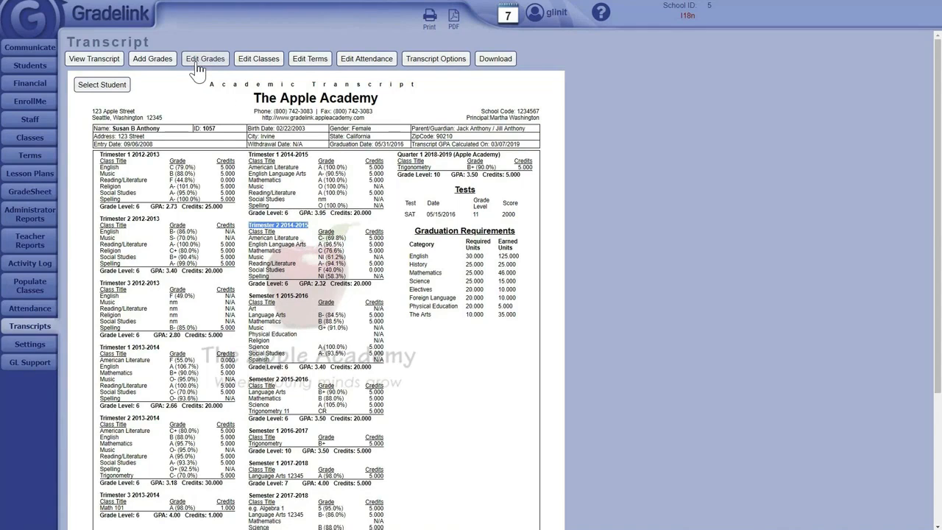
left_click(363, 203)
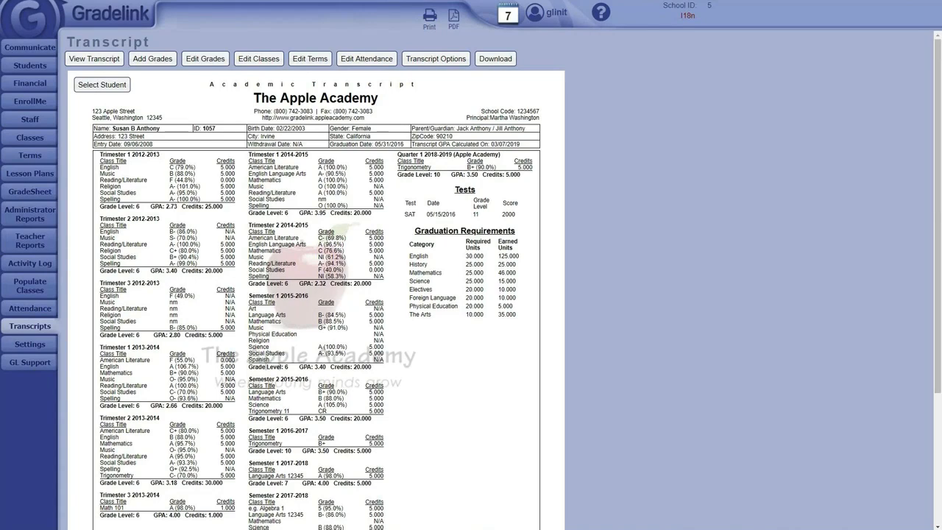
Step: Highlight all term grades on the transcript from Trimester 1 2012-2013 through Quarter 1 2018-2019, and clear the selection
scroll(315, 280, "down", 1)
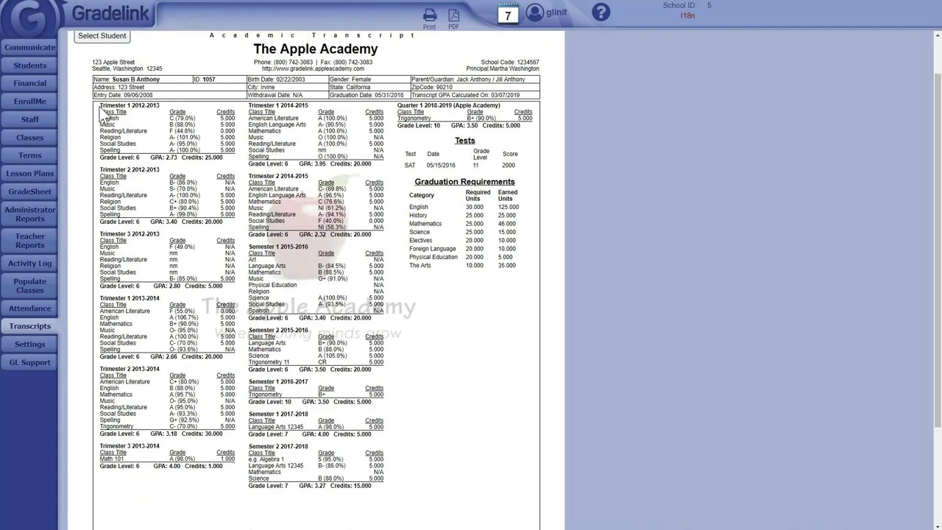
left_click_drag(100, 105, 507, 133)
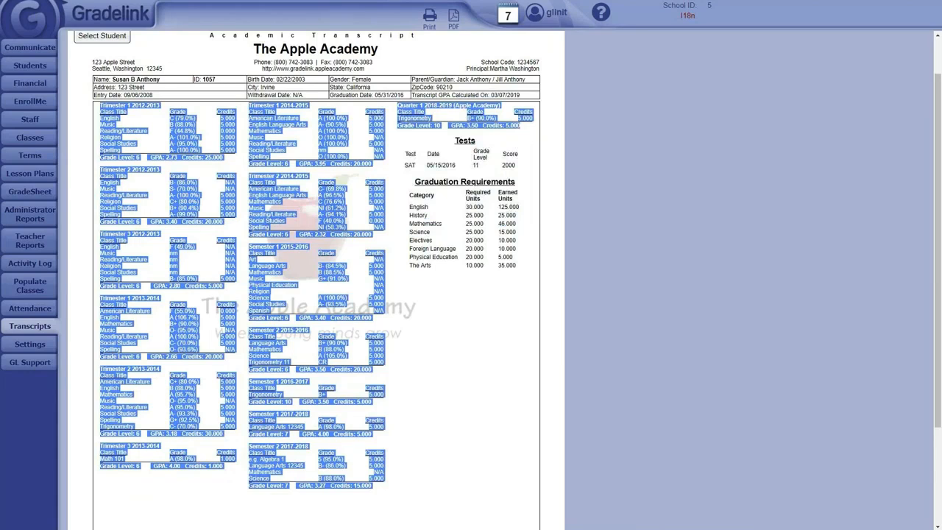
left_click(528, 163)
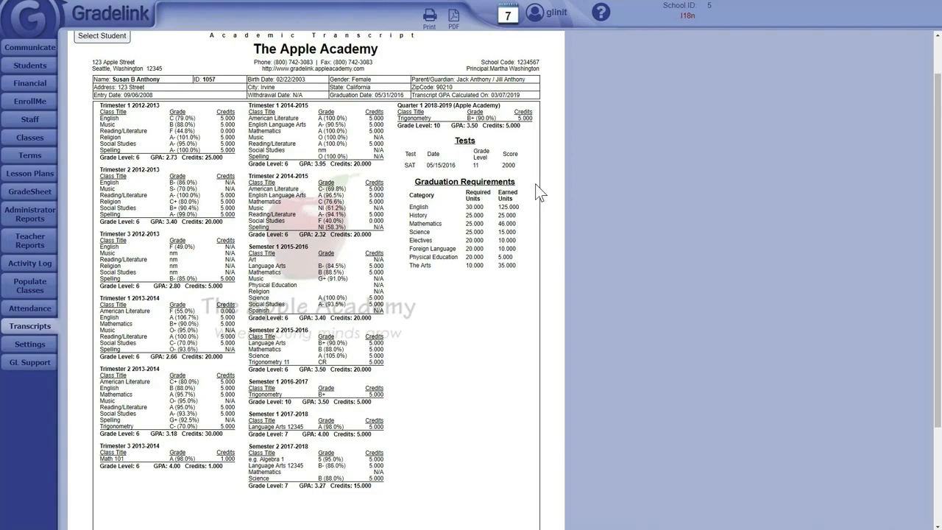
Step: Leave the transcript and open the Gradelink News page
left_click(101, 22)
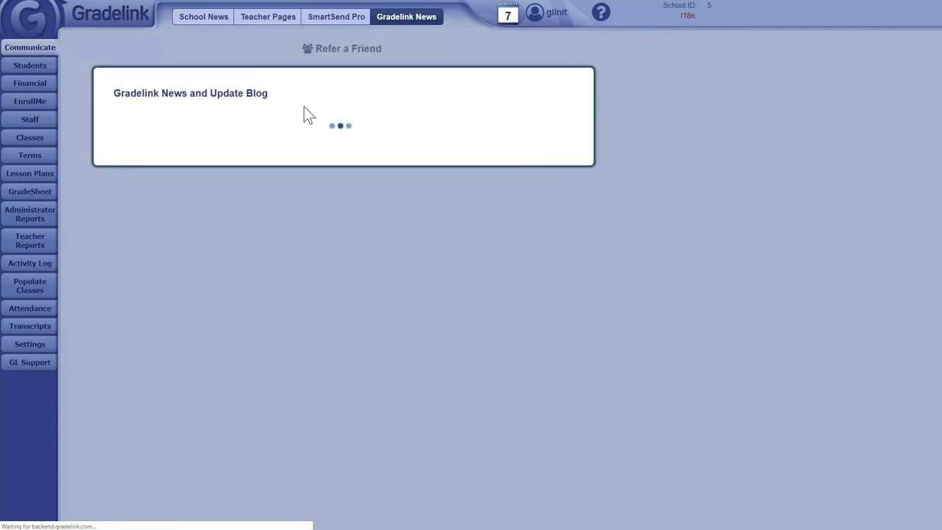